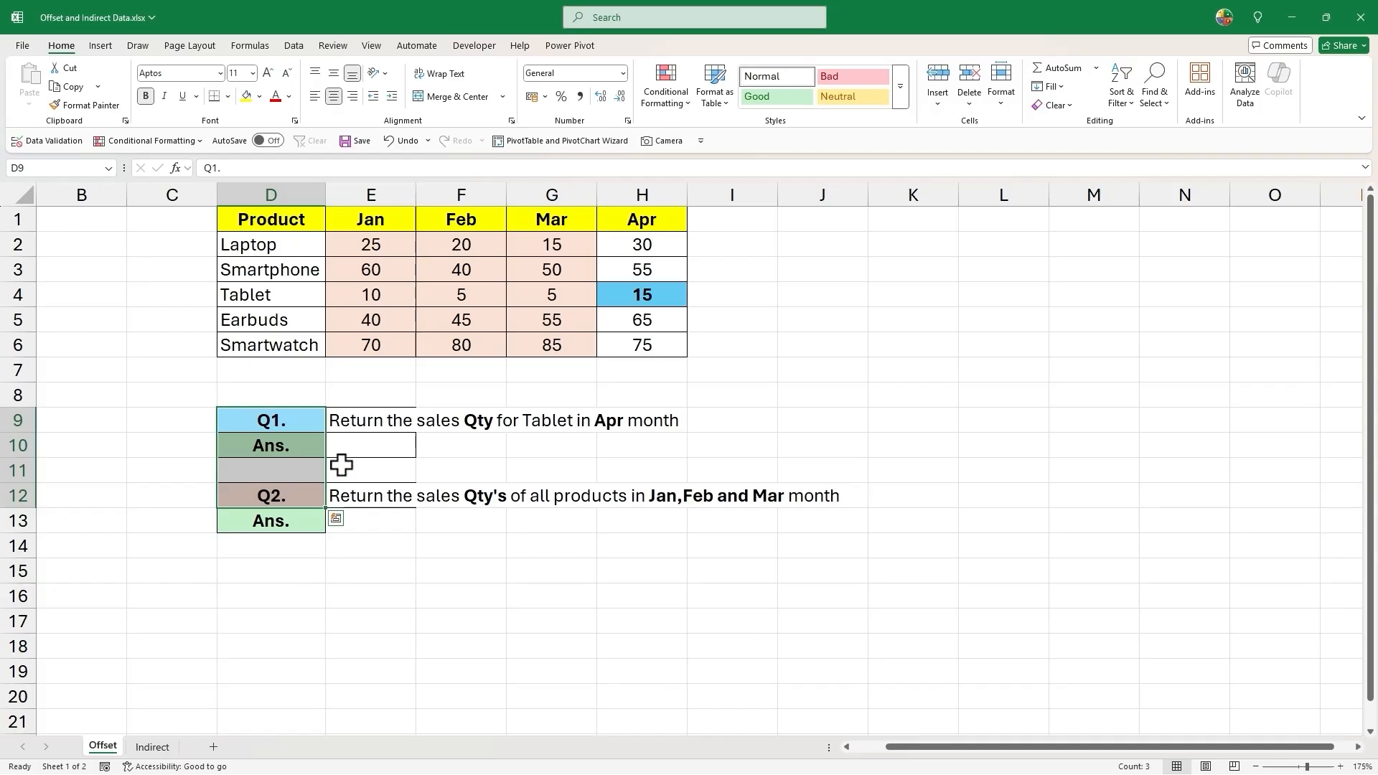
Step: Answer Q1 in E10 with =OFFSET(D1,3,4) to return the Tablet sales quantity for Apr
click(349, 465)
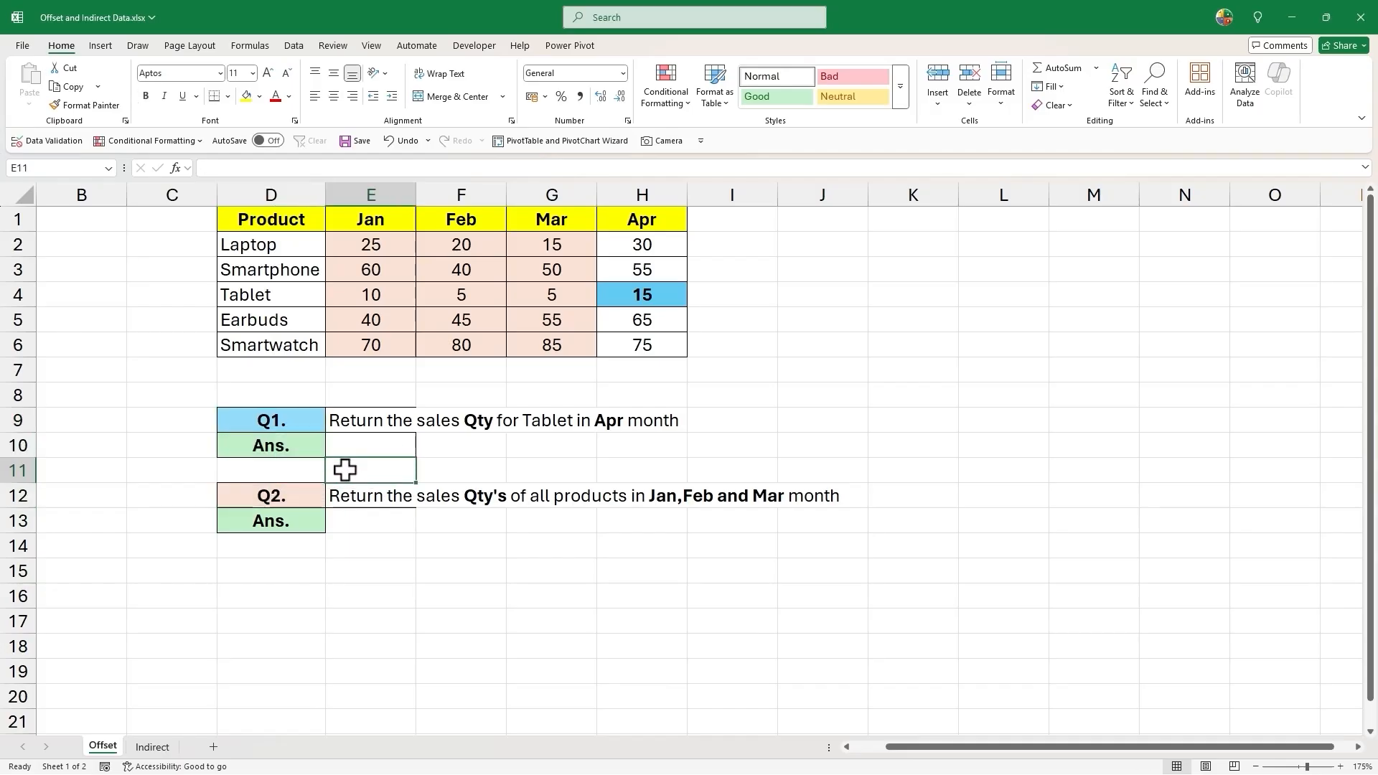
click(296, 421)
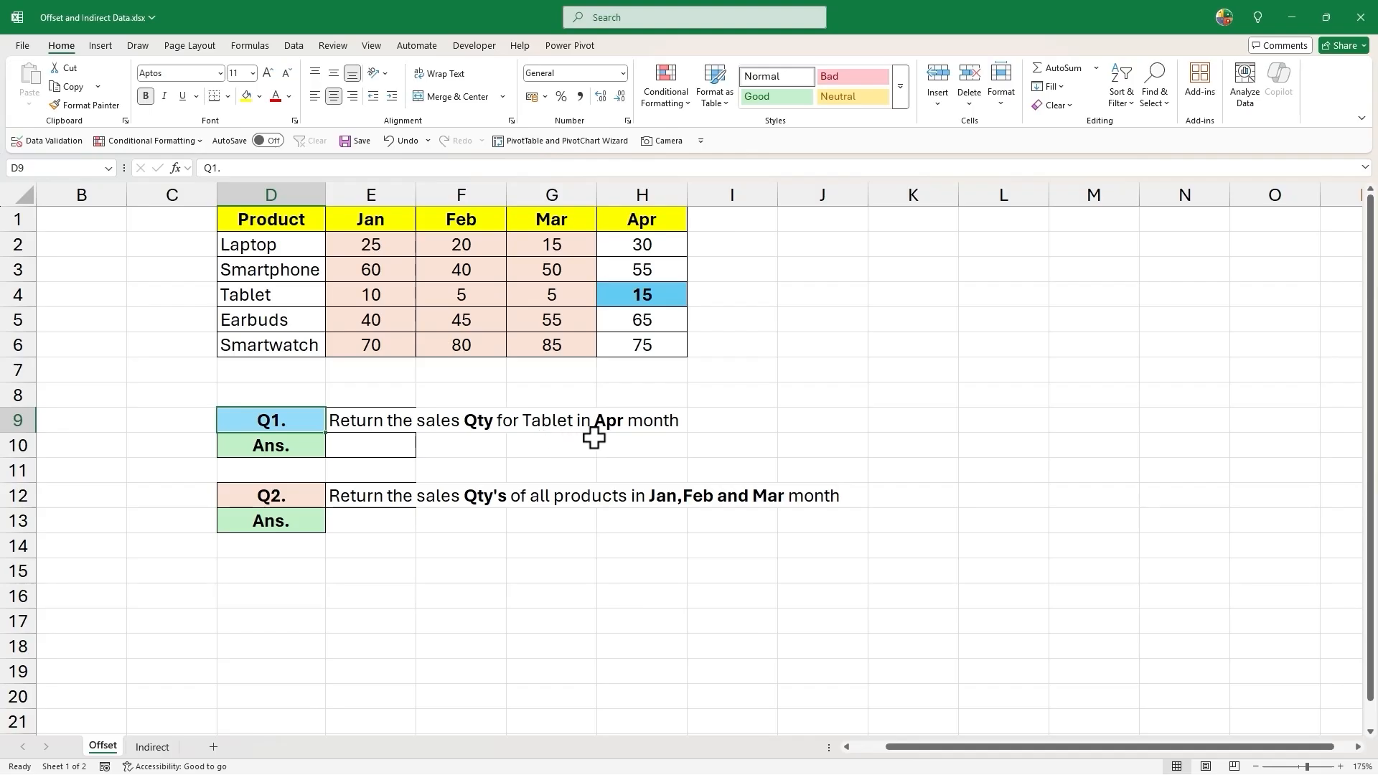
click(664, 297)
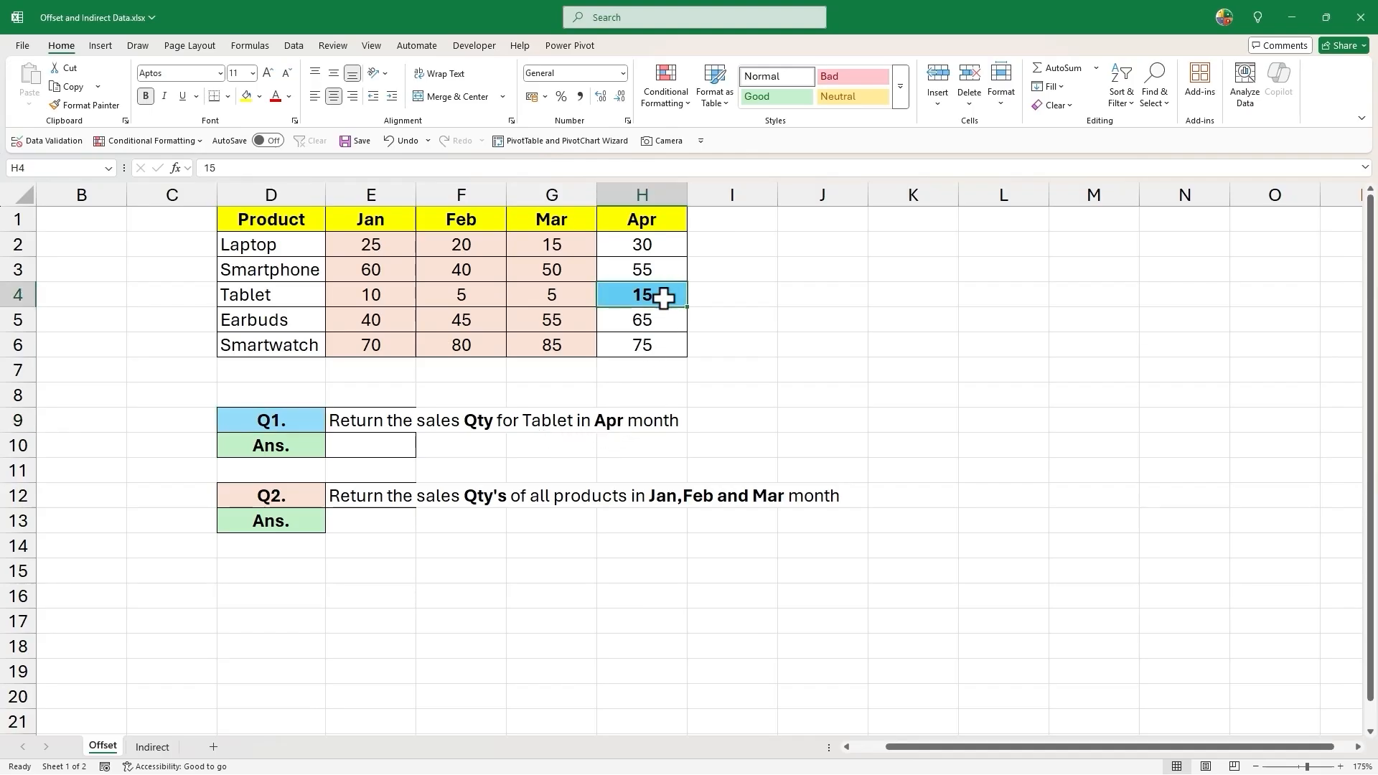
click(384, 443)
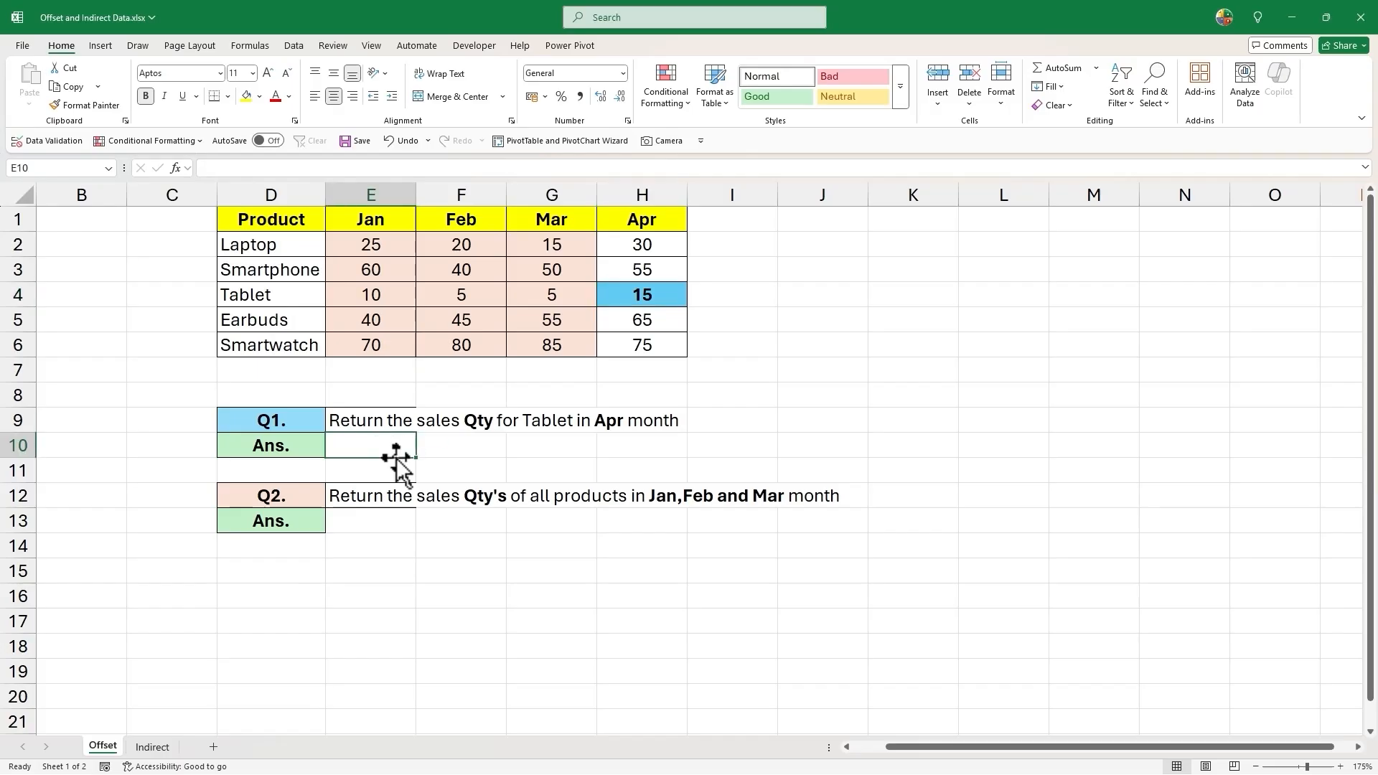
text(=off)
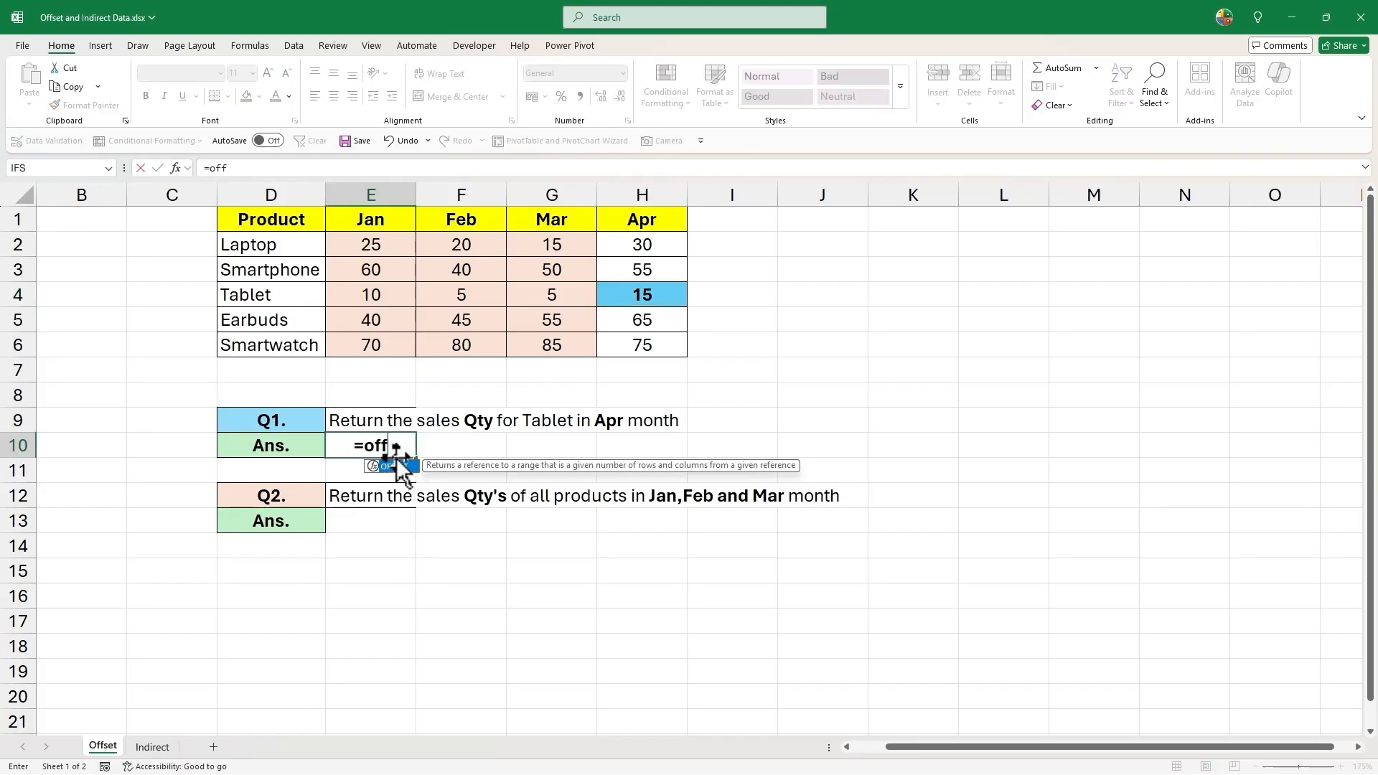
key(Tab)
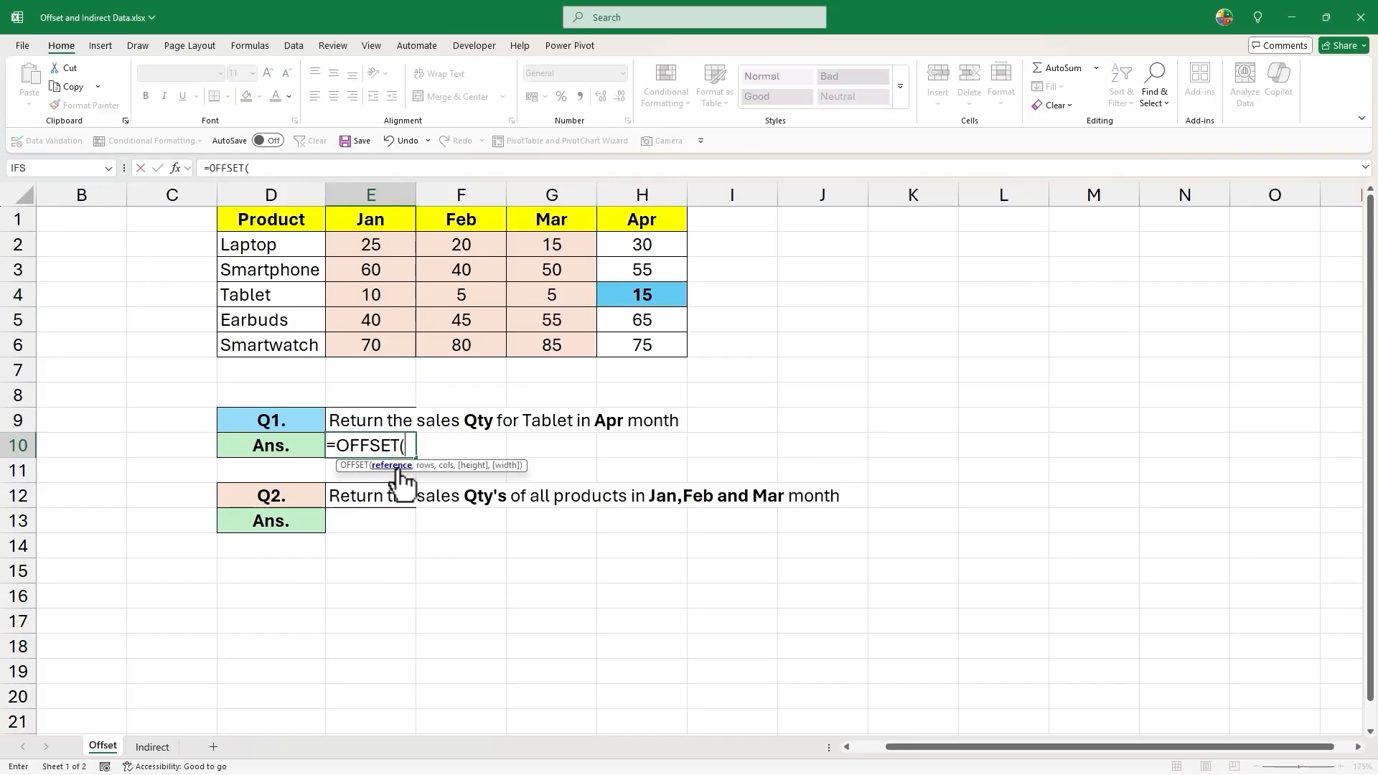
click(281, 219)
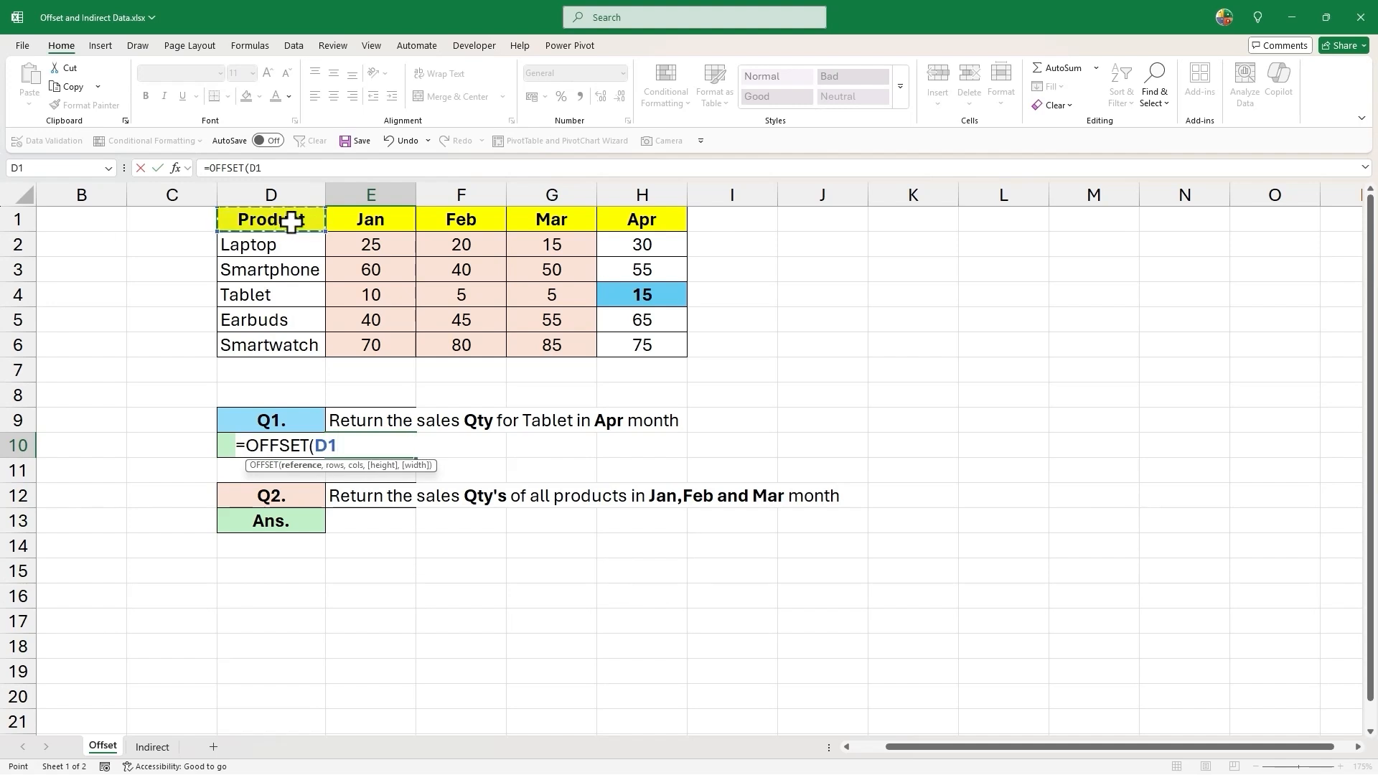
text(,)
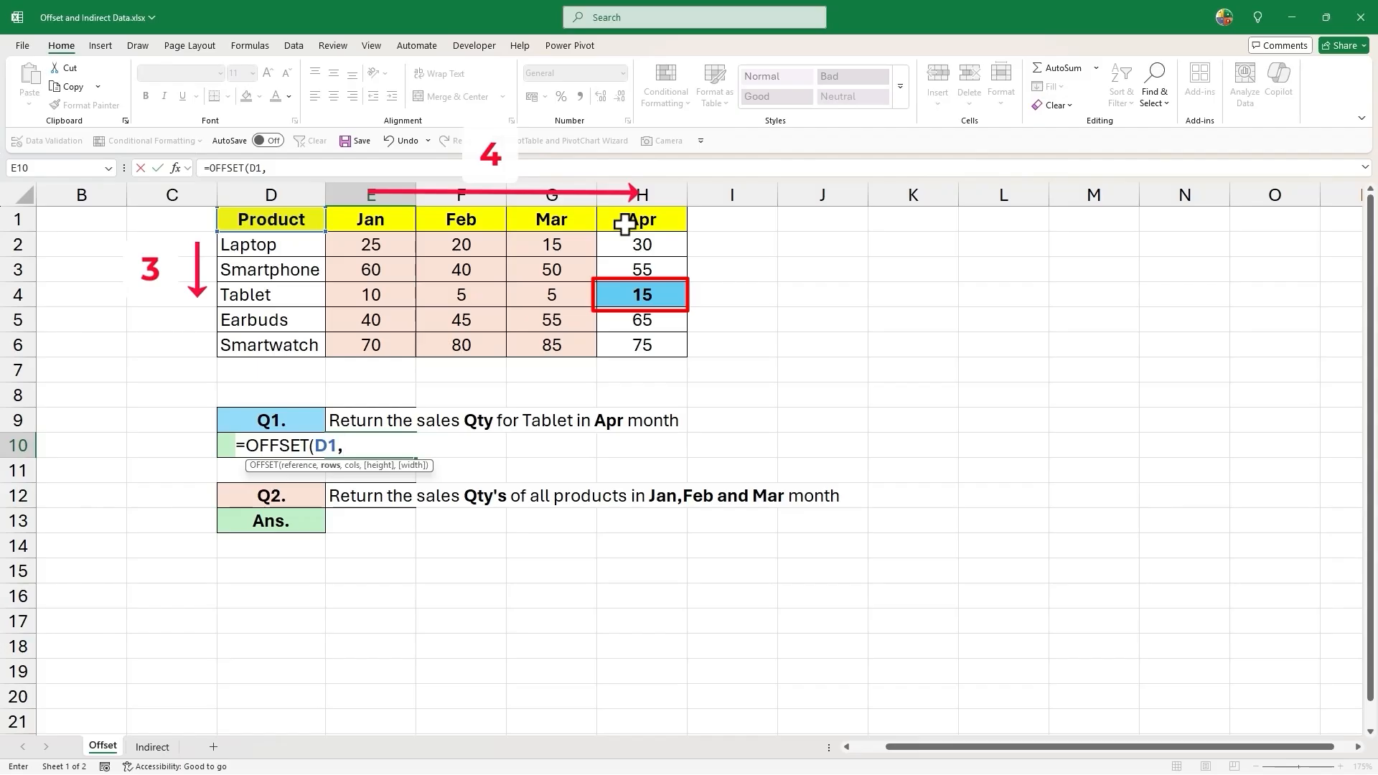
text(,4))
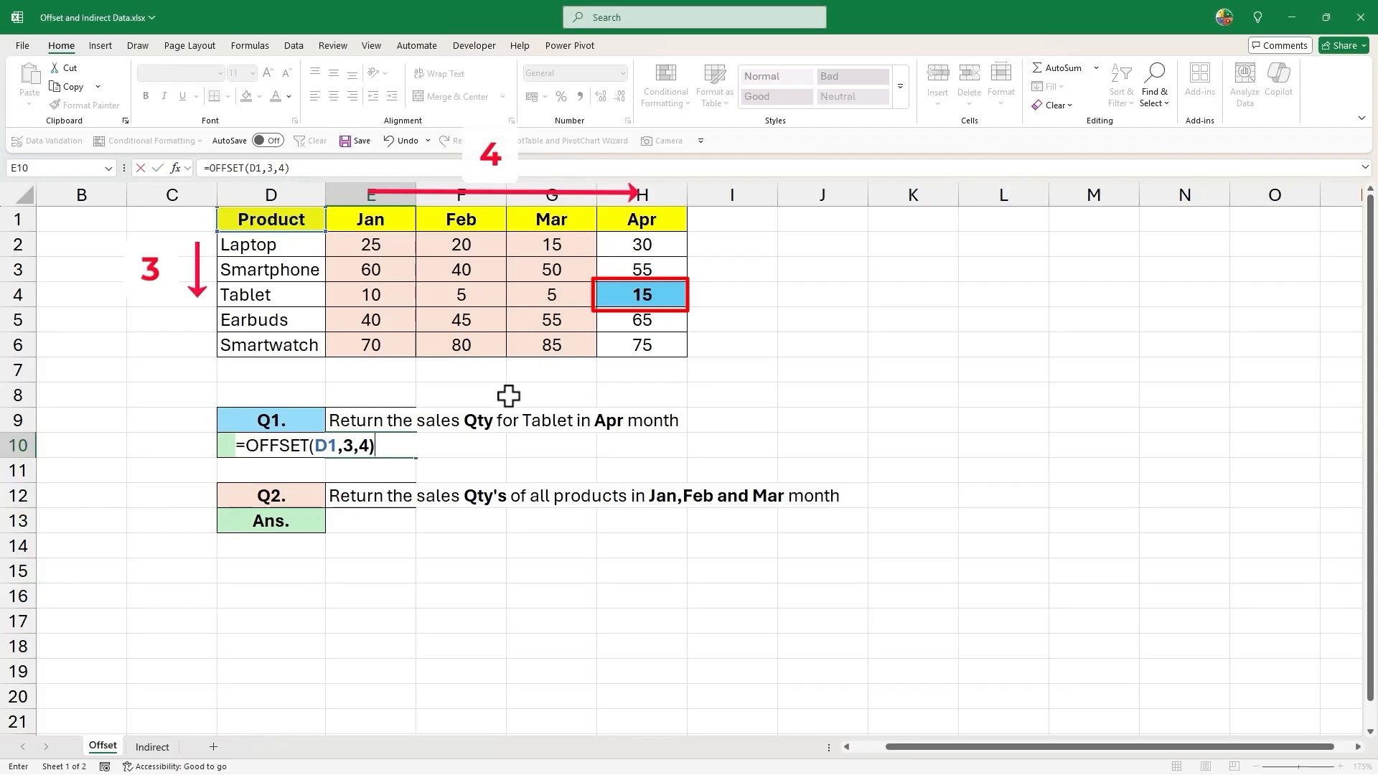
key(Return)
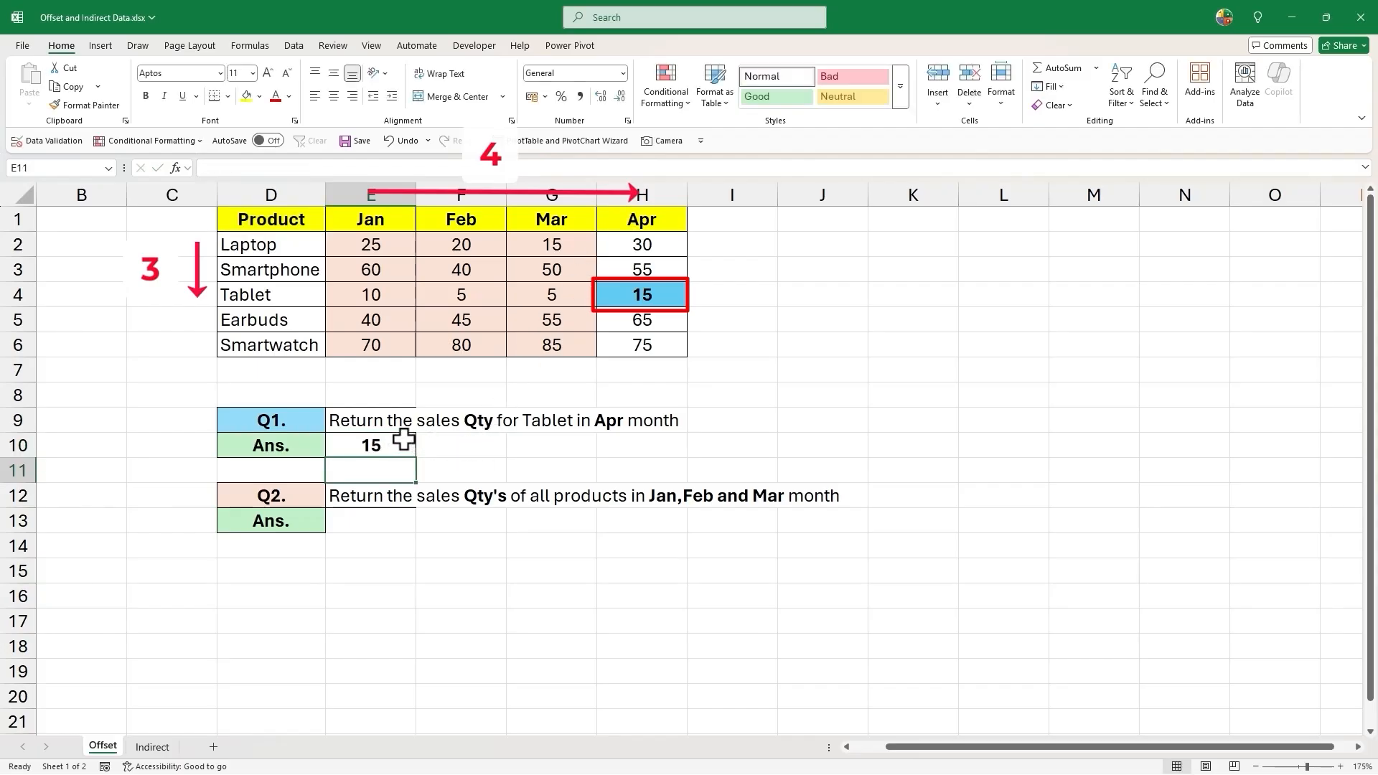
Step: Answer Q2 in E13 with =OFFSET(D1,1,1,5,3) to return all products' quantities for Jan, Feb and Mar
click(306, 498)
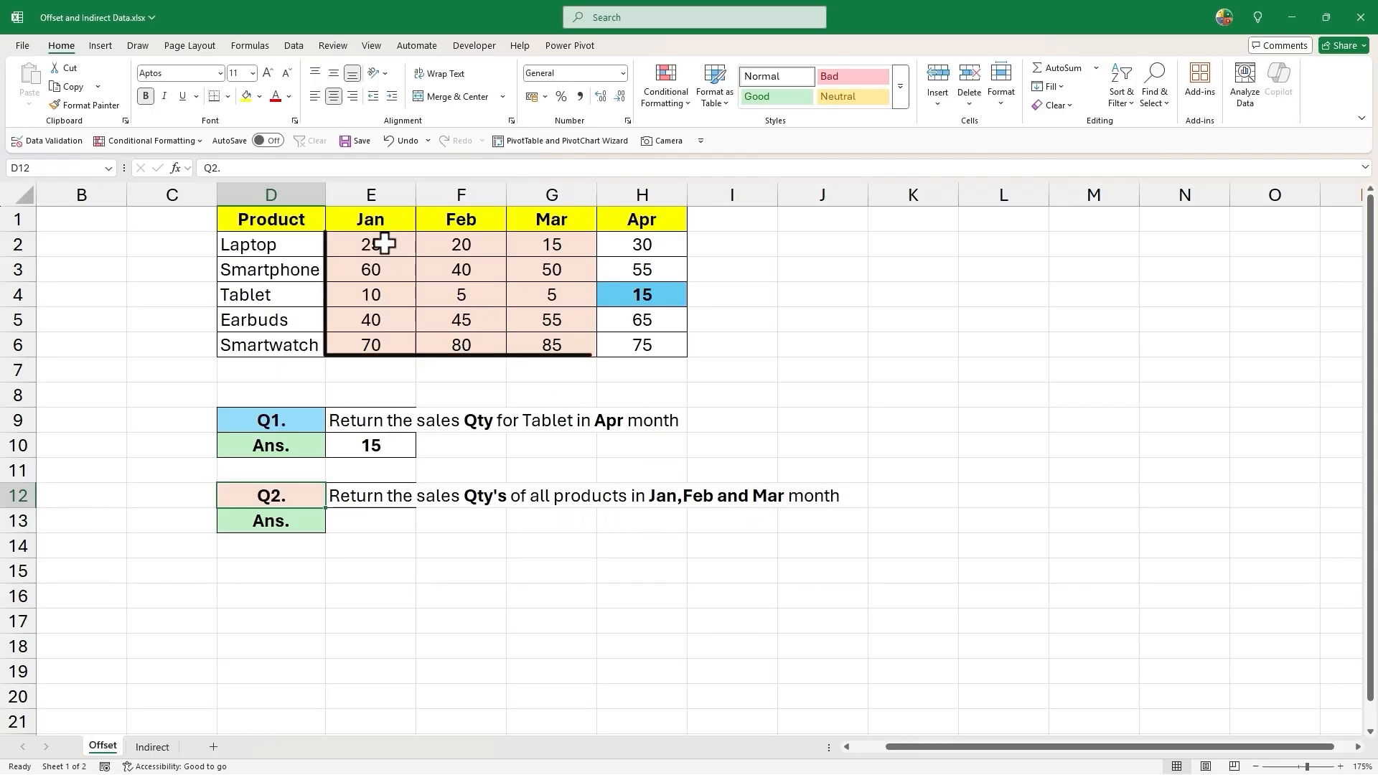
drag(384, 243, 551, 343)
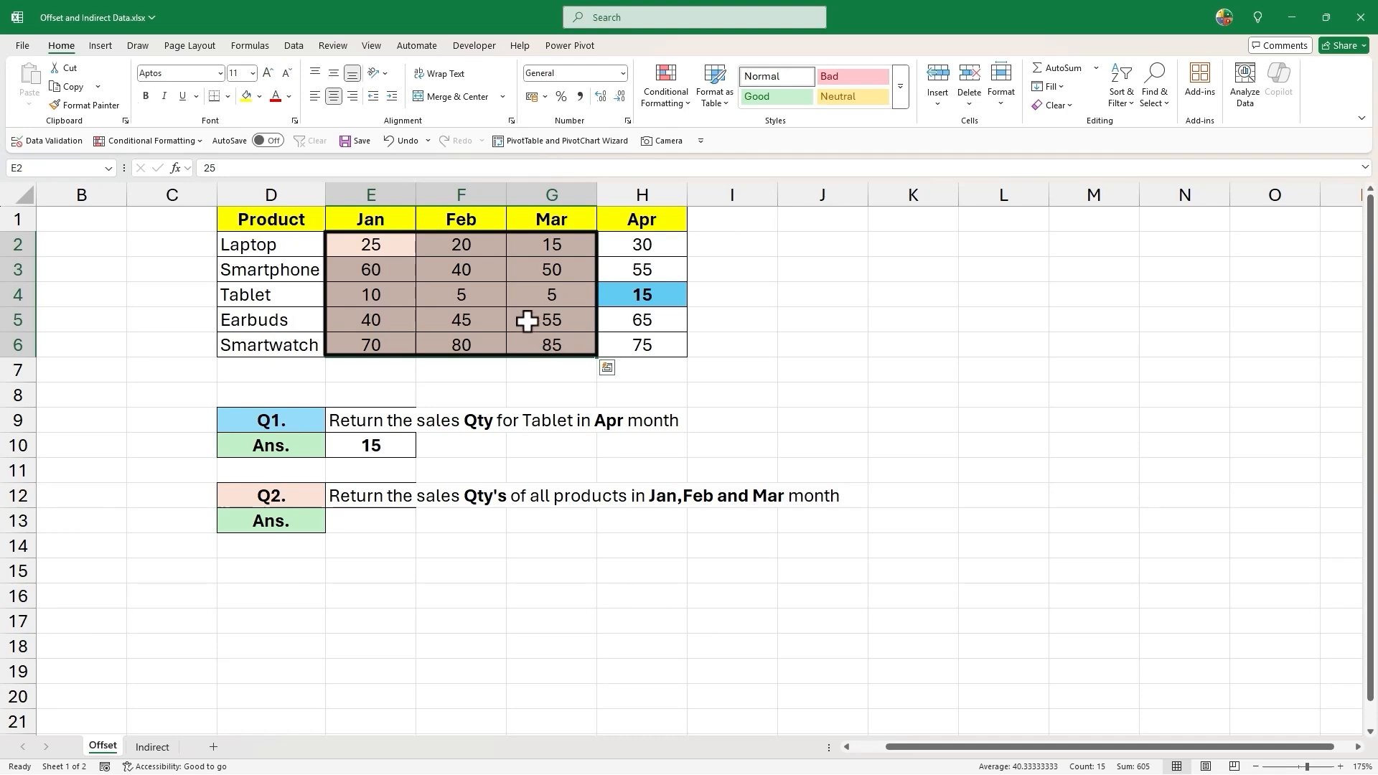
click(384, 521)
text(=off)
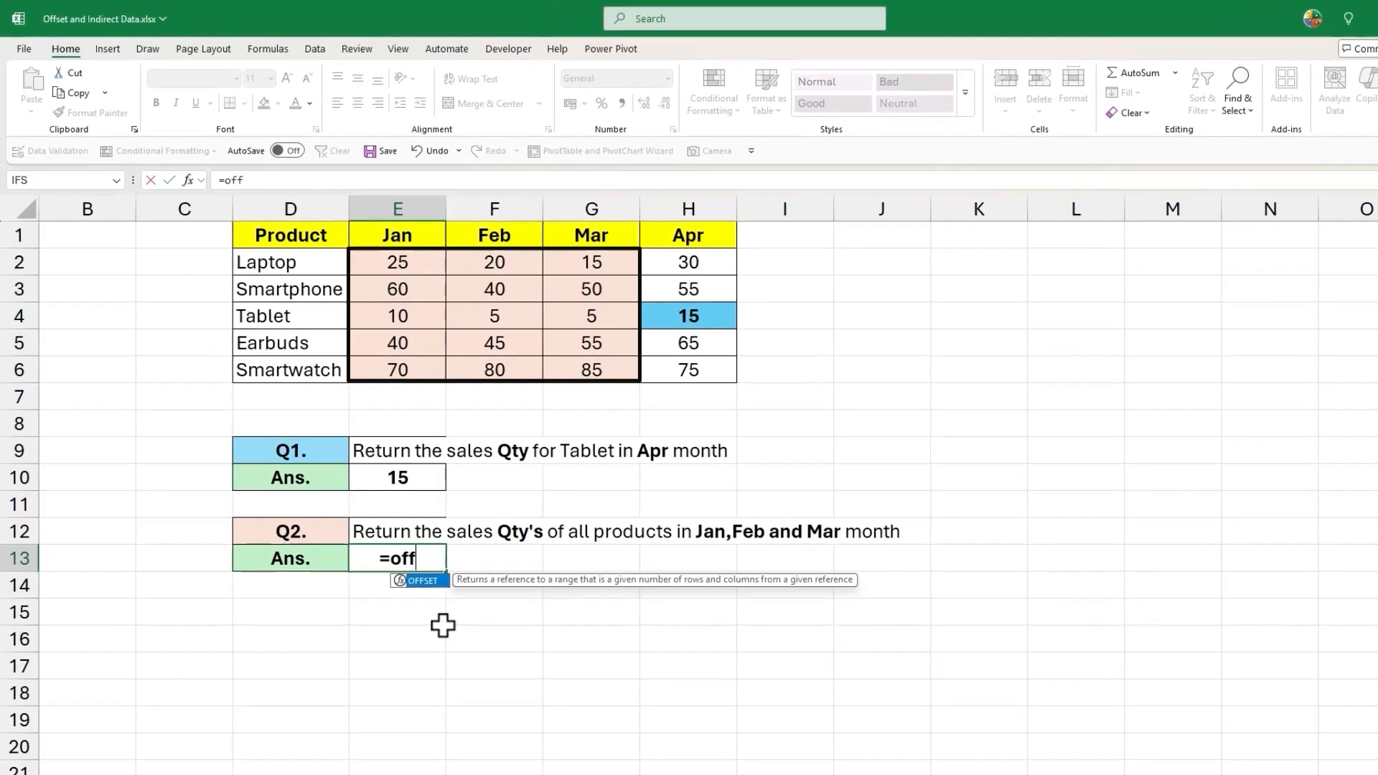
key(Tab)
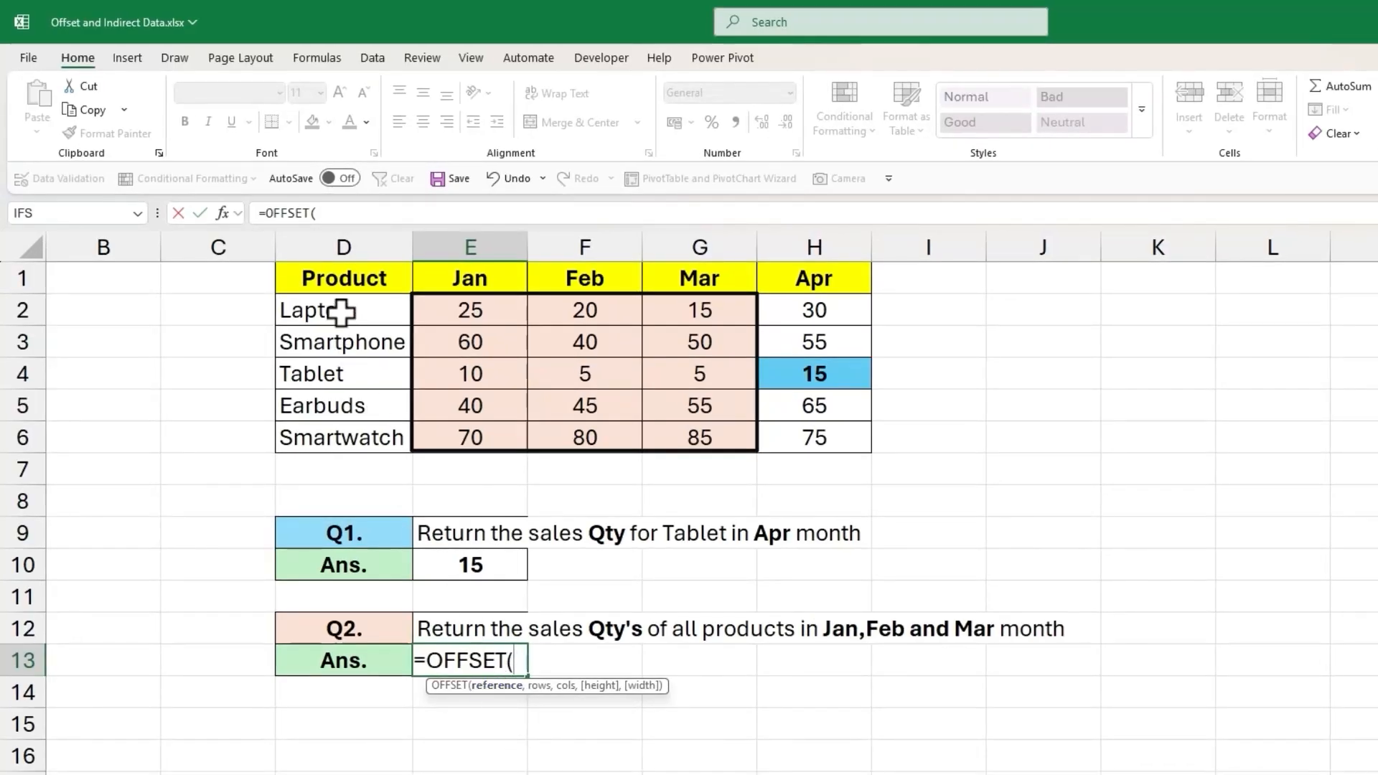
click(338, 280)
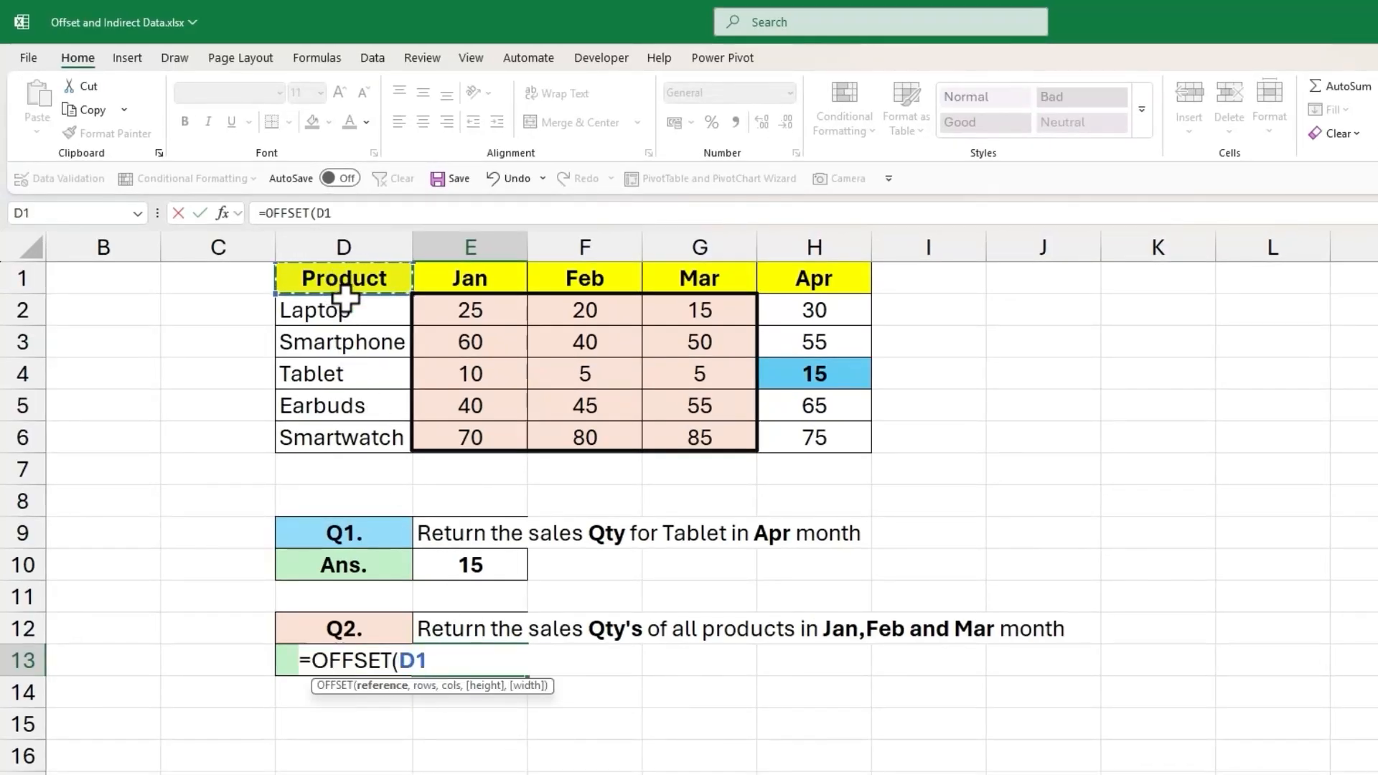
text(,)
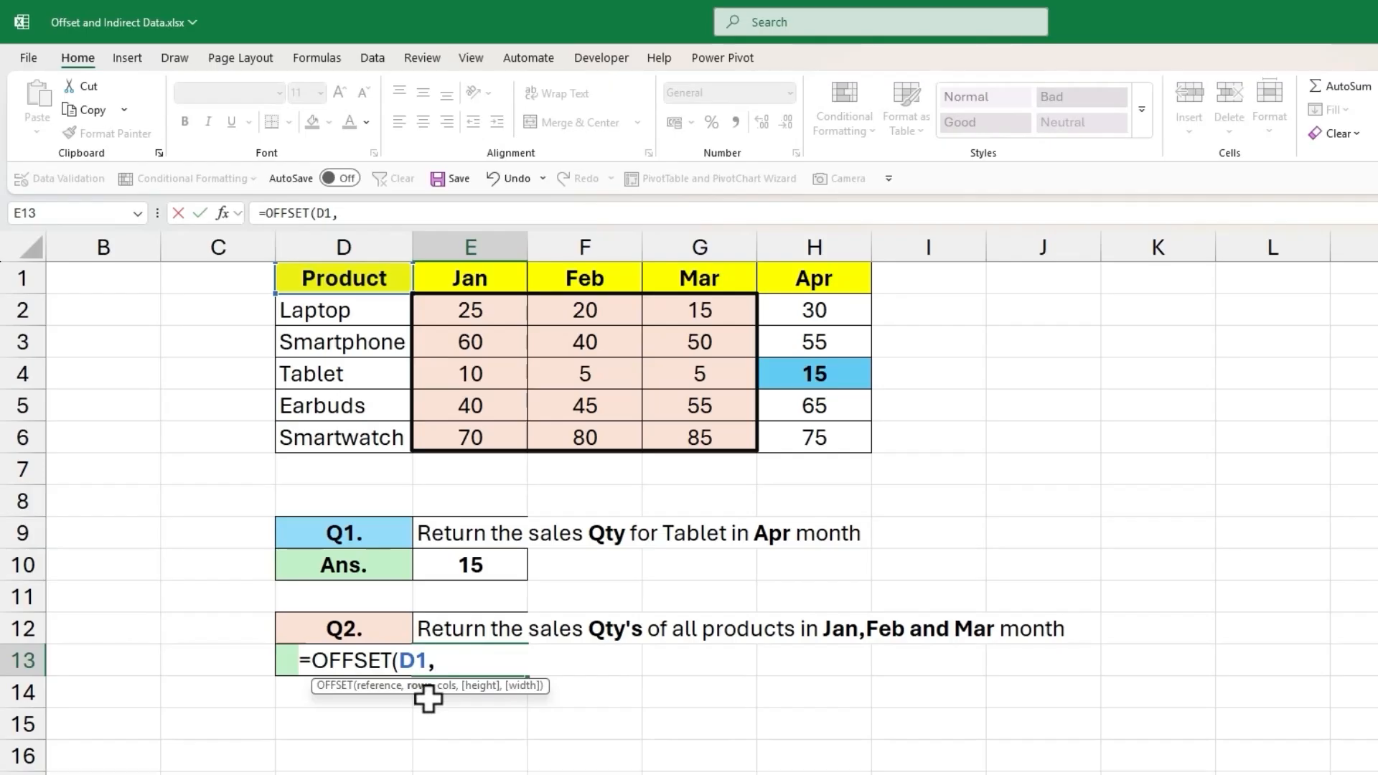
text(1,1)
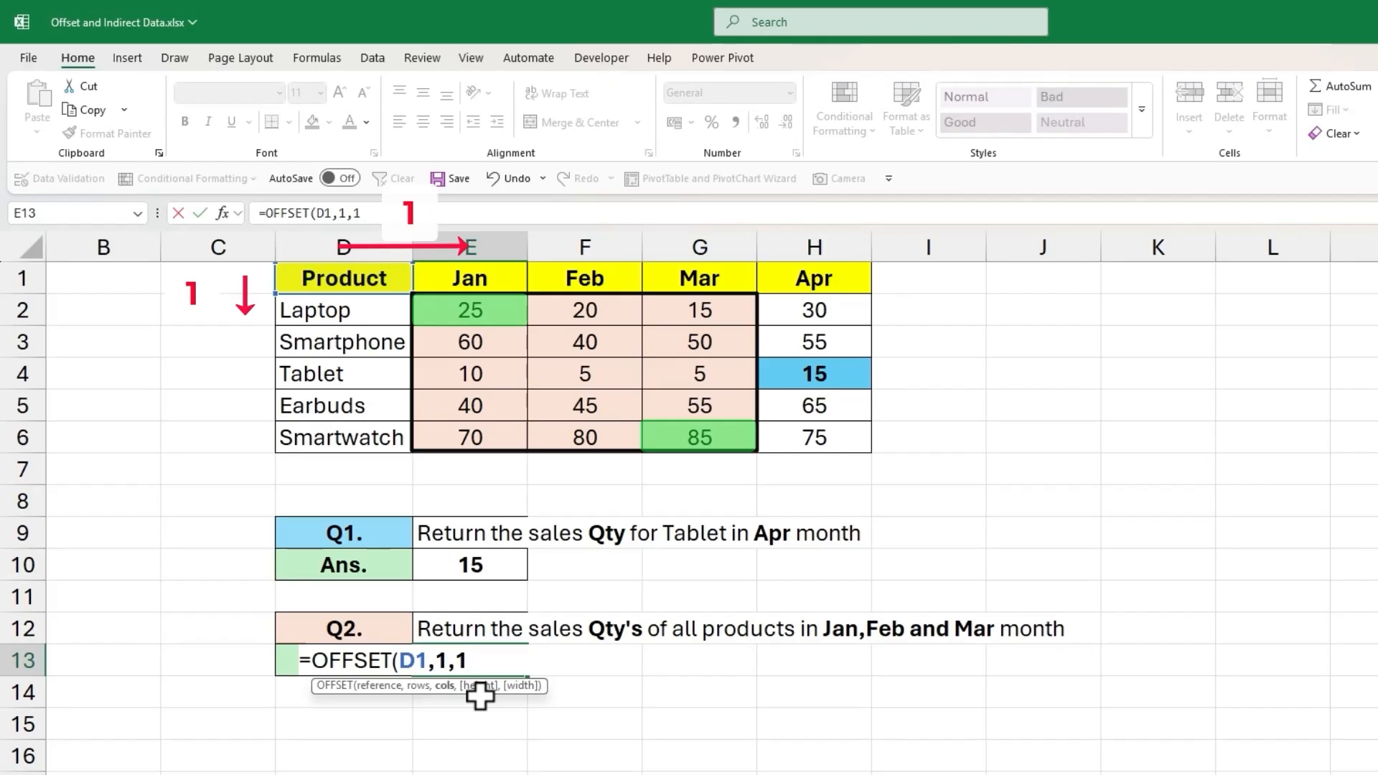
text(,)
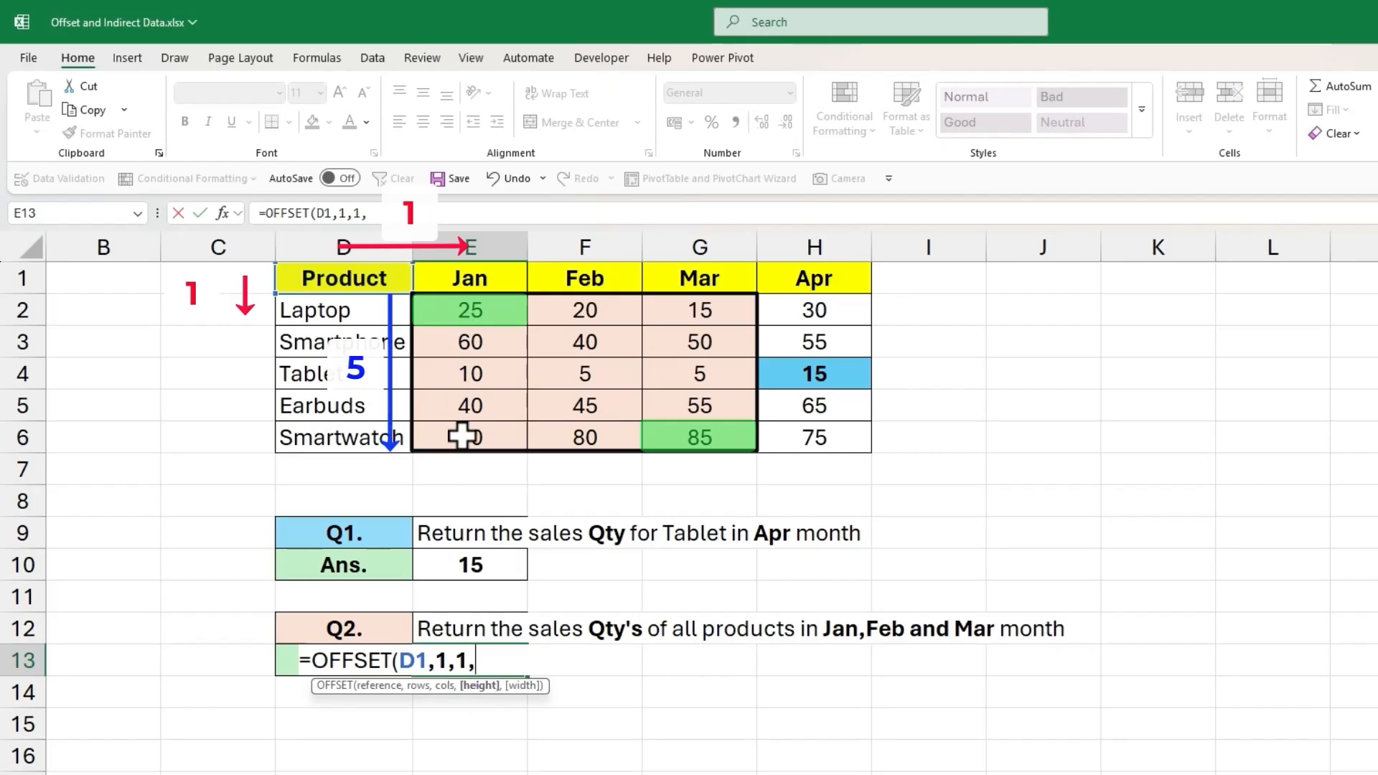
text(5,)
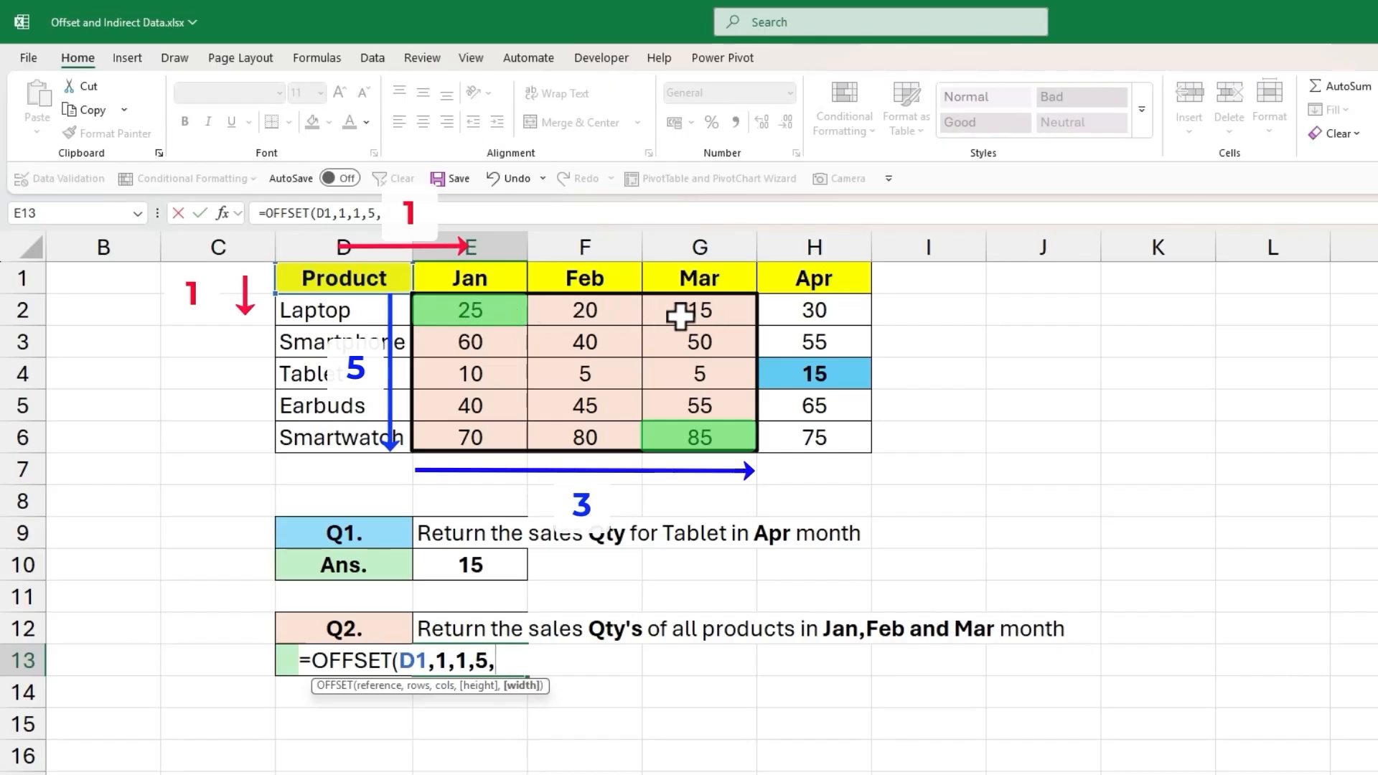
text(3))
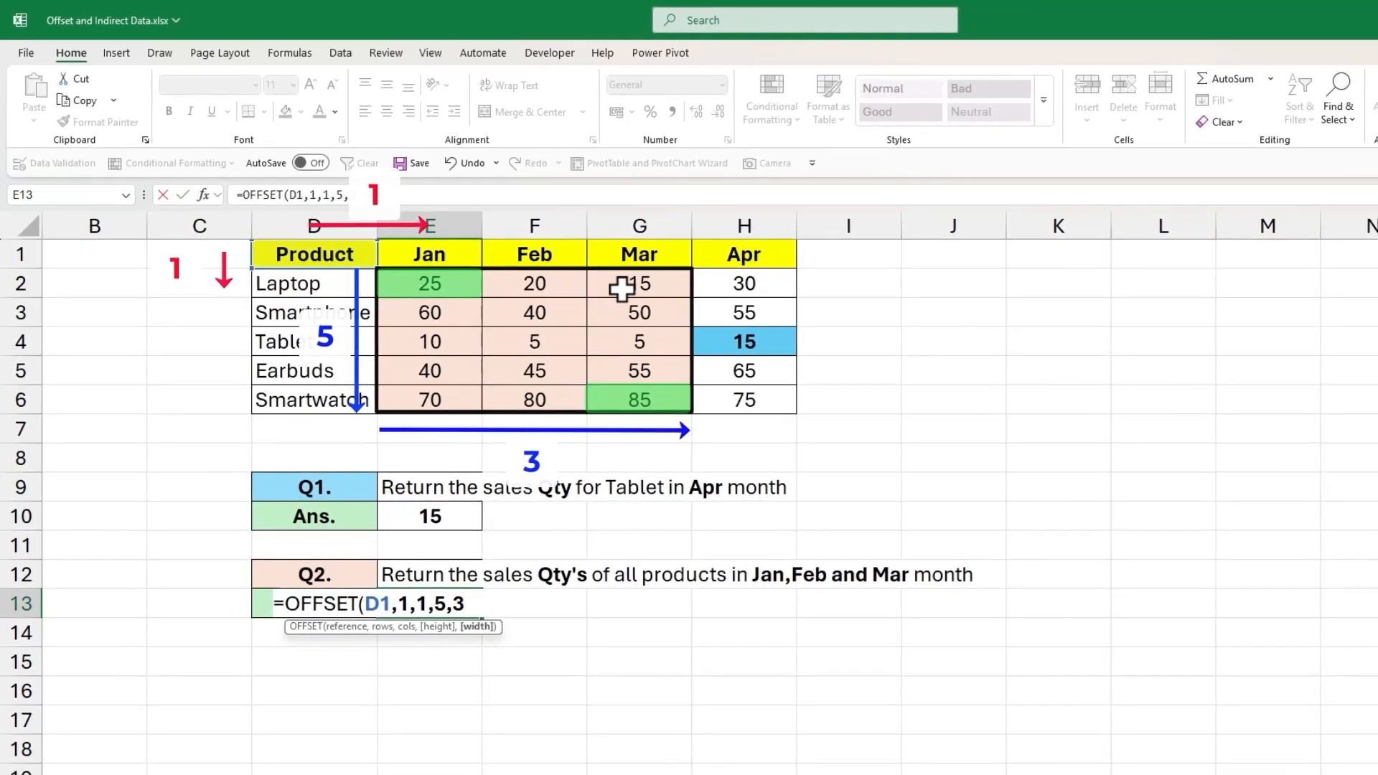
key(Return)
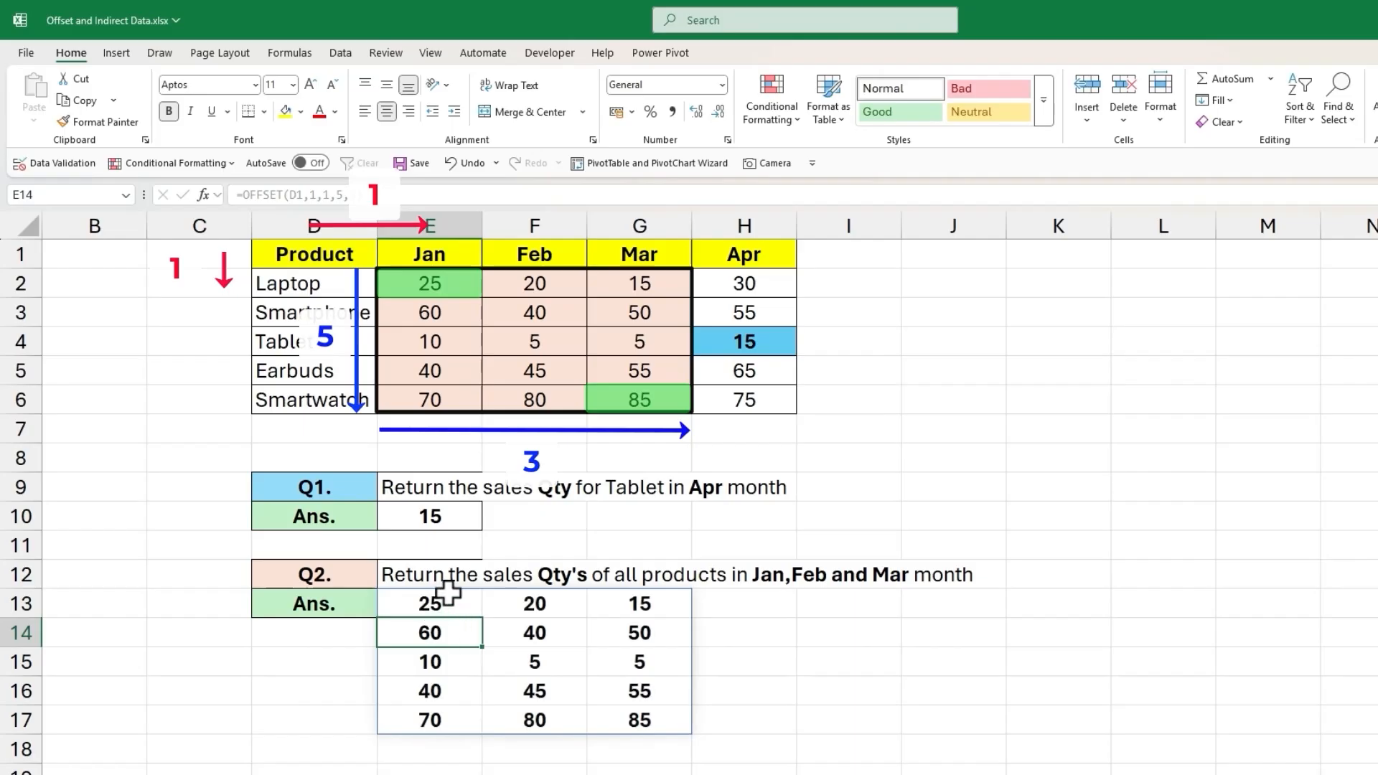
Step: Wrap the OFFSET formula in E13 in SUM, giving =SUM(OFFSET(D1,1,1,5,3)), to total the returned quantities
click(459, 599)
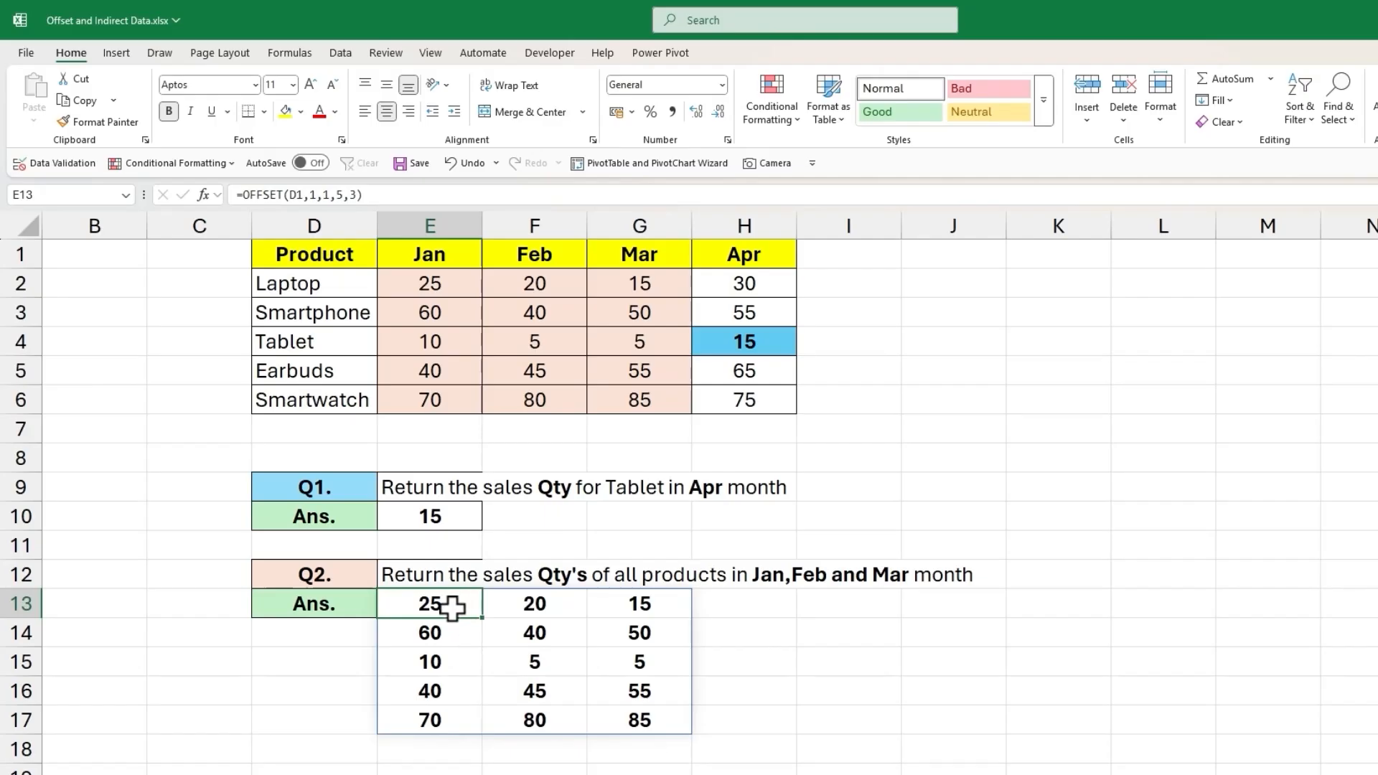
drag(455, 619, 609, 717)
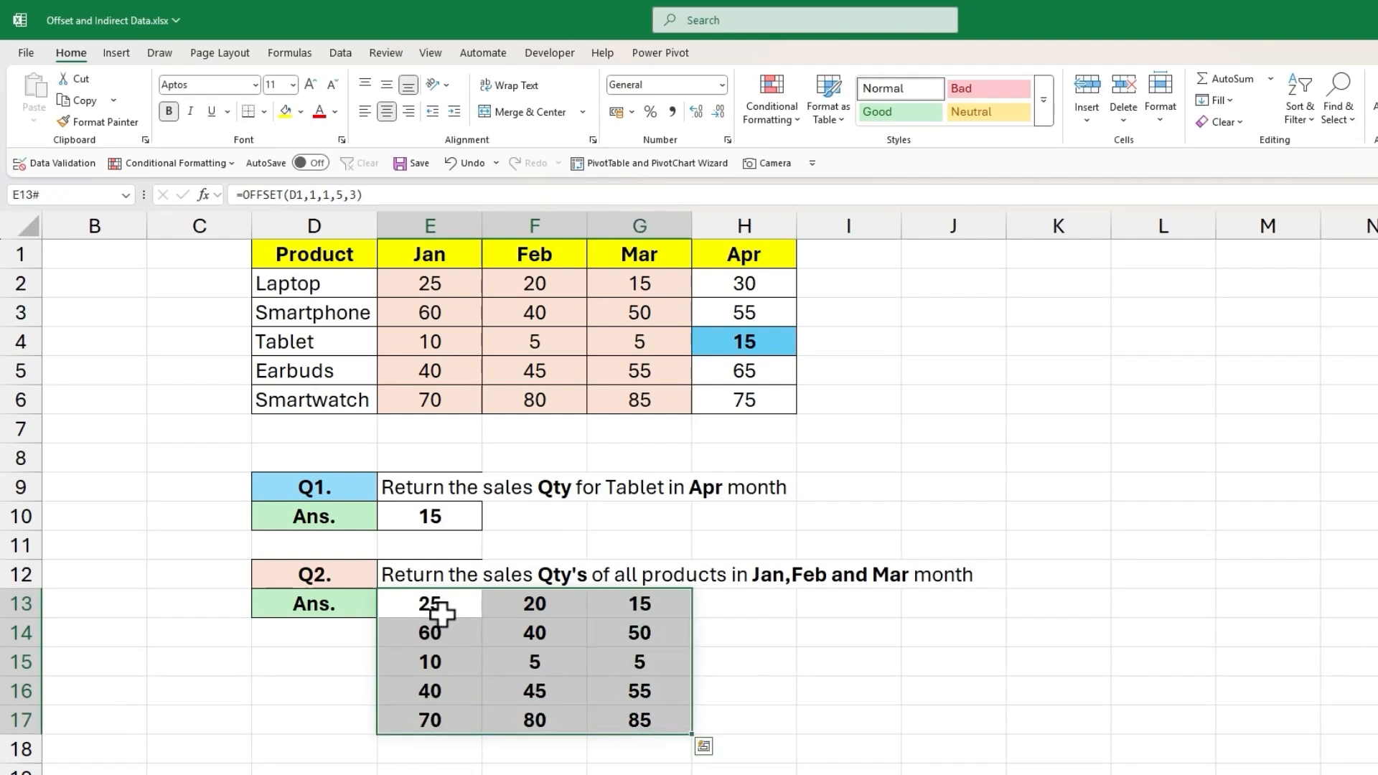
double_click(440, 612)
click(285, 603)
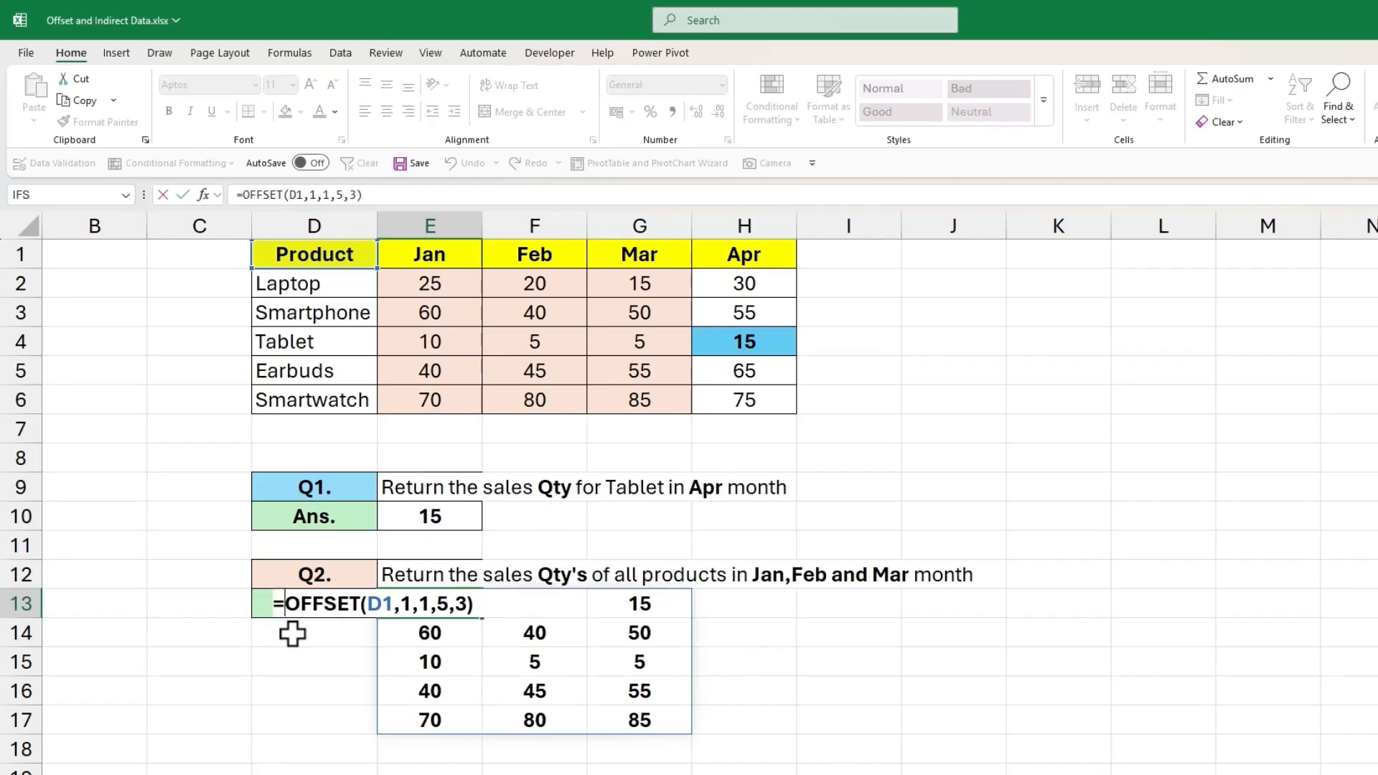
text(sum()
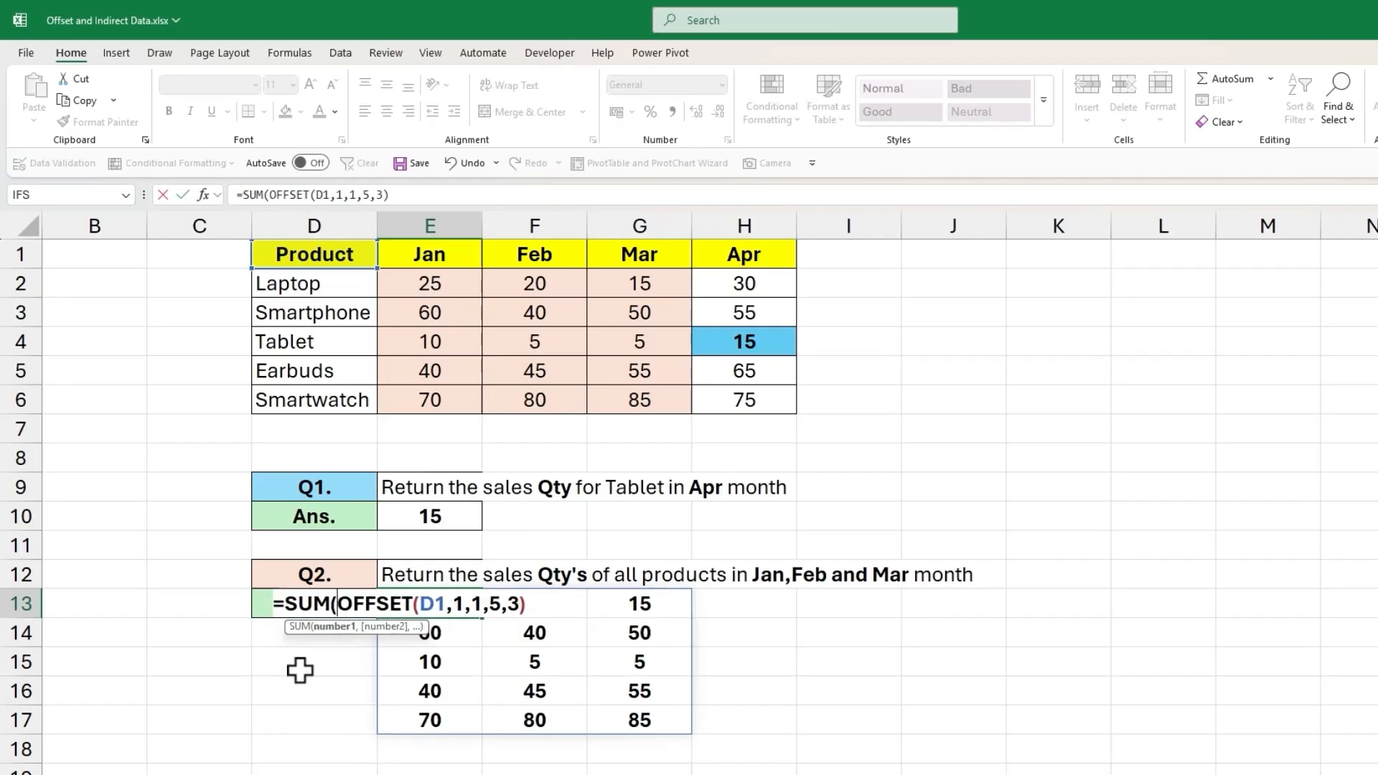
text())
key(Return)
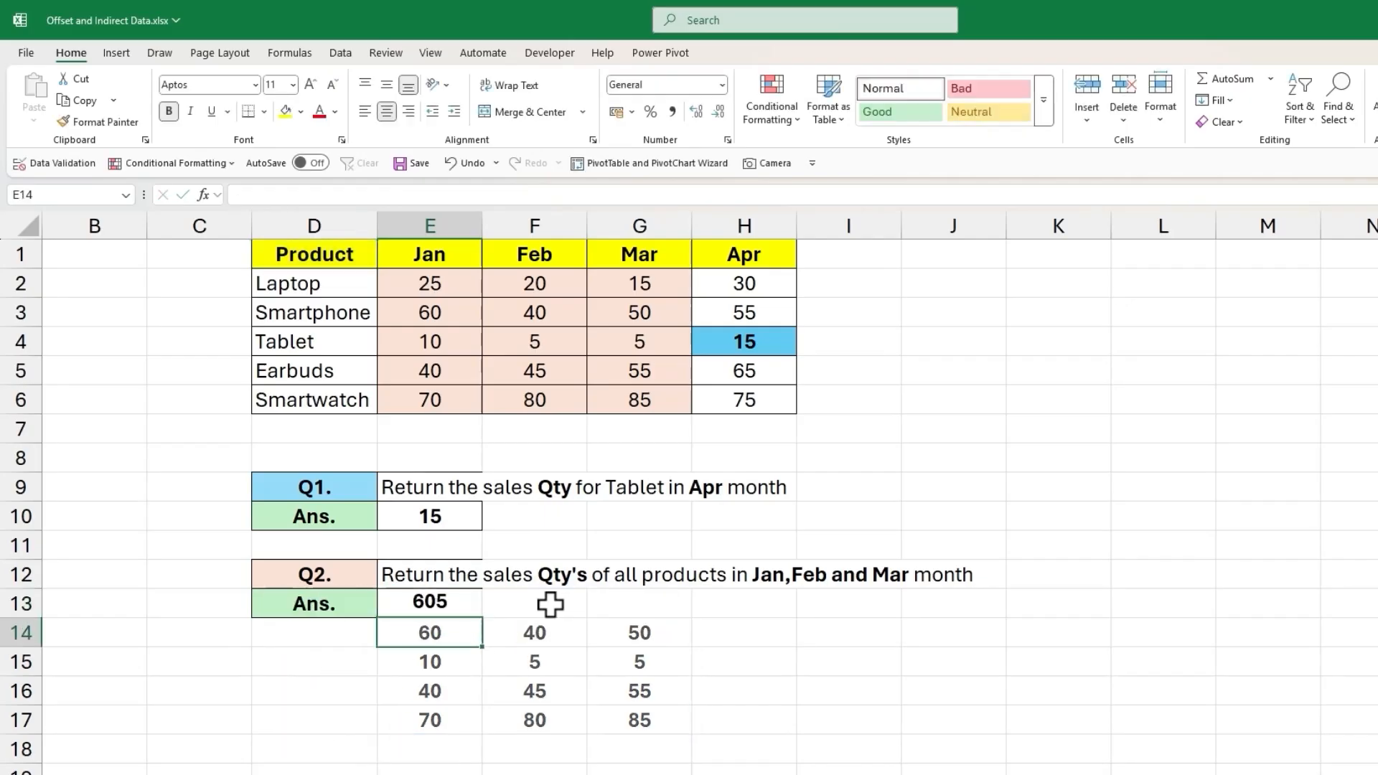
click(467, 602)
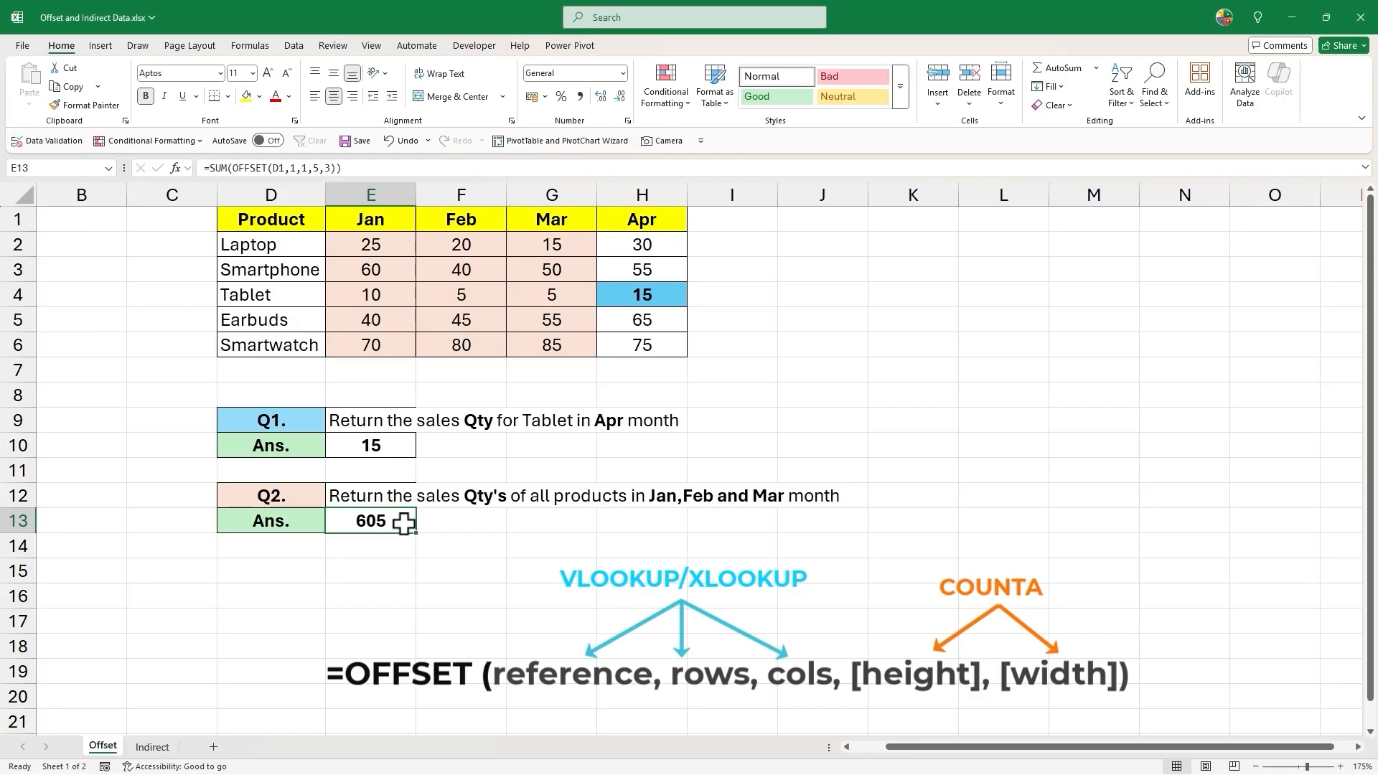
Step: Switch to the Indirect sheet and select cell N5, which holds the reference text C3
click(152, 747)
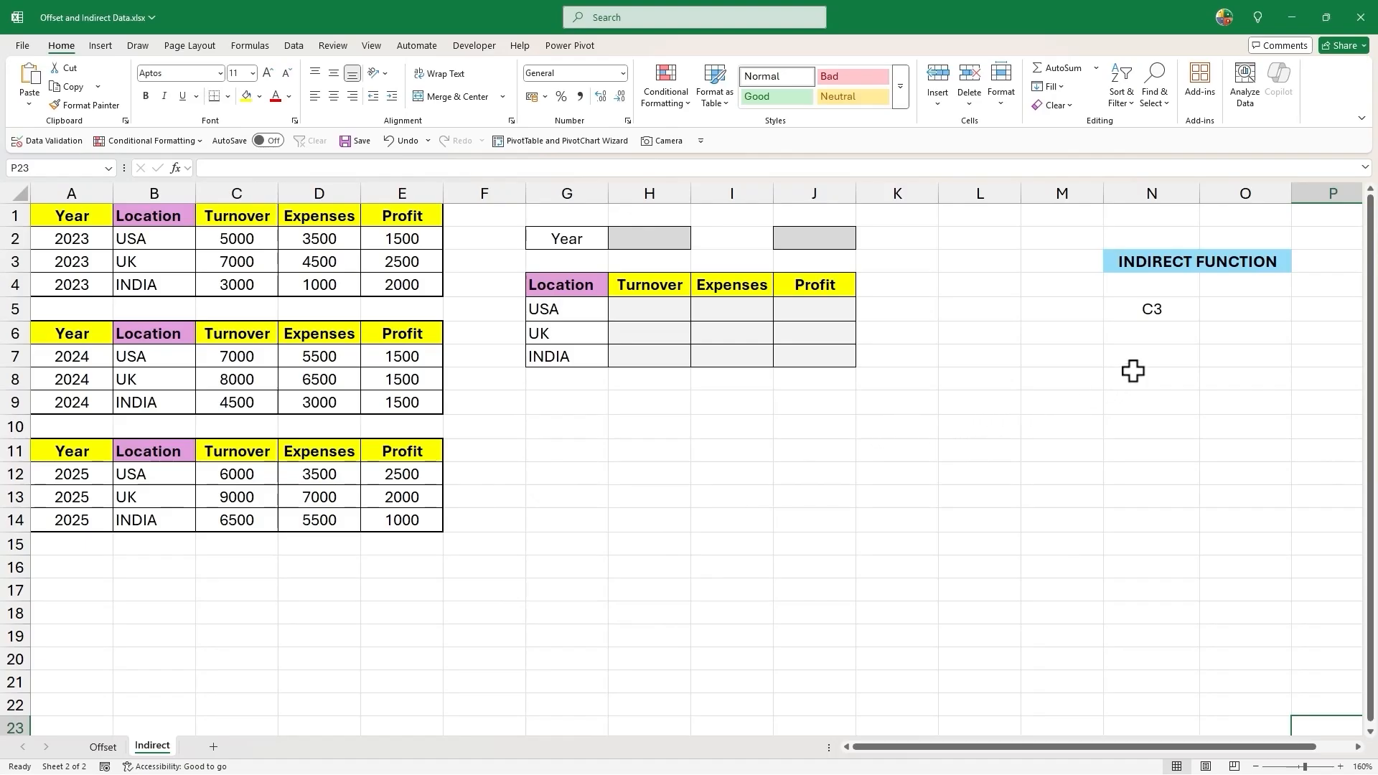
click(1180, 310)
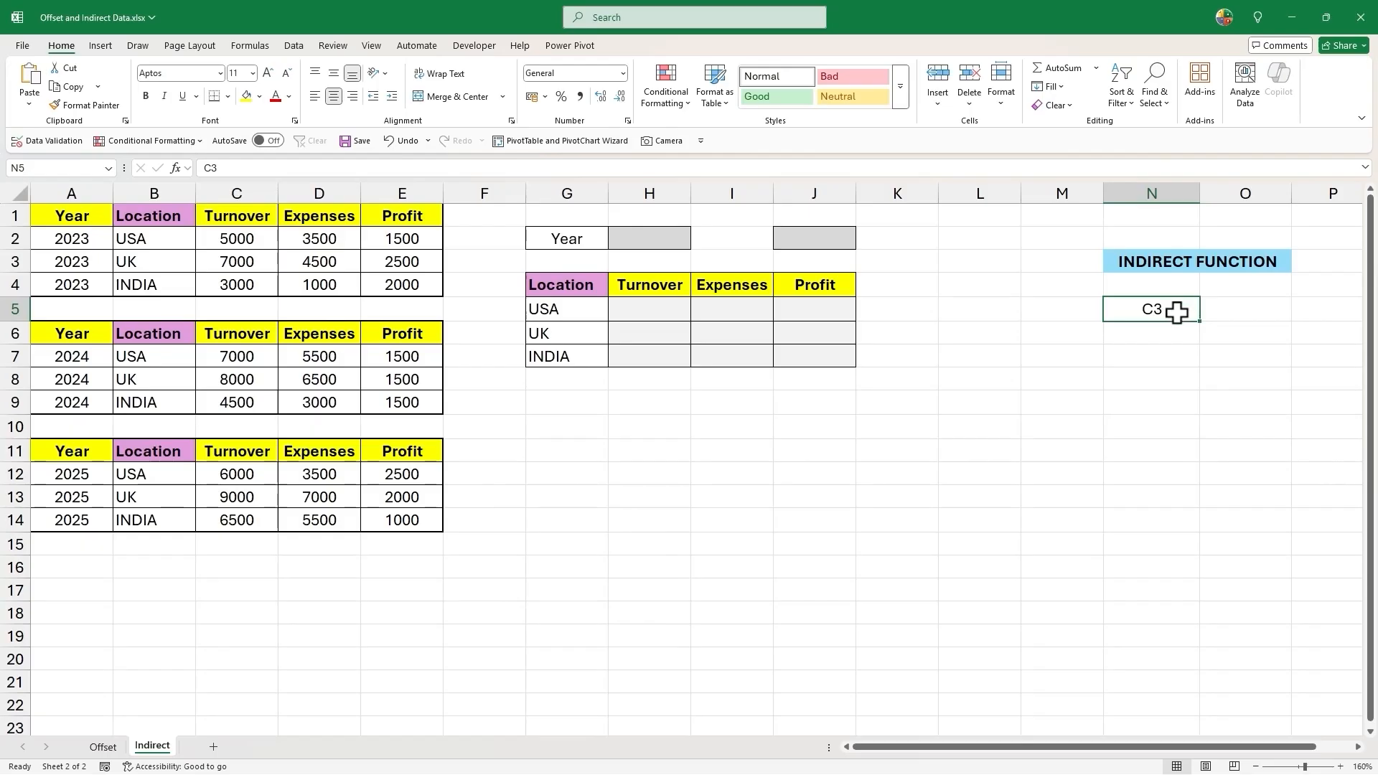
double_click(1140, 327)
text(=)
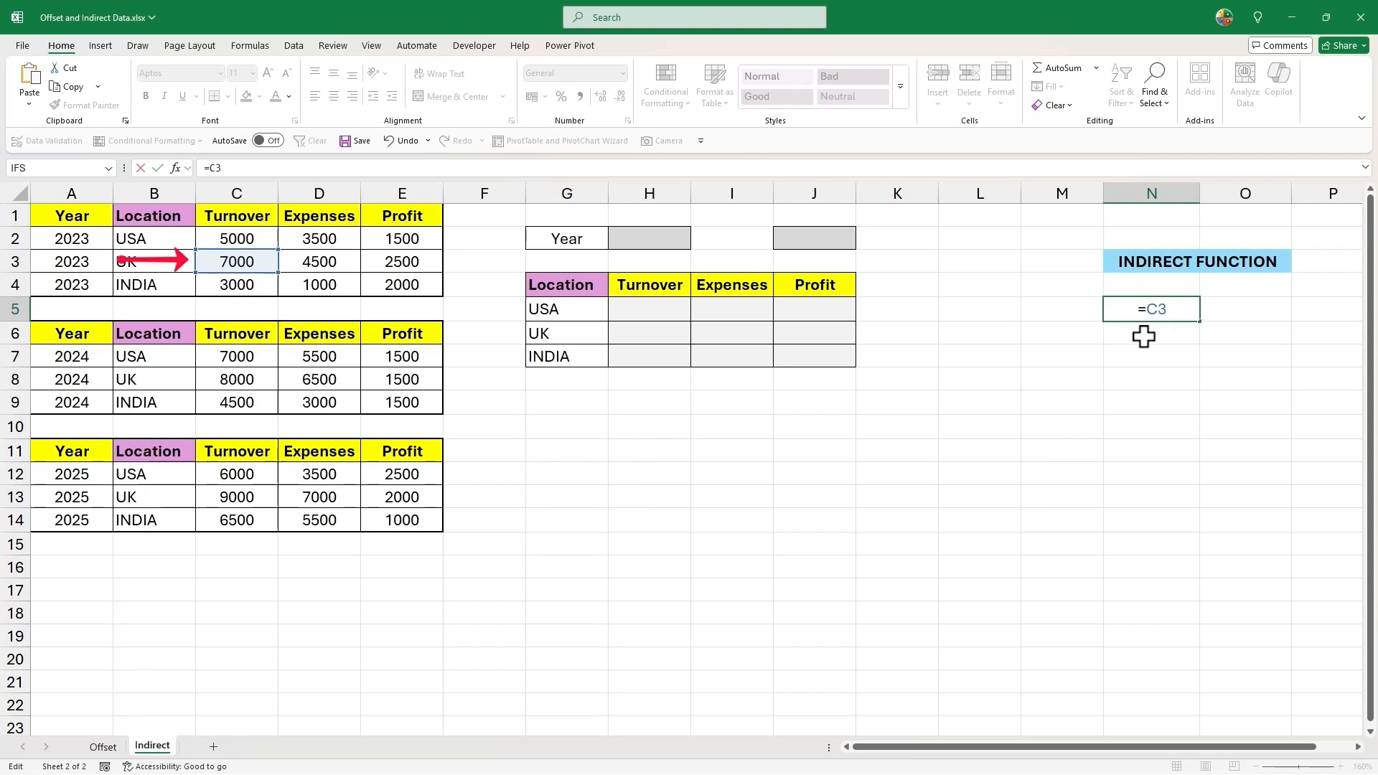
key(Escape)
Step: Enter =ROW(N5) in cell N7 to return the row number of the cell holding the reference text
click(1154, 359)
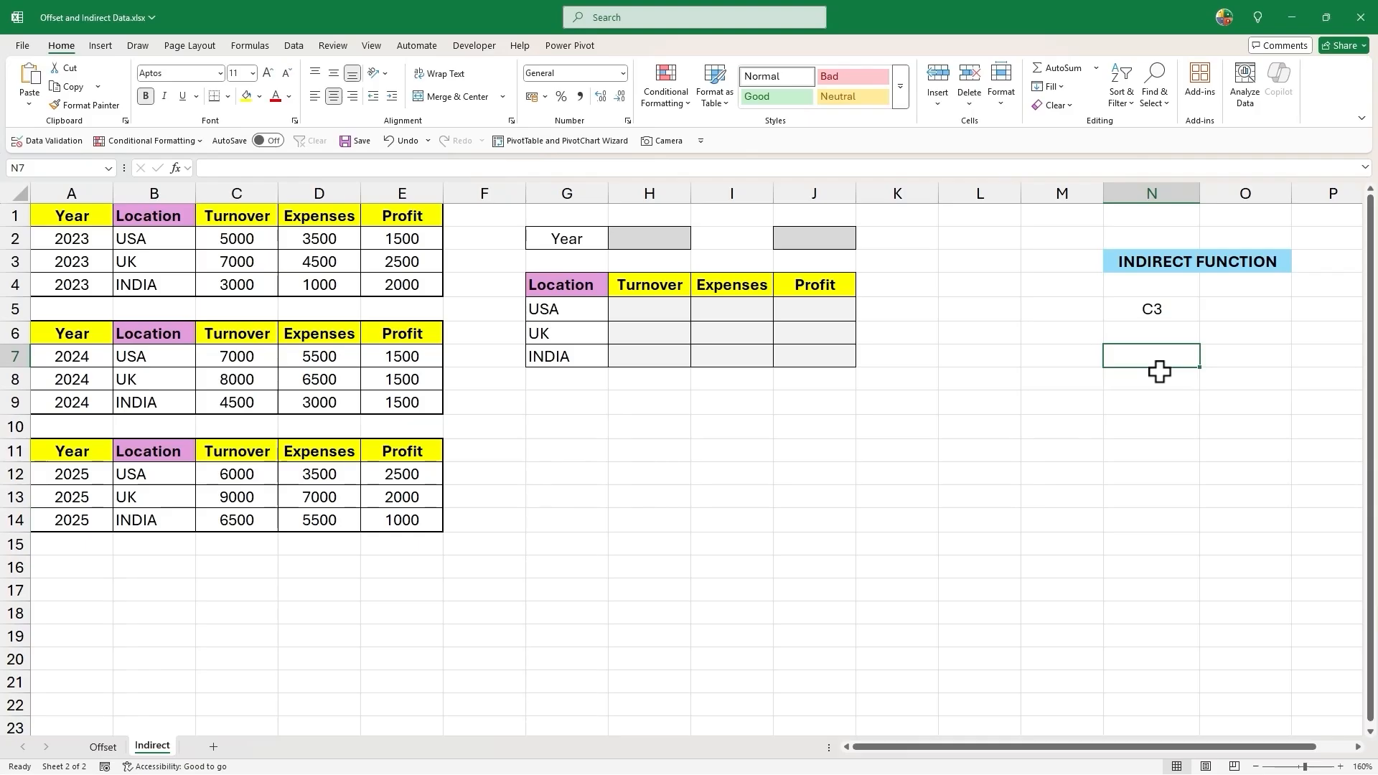
text(=ROW()
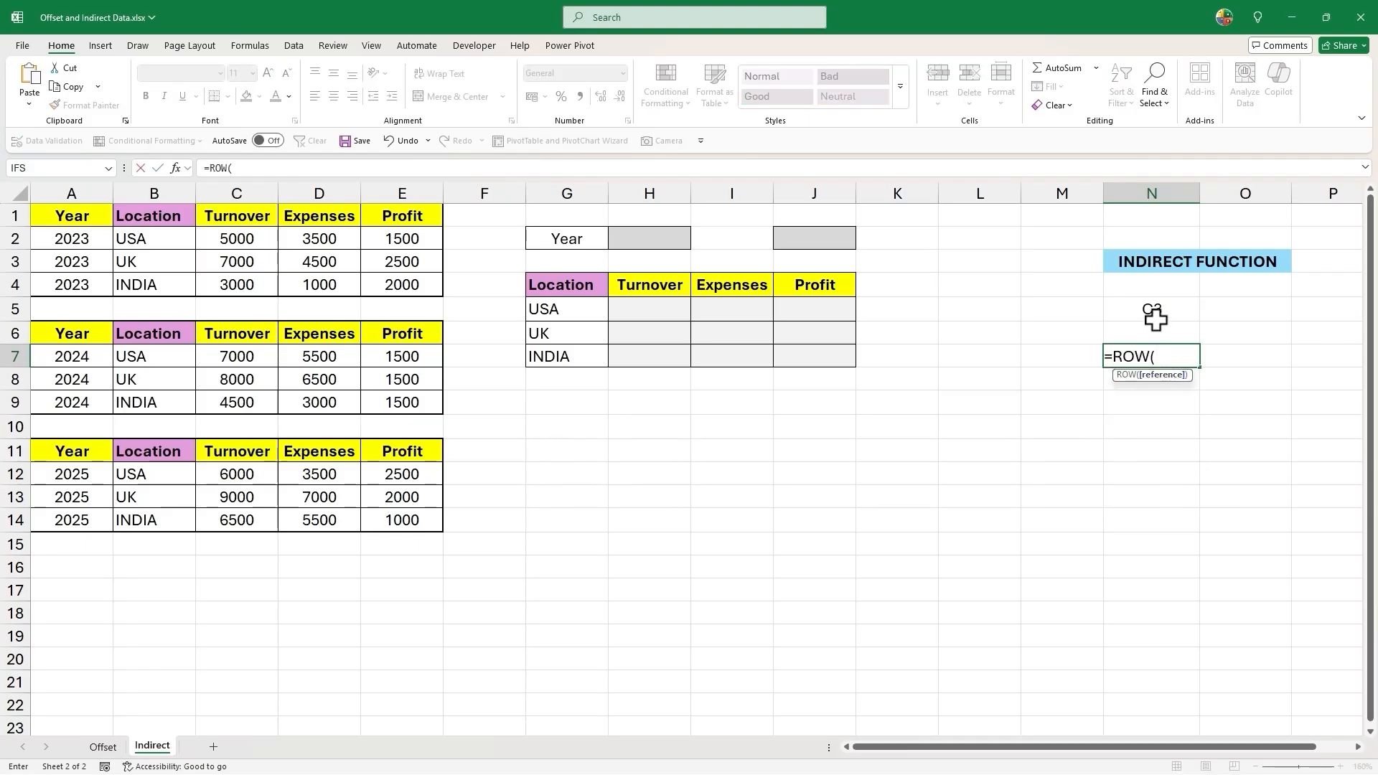
click(1156, 311)
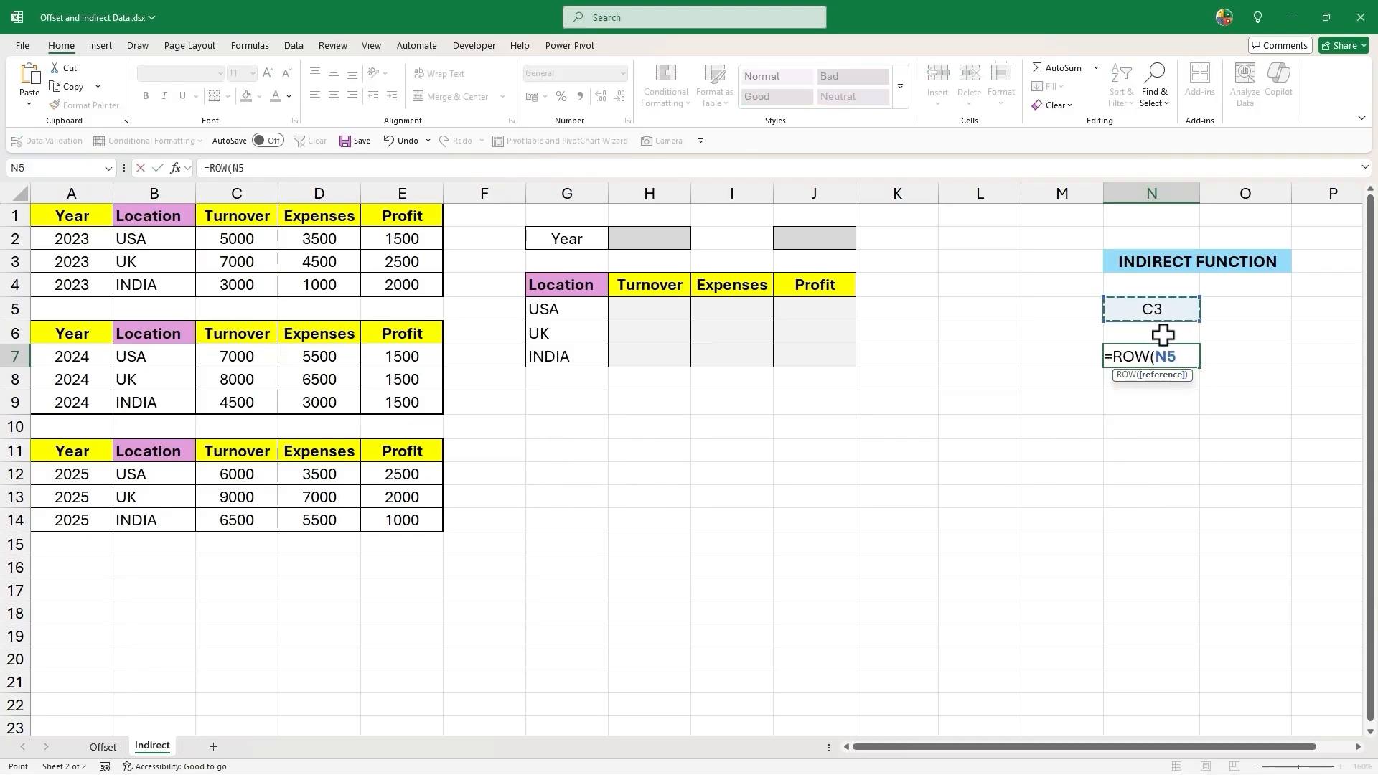
text())
key(Return)
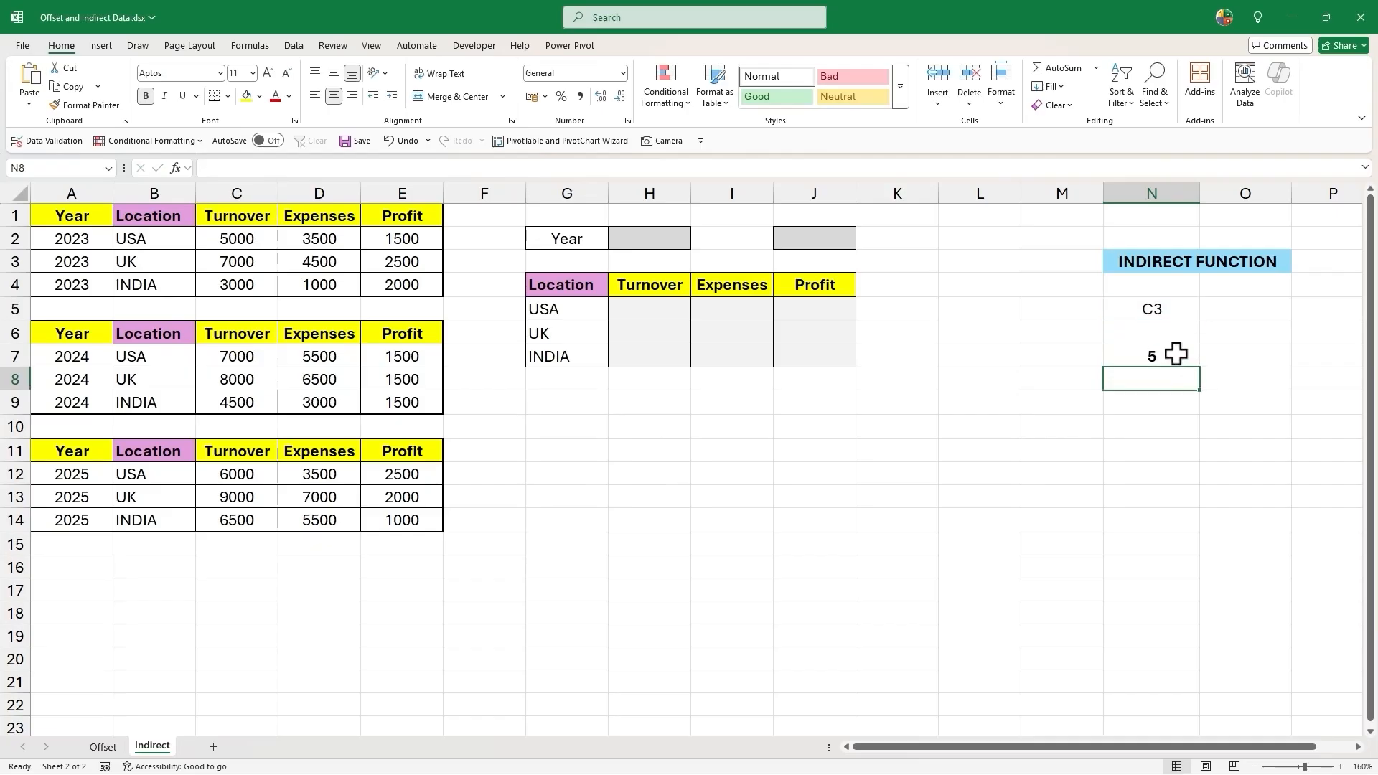
click(1179, 356)
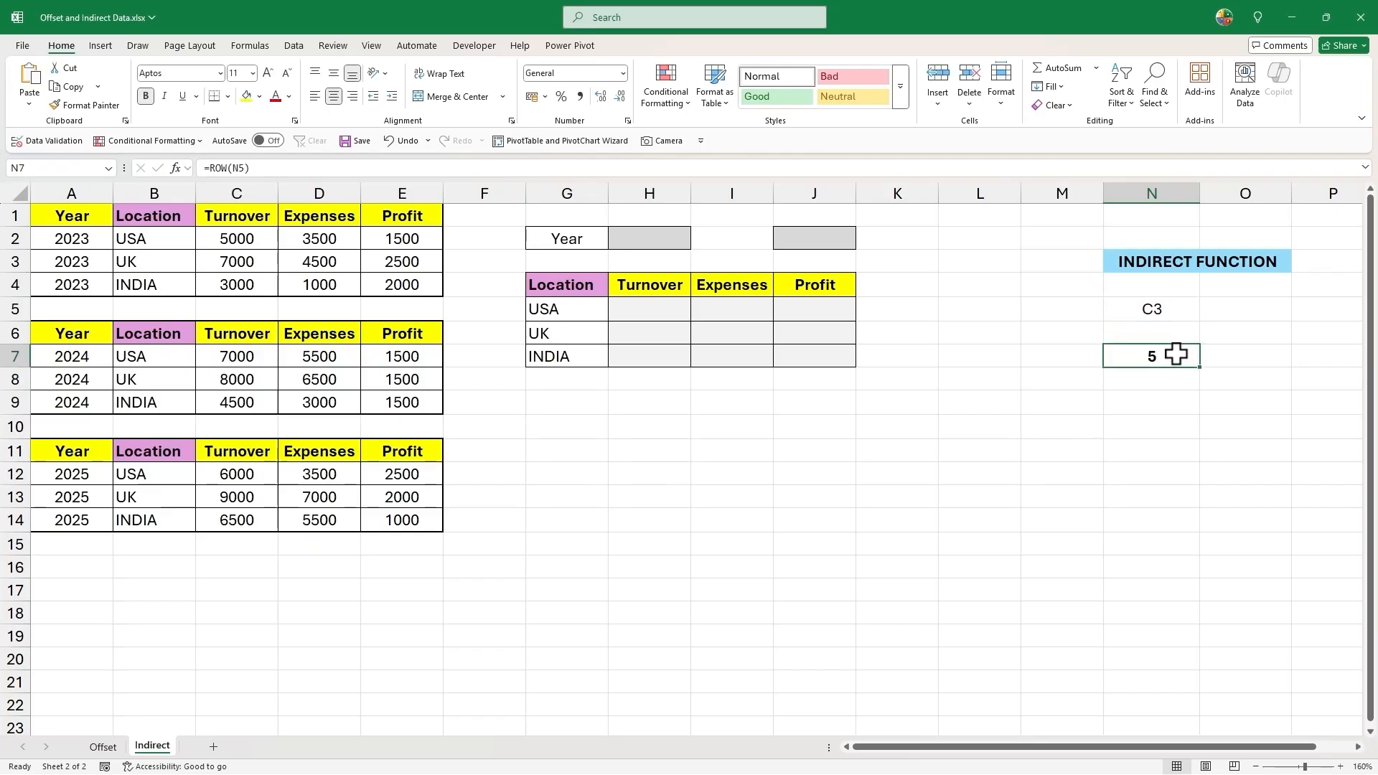
Step: Wrap the N5 reference in N7 in INDIRECT, giving =ROW(INDIRECT(N5)), to return the row number of the cell named by the reference text
click(1159, 309)
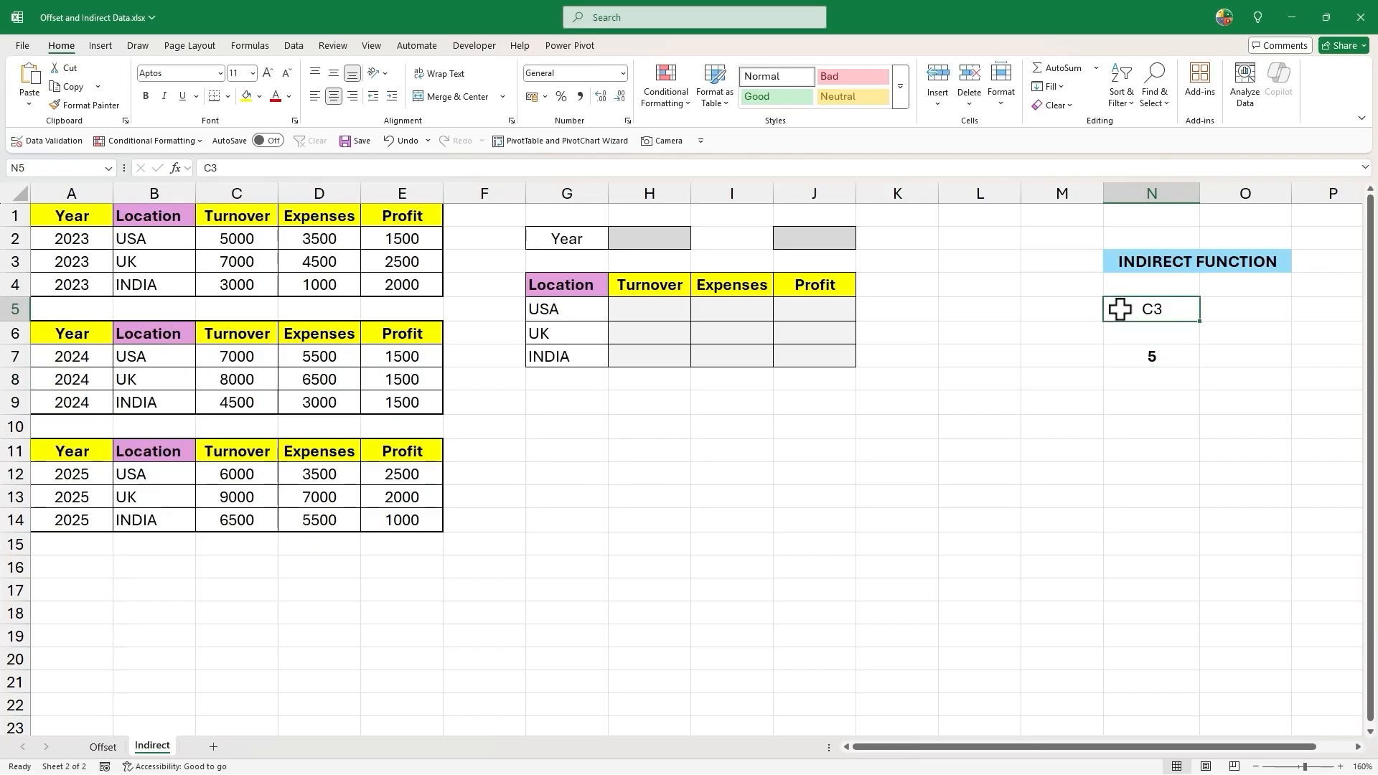
click(15, 308)
double_click(1154, 356)
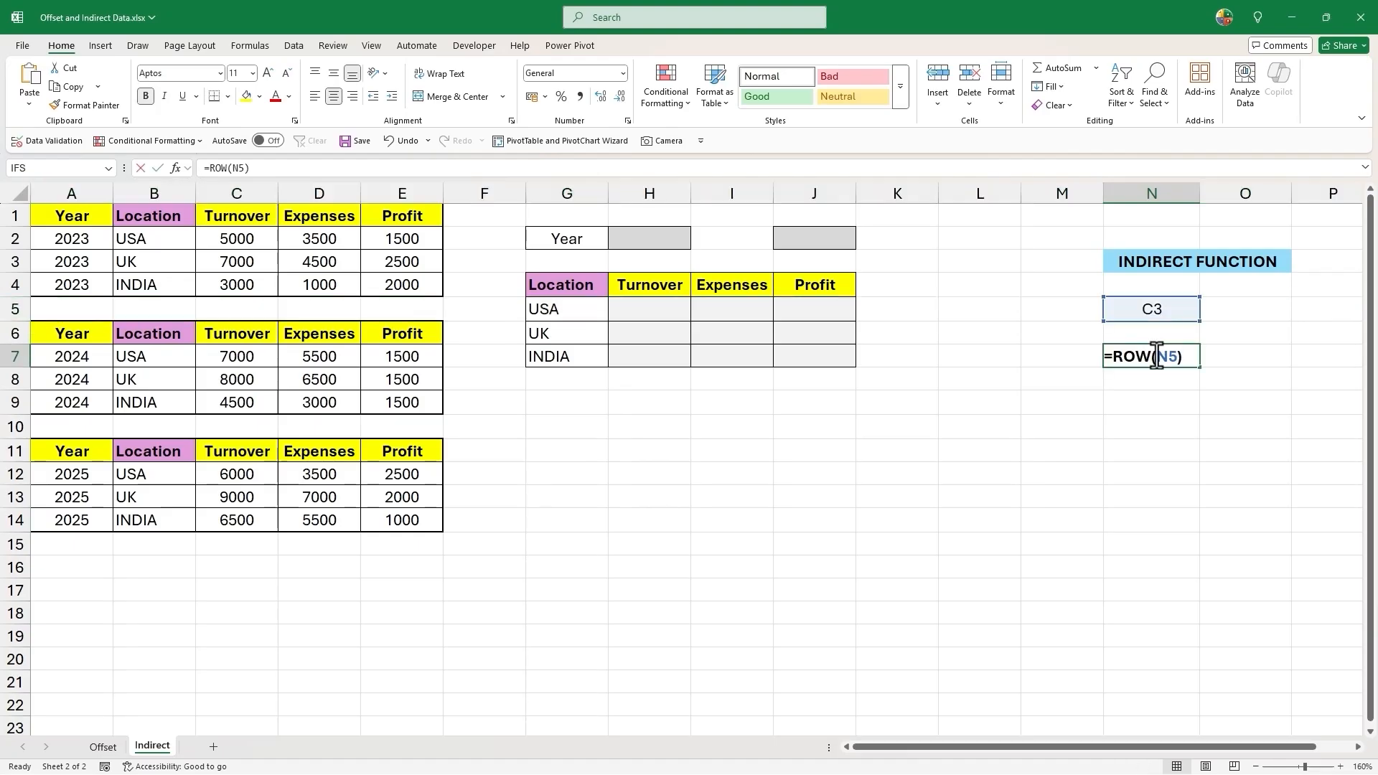
text(indir)
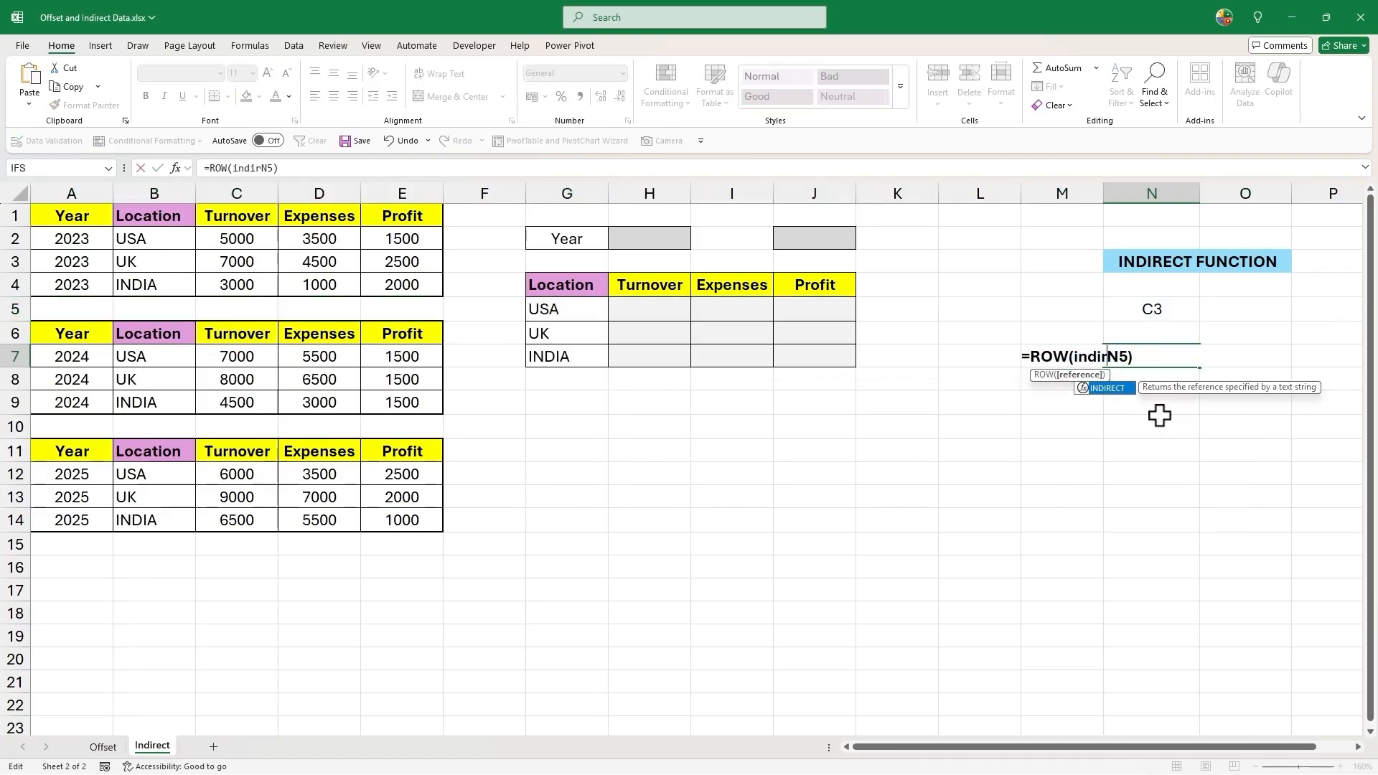
key(Tab)
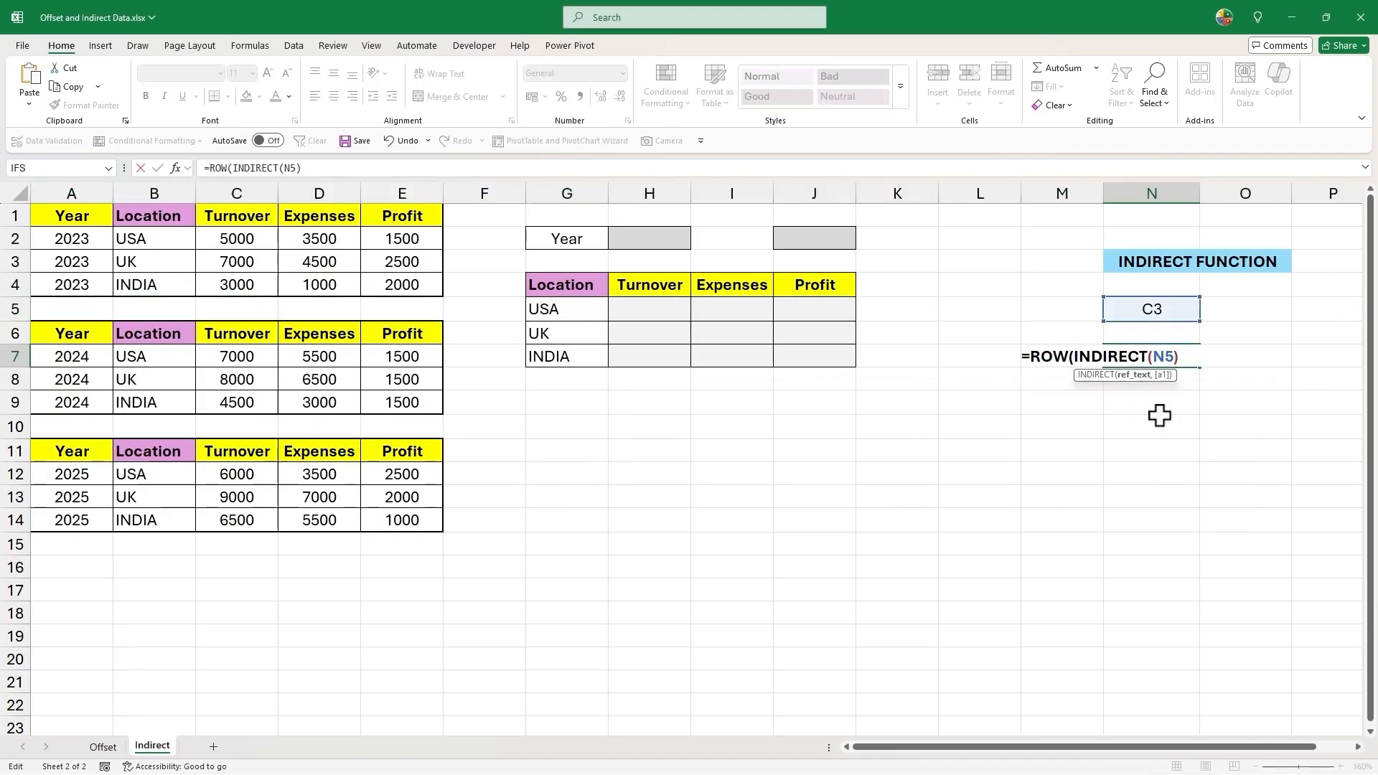
click(1183, 357)
text())
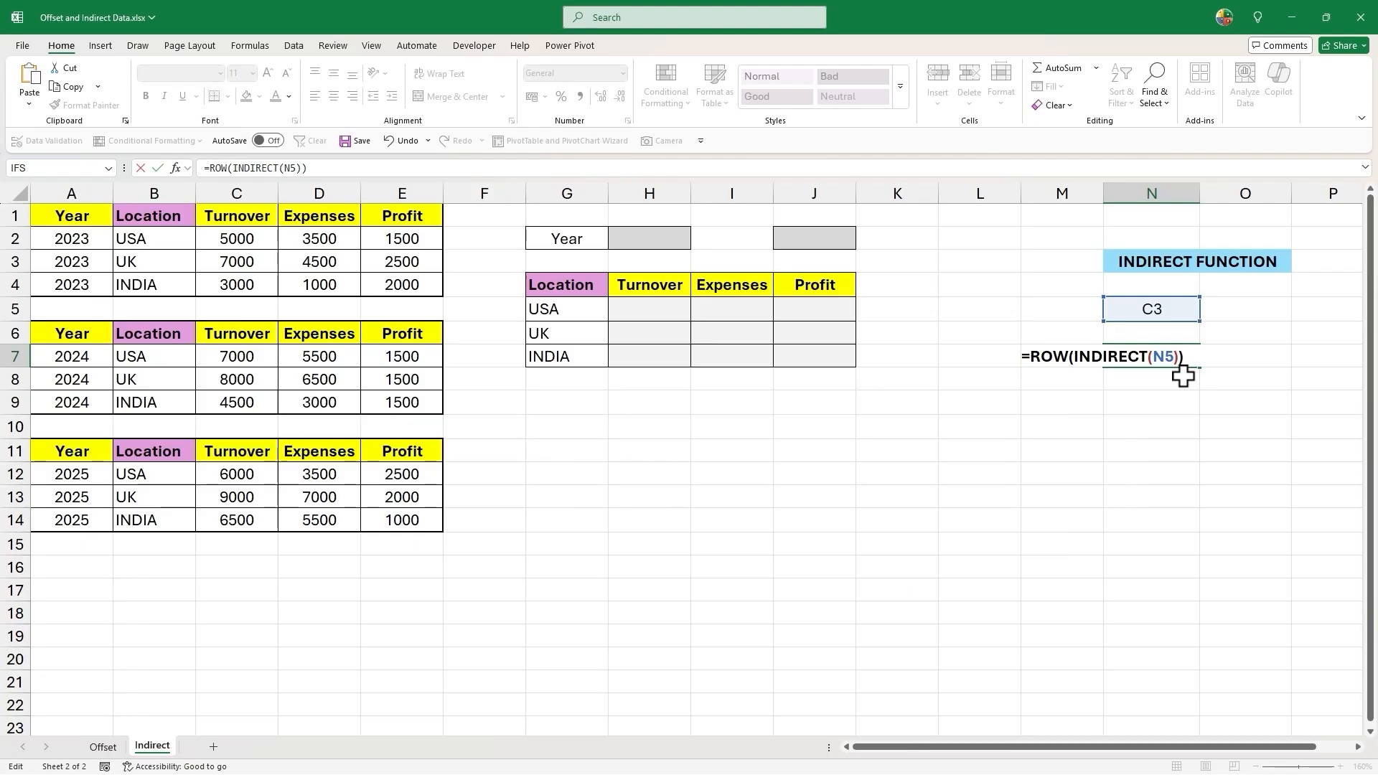
key(ctrl+Return)
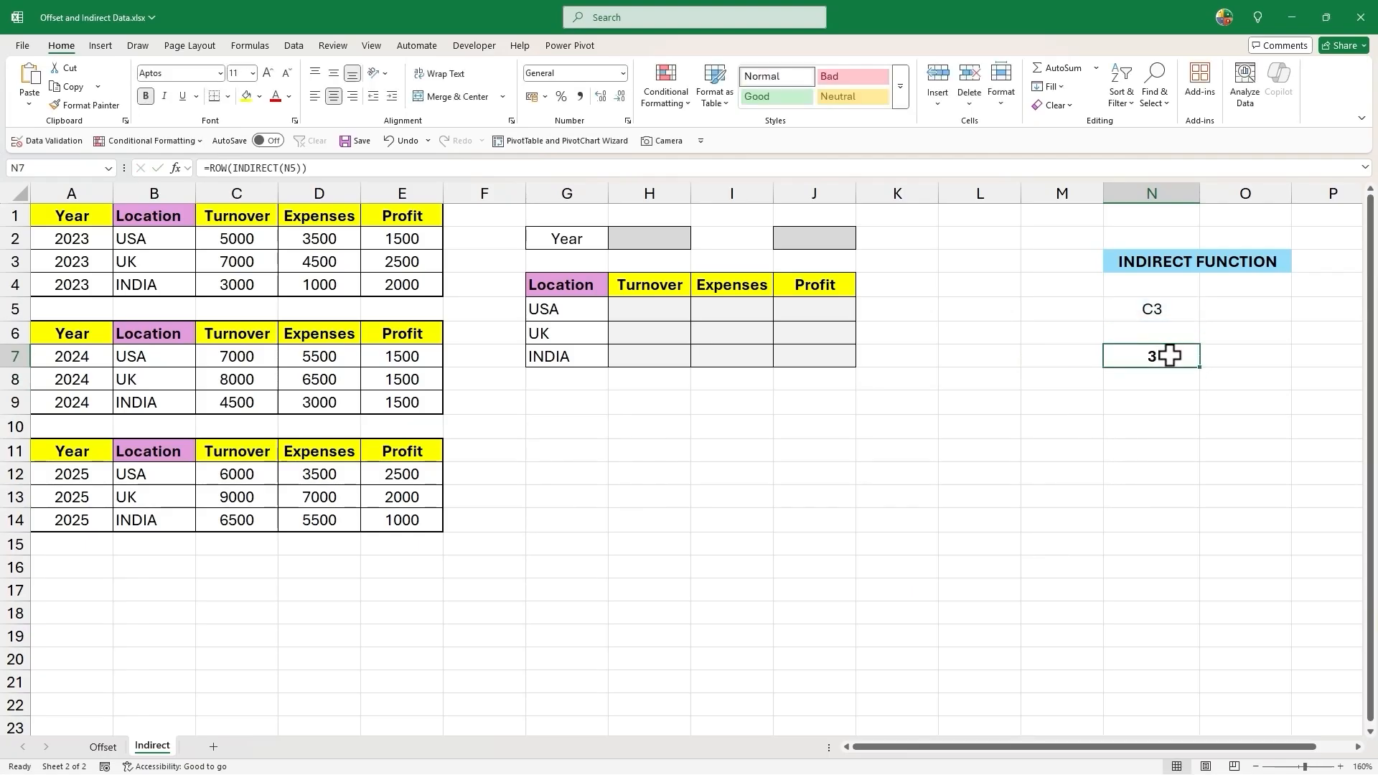
double_click(1178, 354)
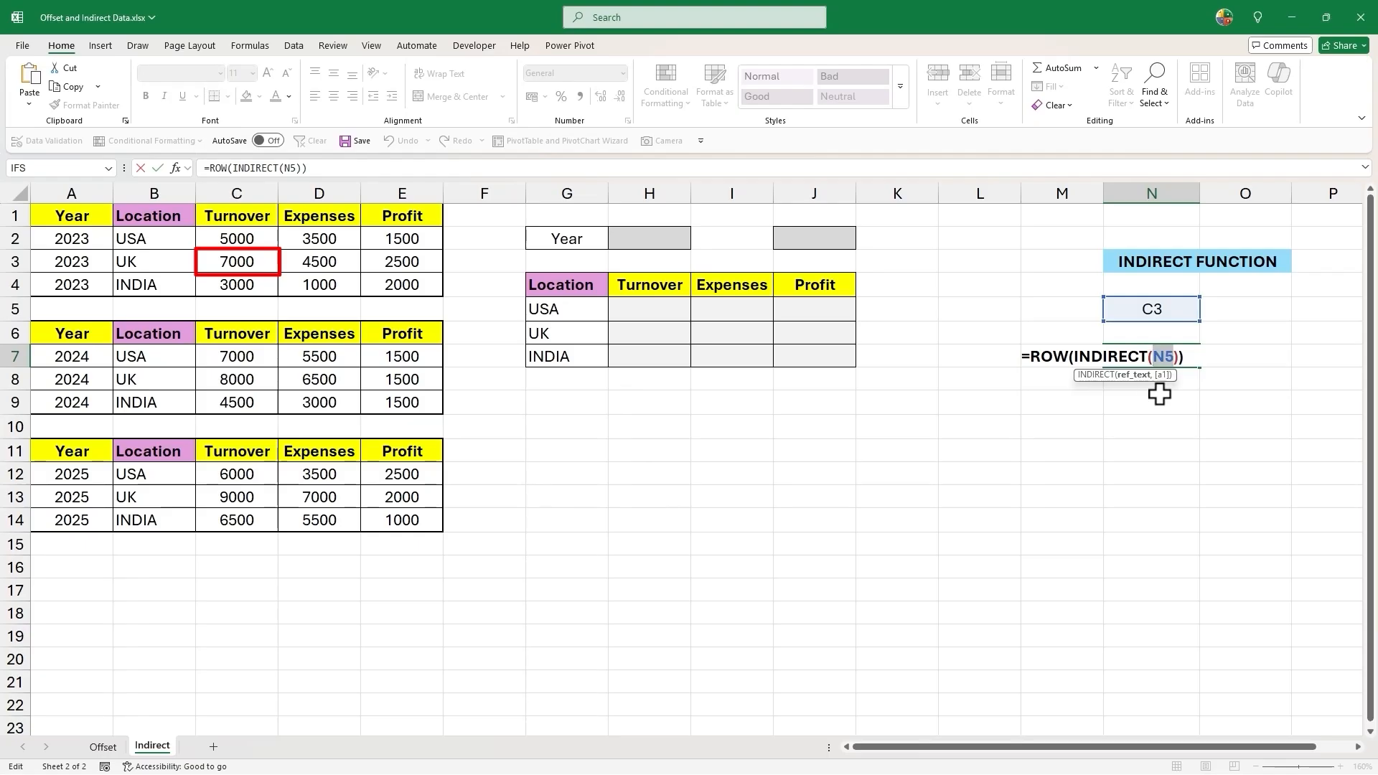
key(ctrl+Return)
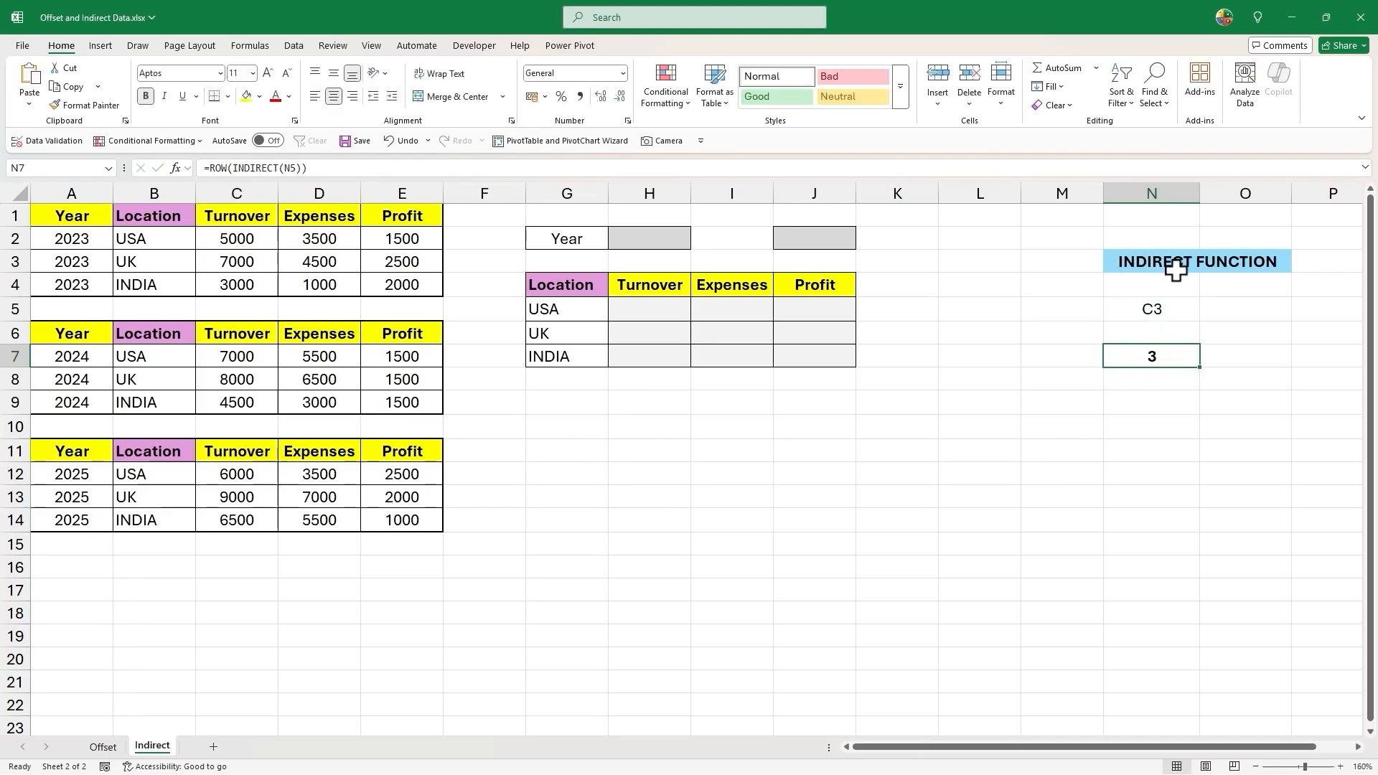
Step: Examine the Turnover, Expenses and Profit columns, the locations, and the years in the yearly source tables
click(630, 420)
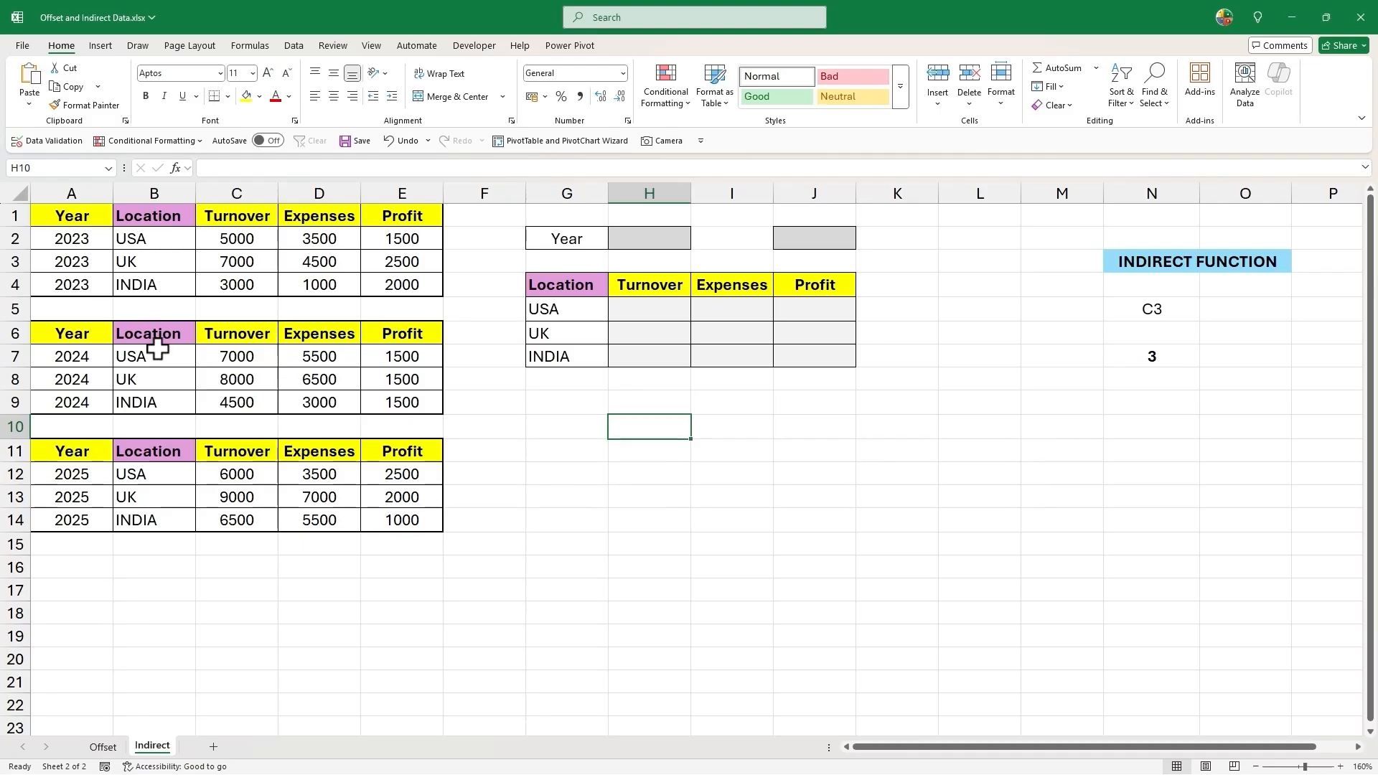
click(239, 194)
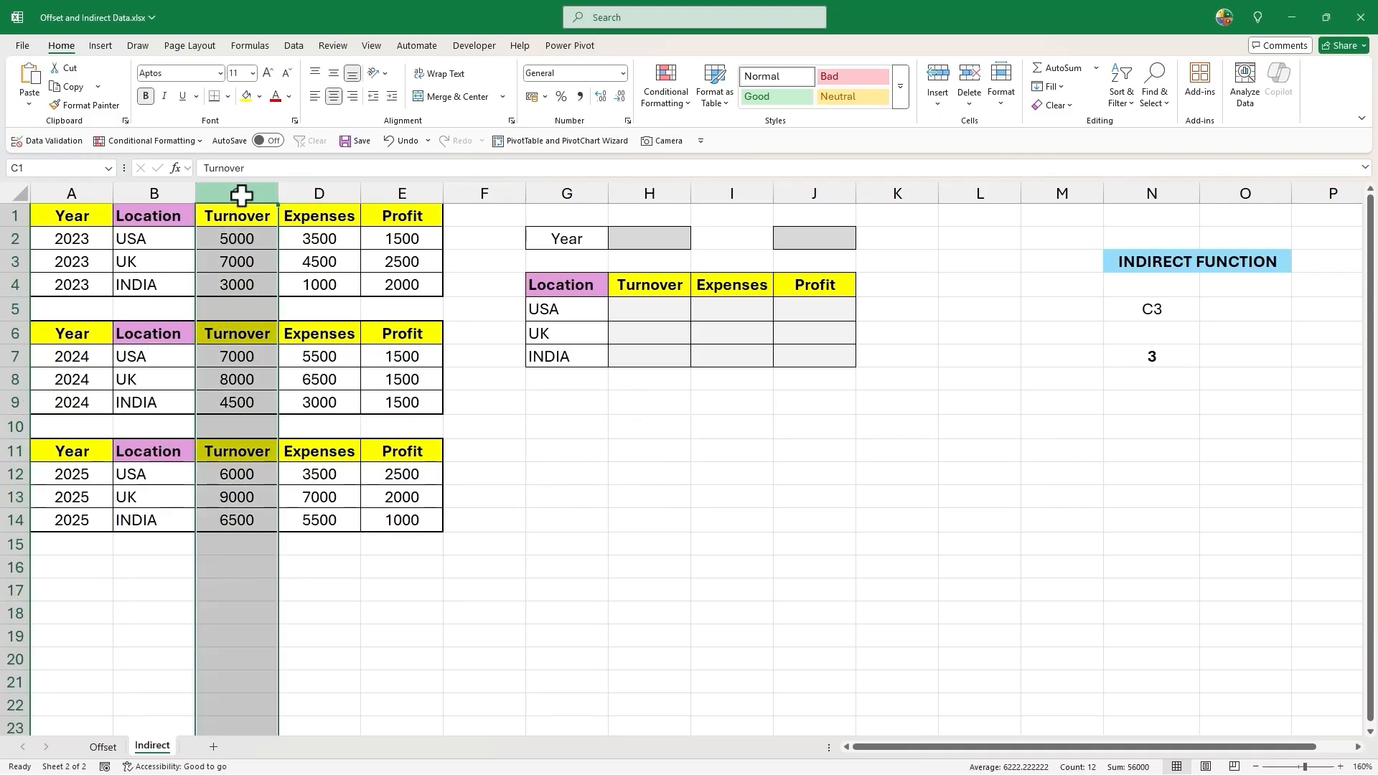
click(348, 194)
click(402, 192)
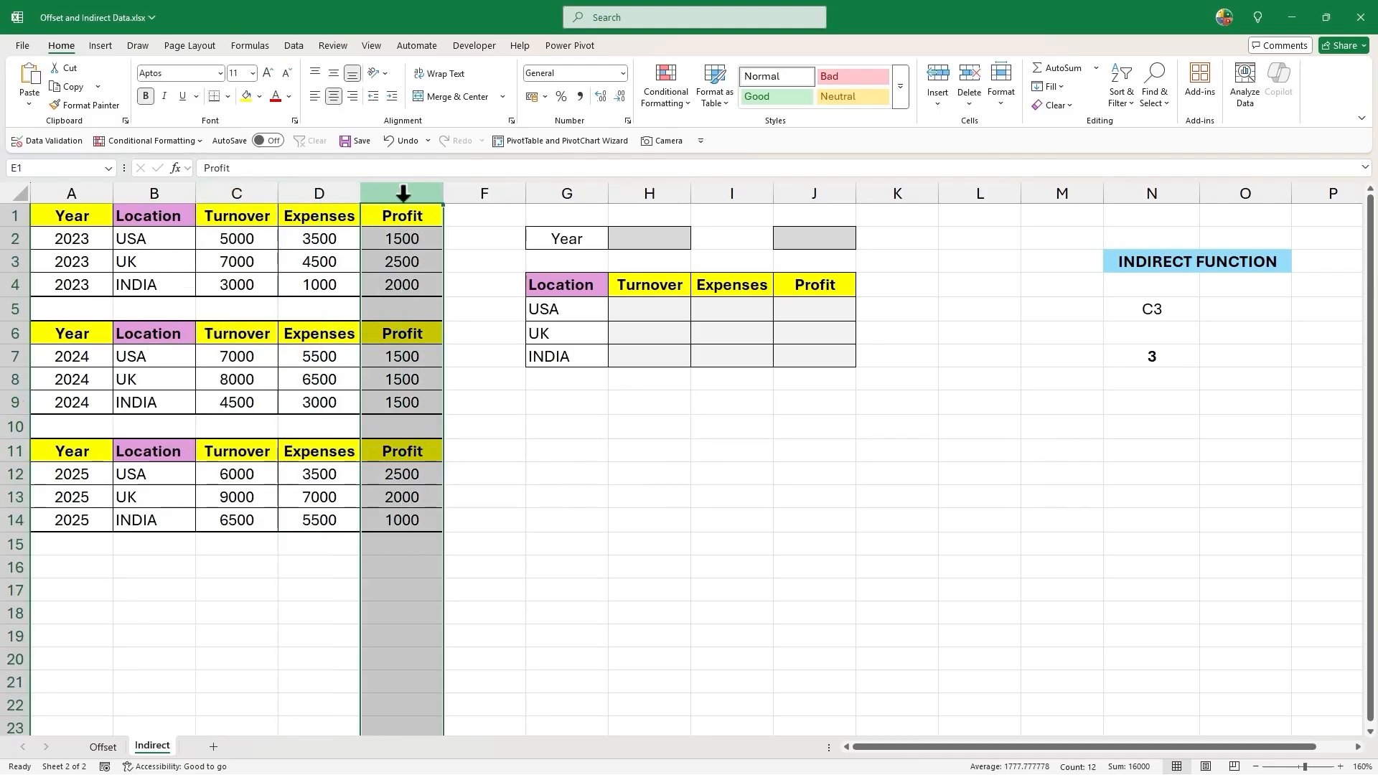
drag(142, 242, 134, 281)
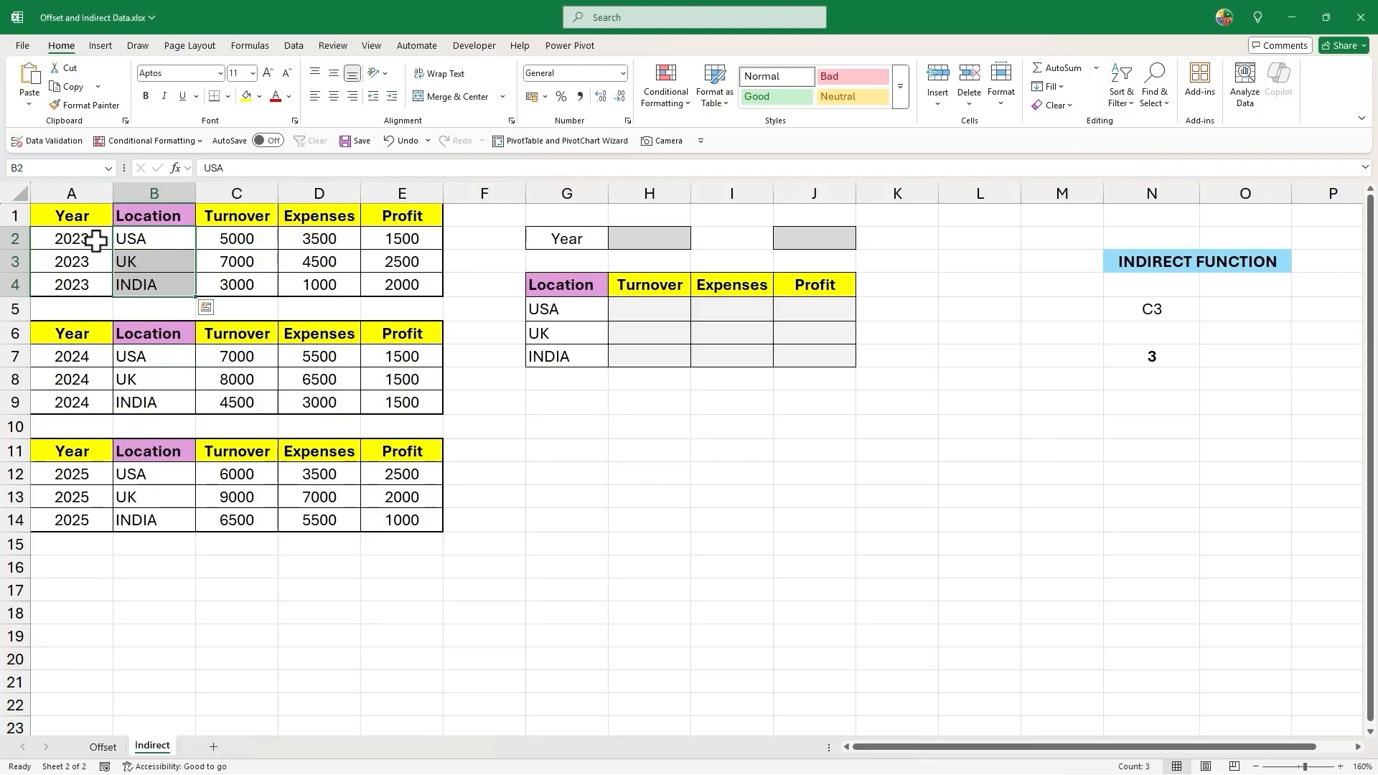
drag(96, 233, 79, 517)
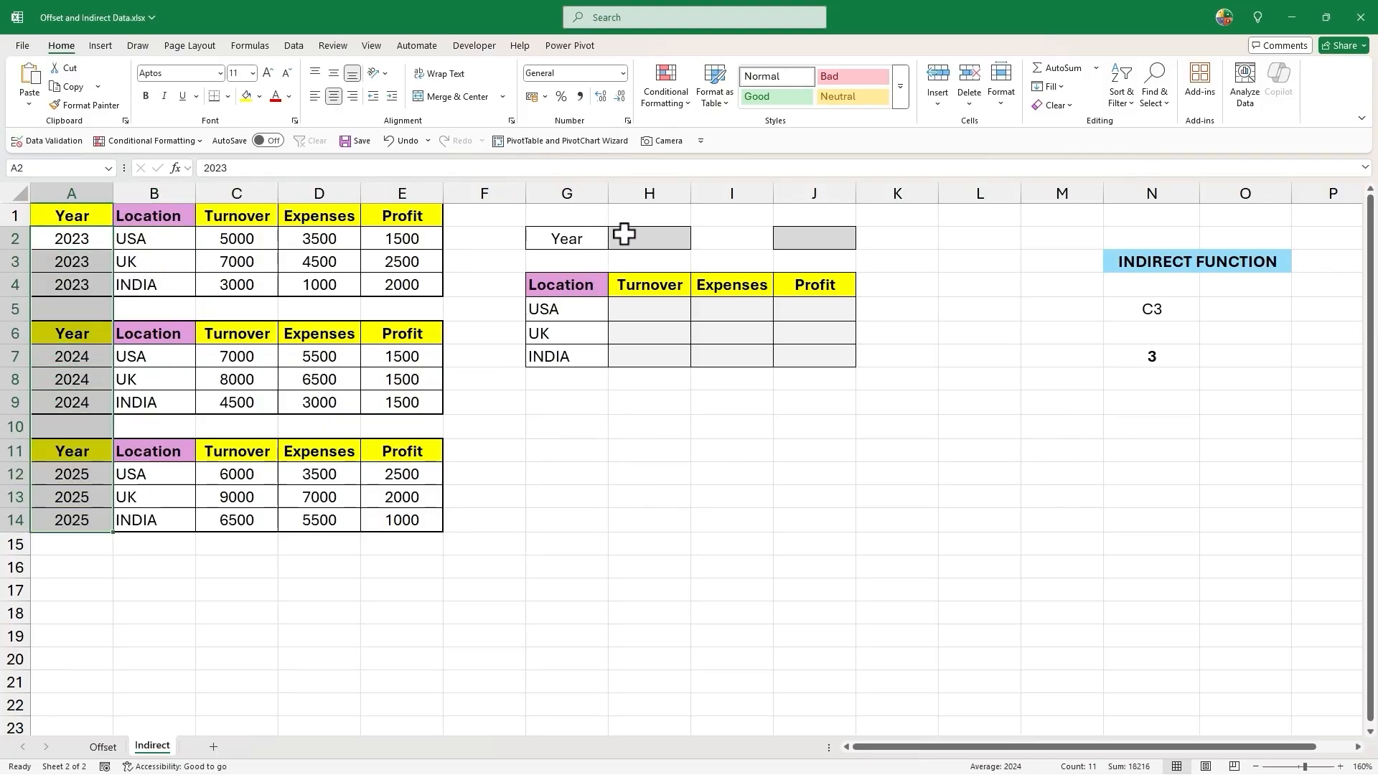
Step: Examine the year choices offered in H2, the summary table's headers, and its empty result range H5:J7
click(667, 237)
click(793, 275)
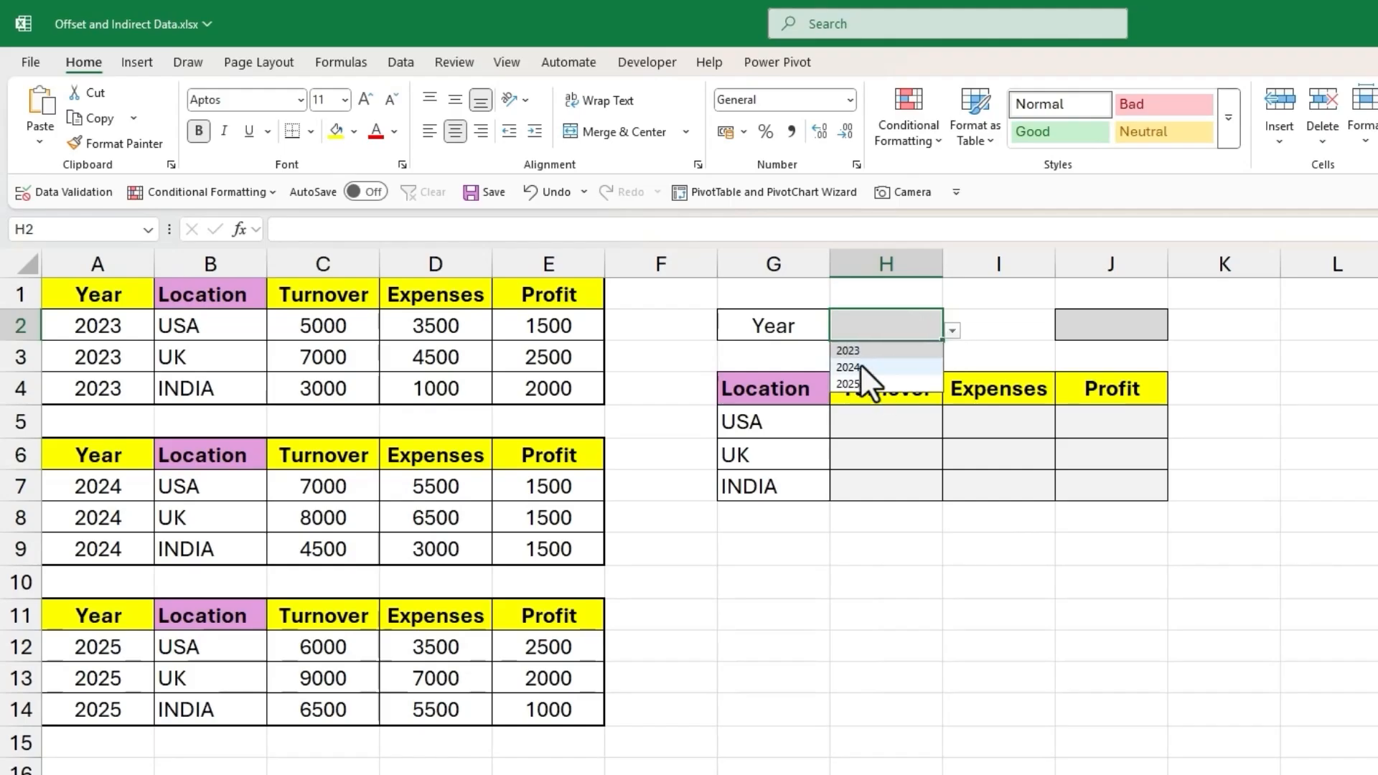
click(872, 426)
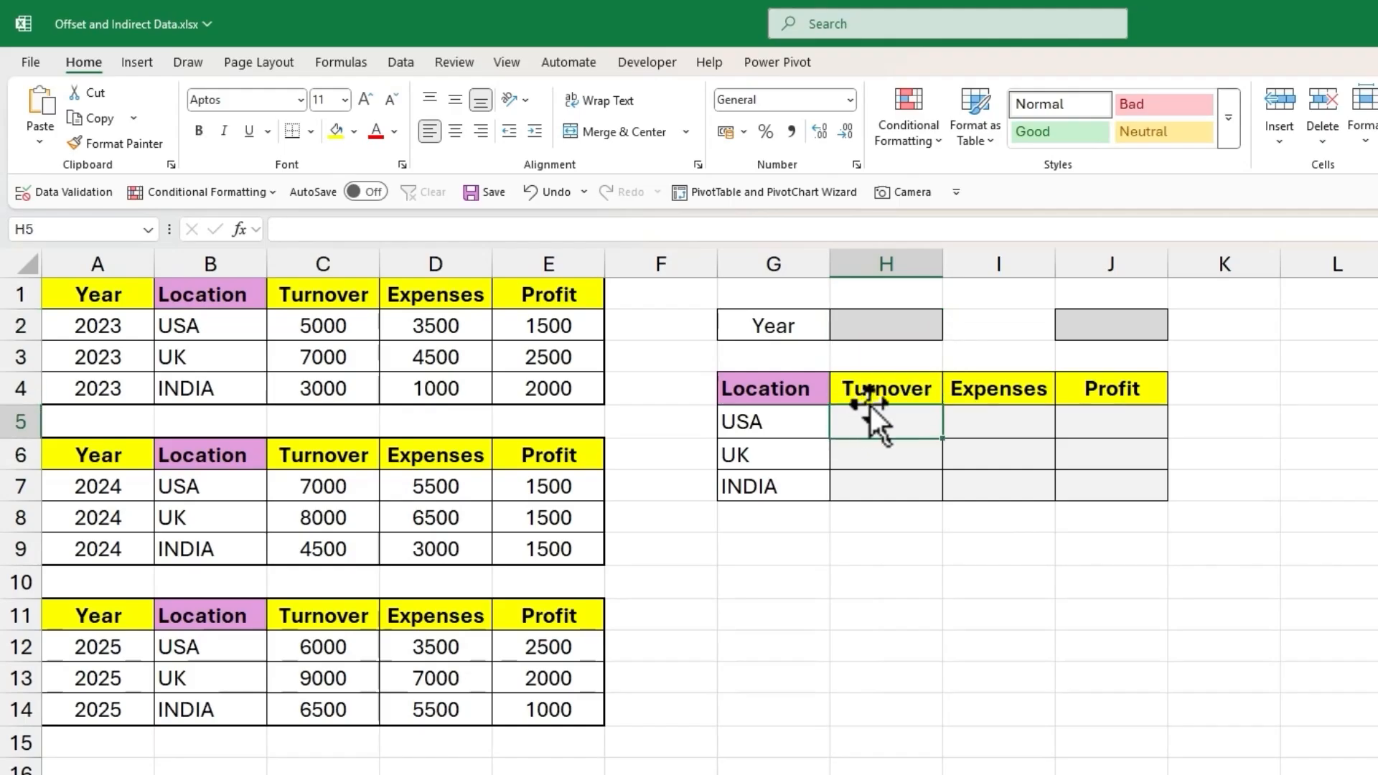
click(868, 391)
click(1012, 388)
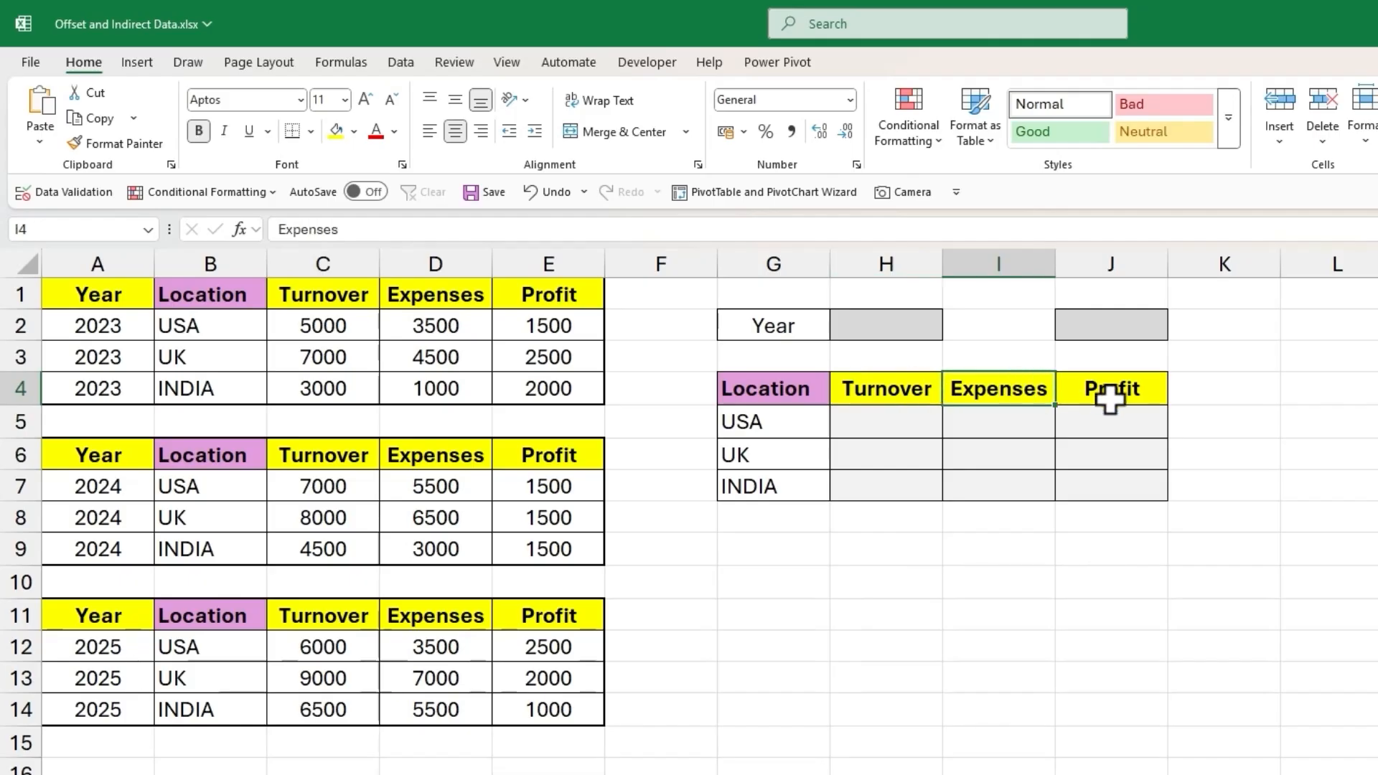
click(1118, 392)
drag(852, 412, 1091, 483)
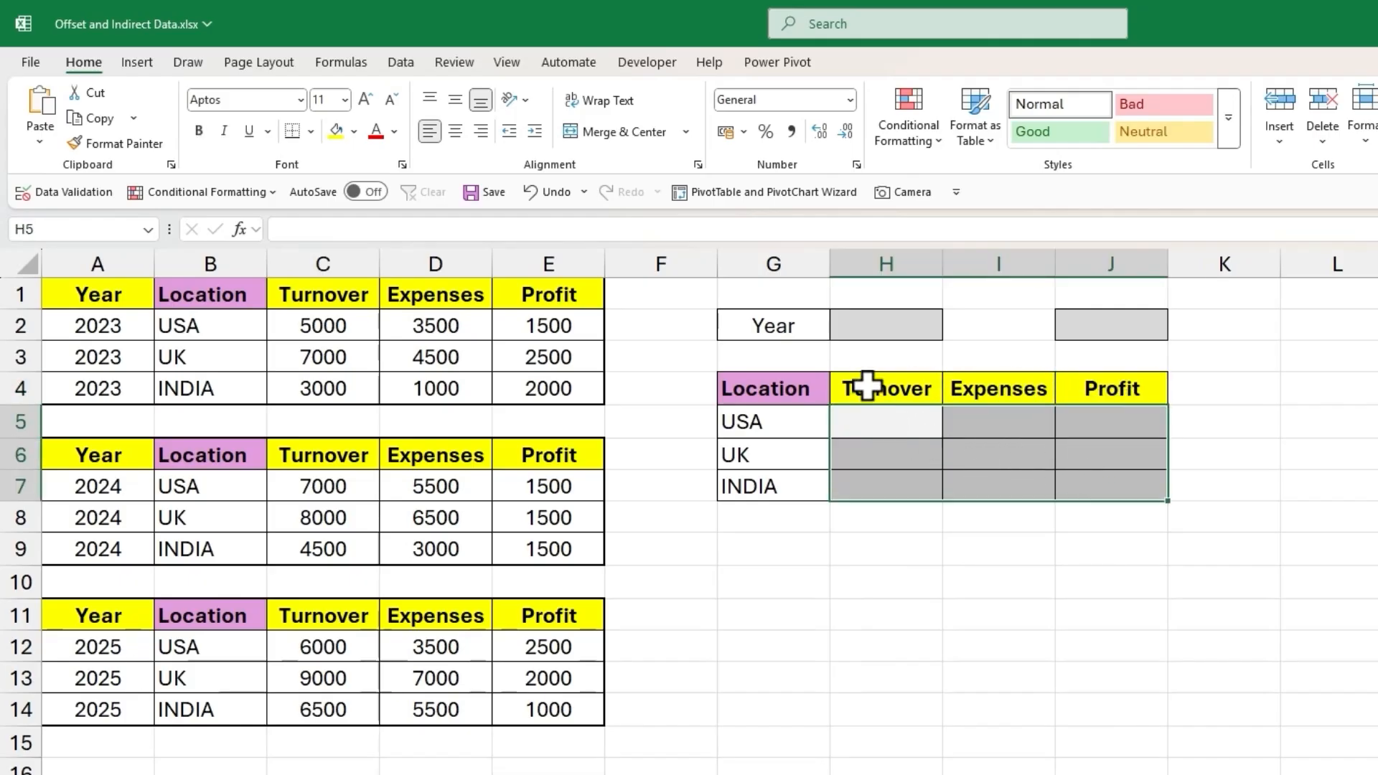
click(862, 413)
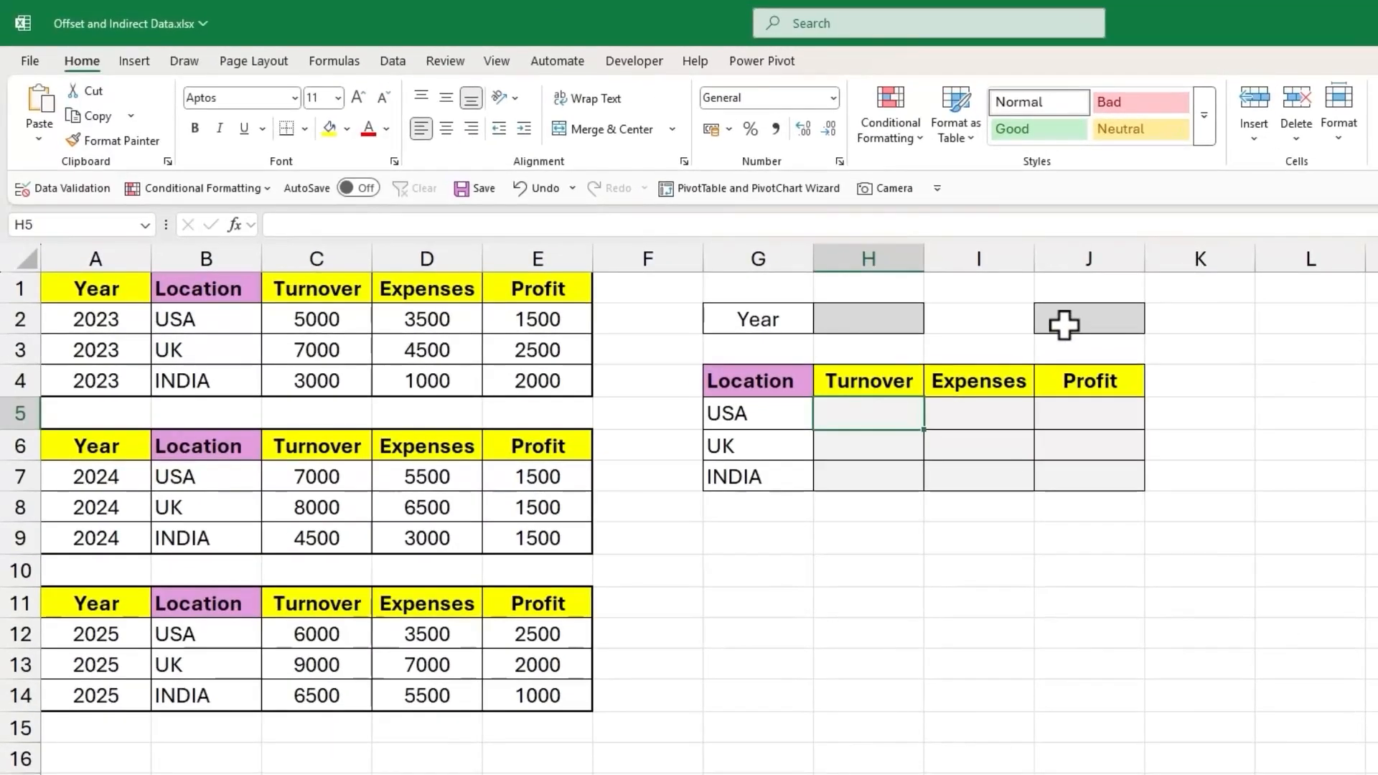
Step: Review helper cell J2, the 2023 data range B2:E4, and the year choices in H2 that determine the lookup range
click(804, 242)
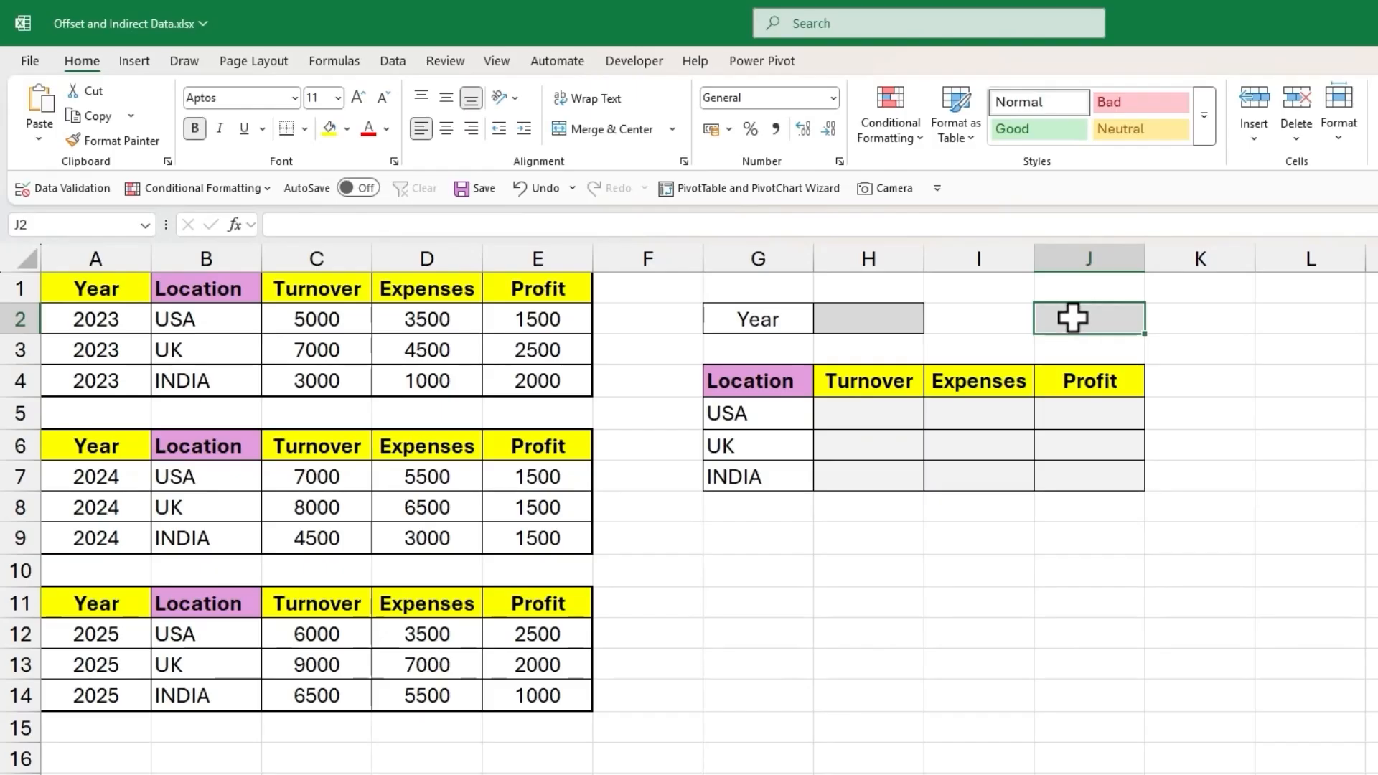
drag(246, 327, 537, 376)
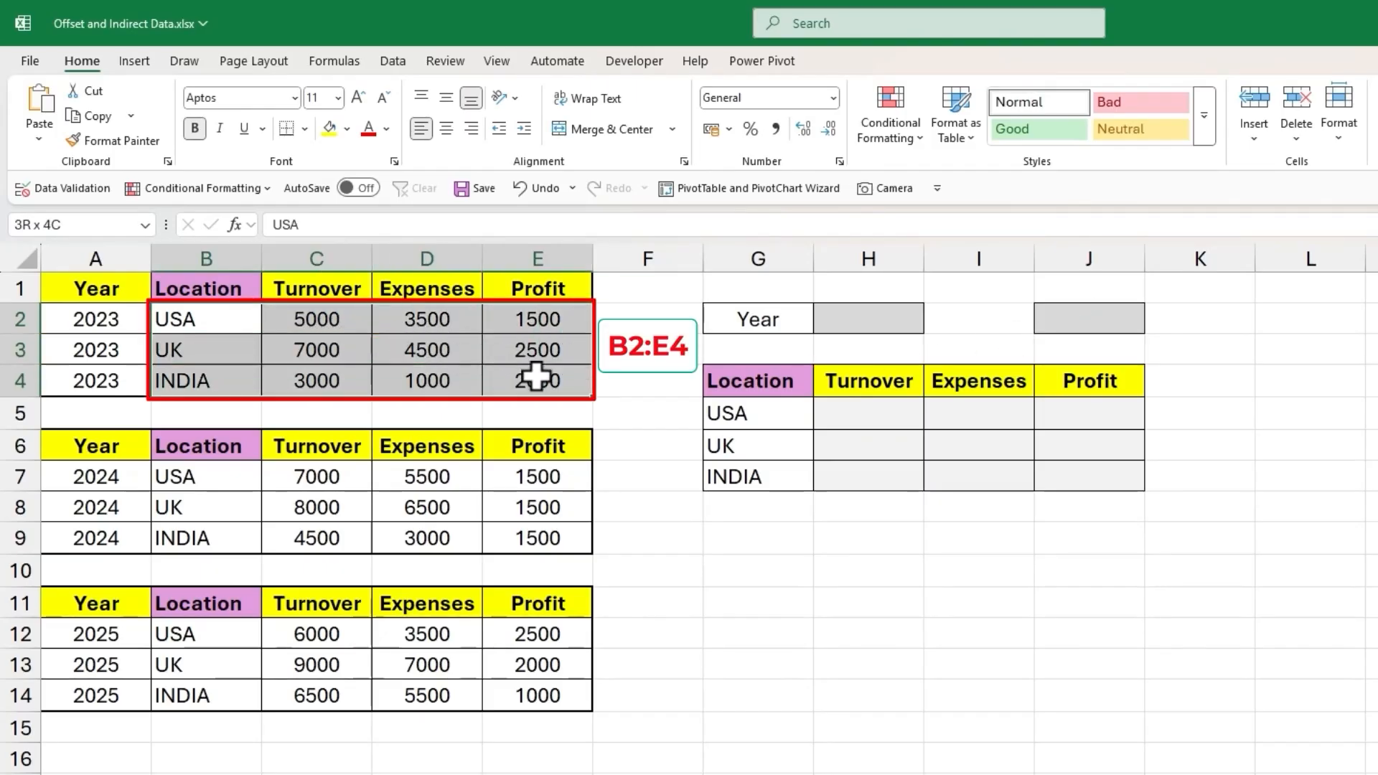
click(840, 330)
click(932, 324)
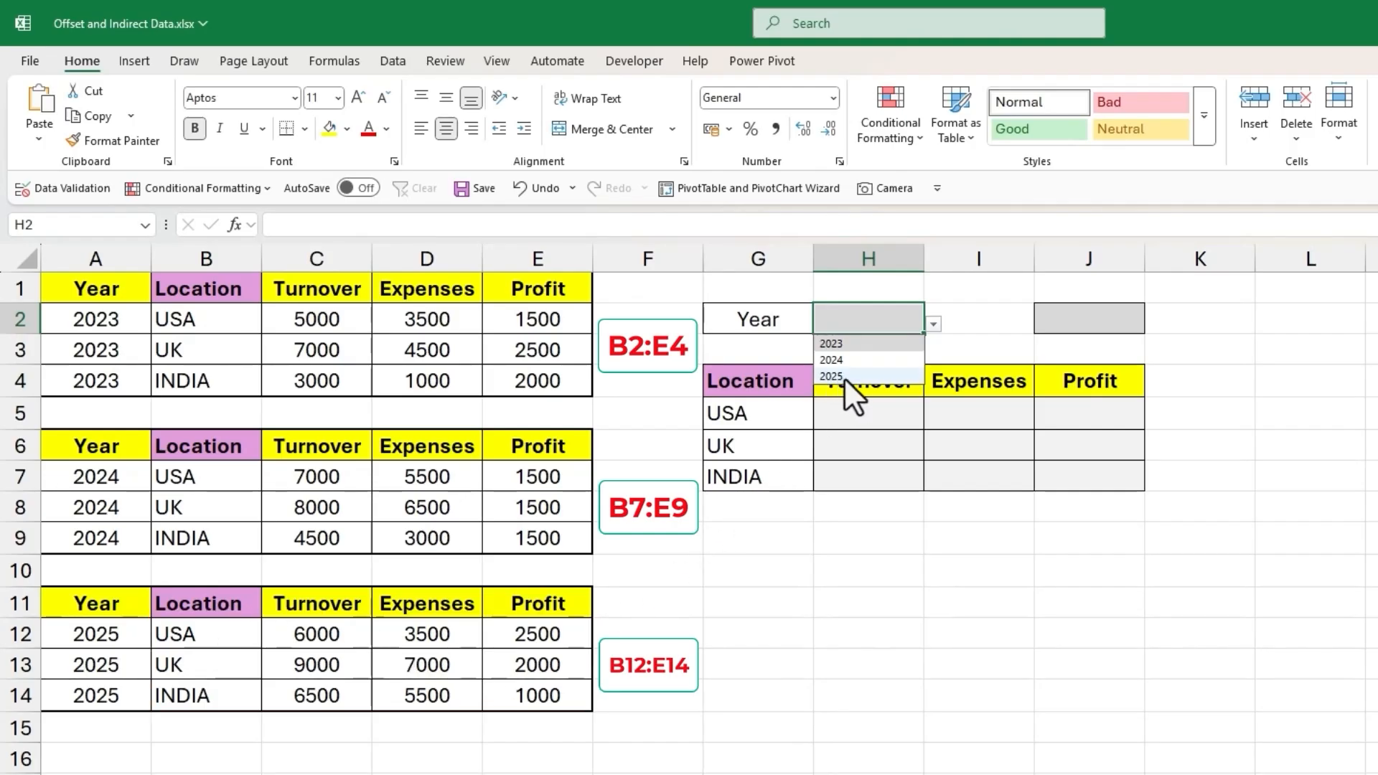
click(966, 346)
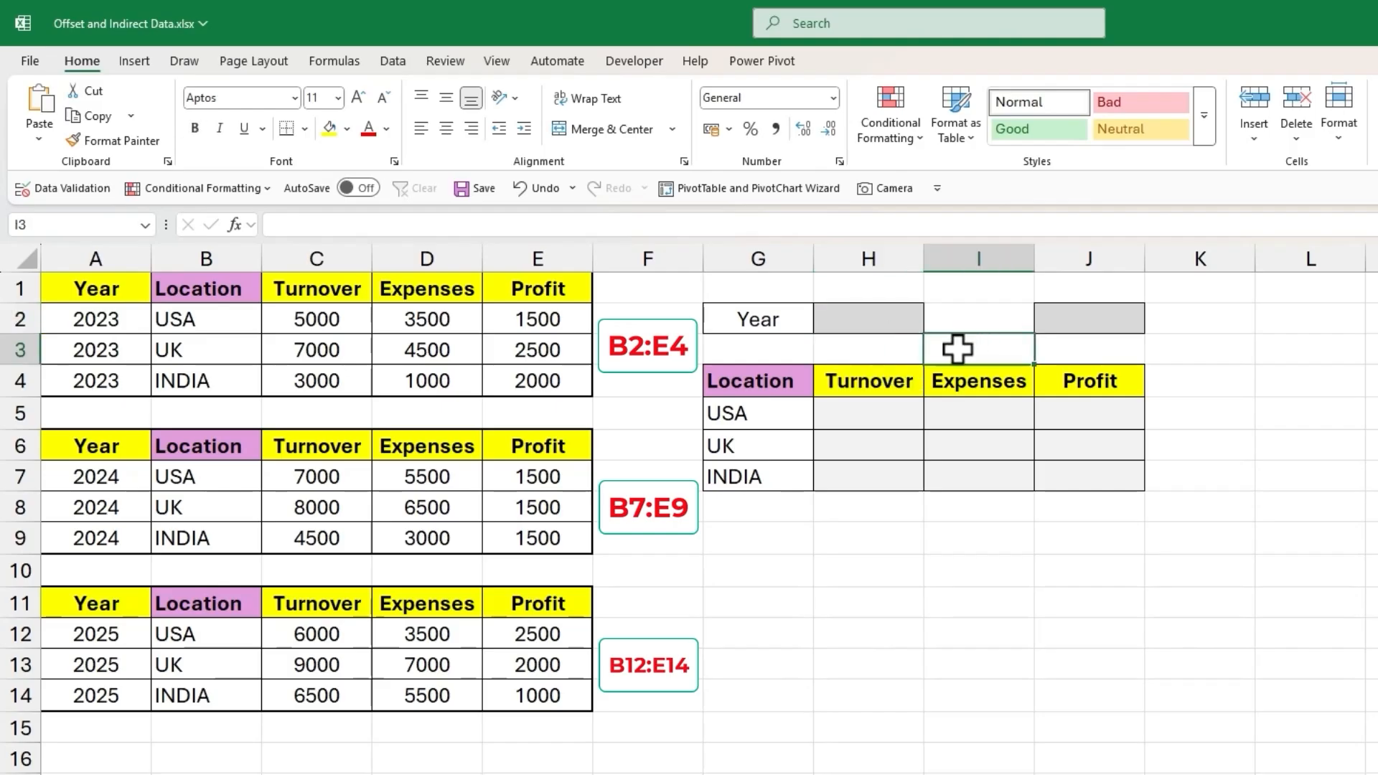
click(853, 411)
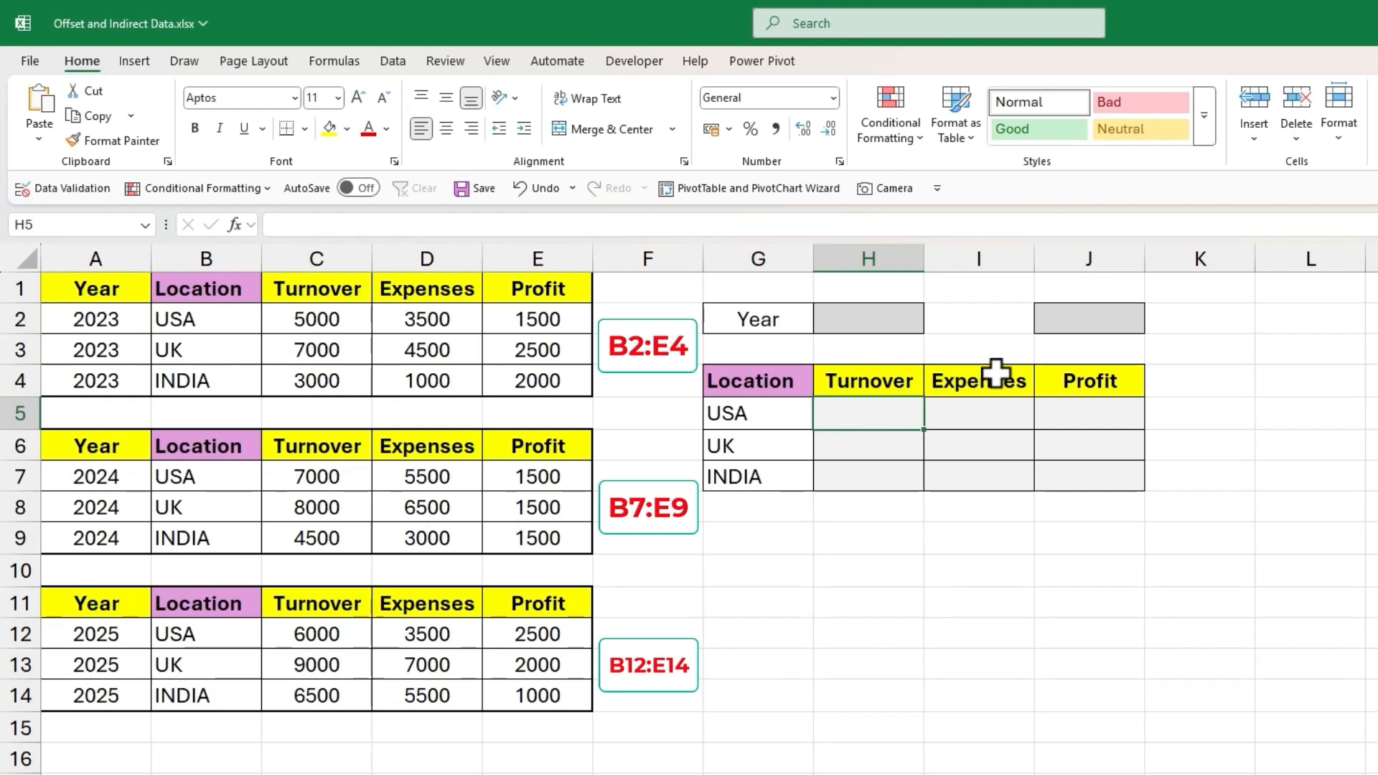
Step: Begin an IF formula in J2 that returns the text "B2:E4" when H2 equals 2023
click(1062, 319)
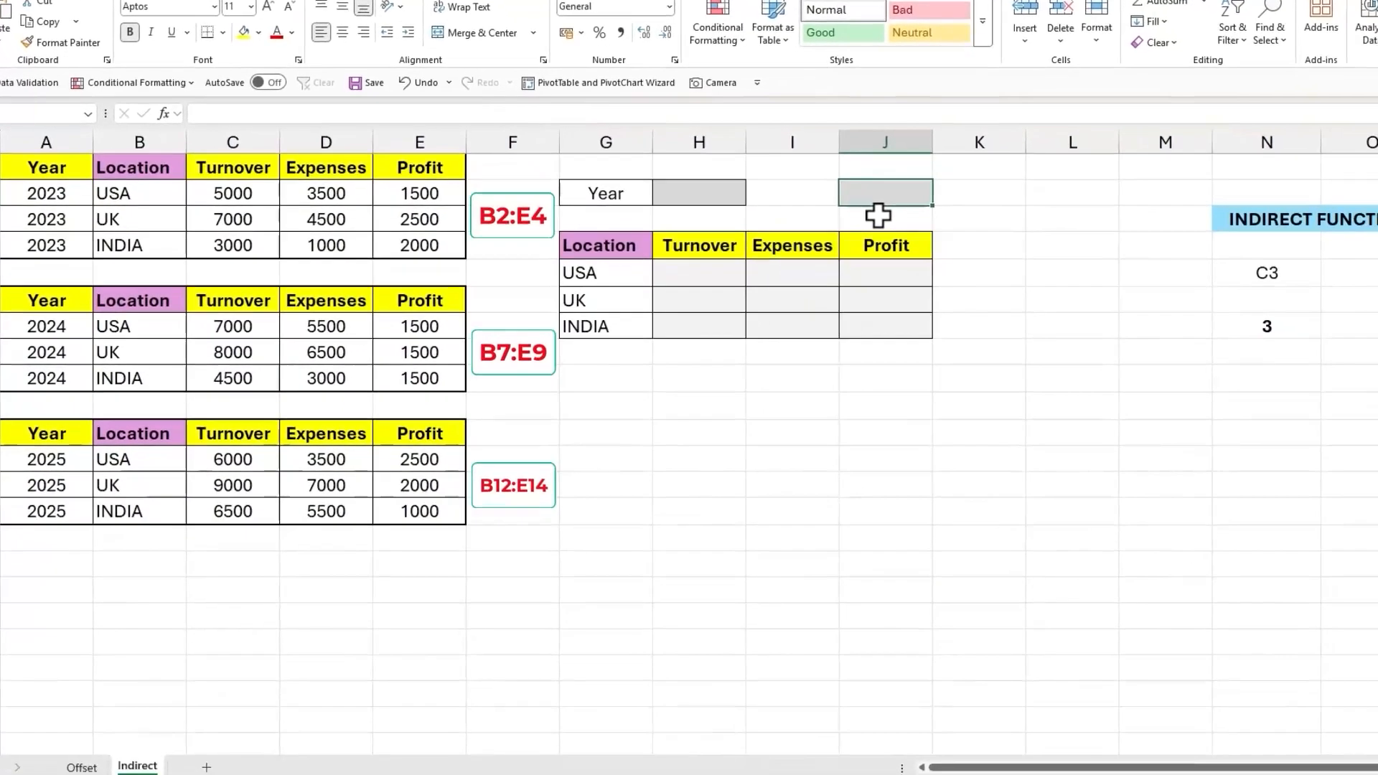
text(=IF()
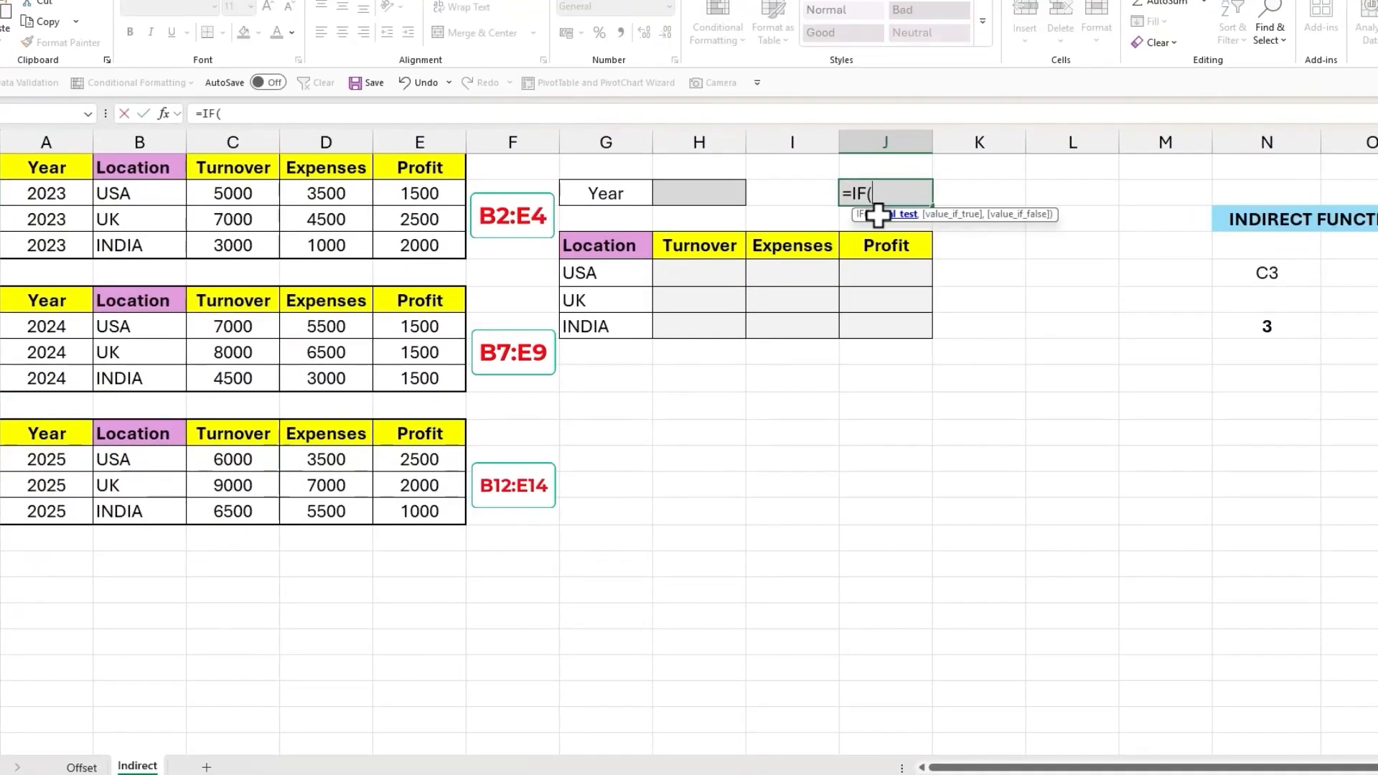
click(727, 192)
text(=202)
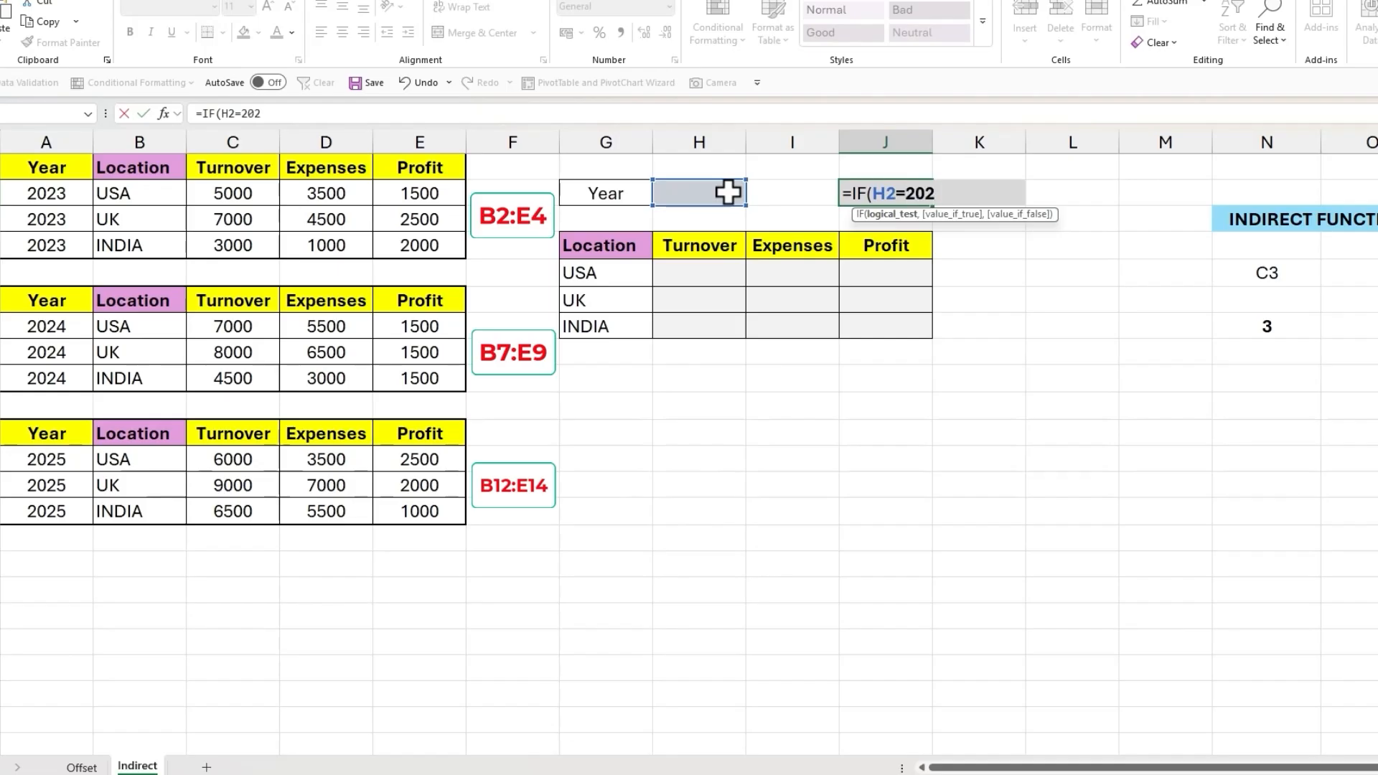
text(3,)
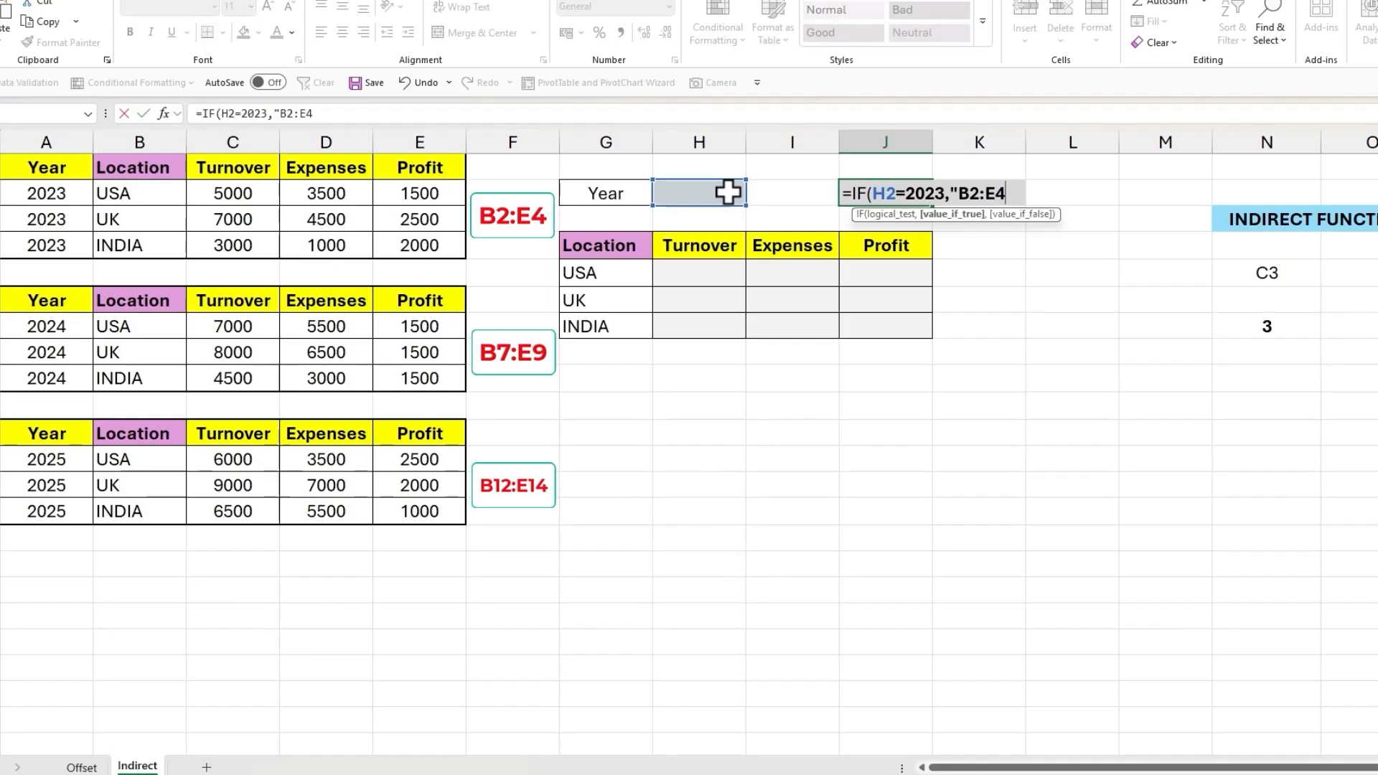
text("B2:E4")
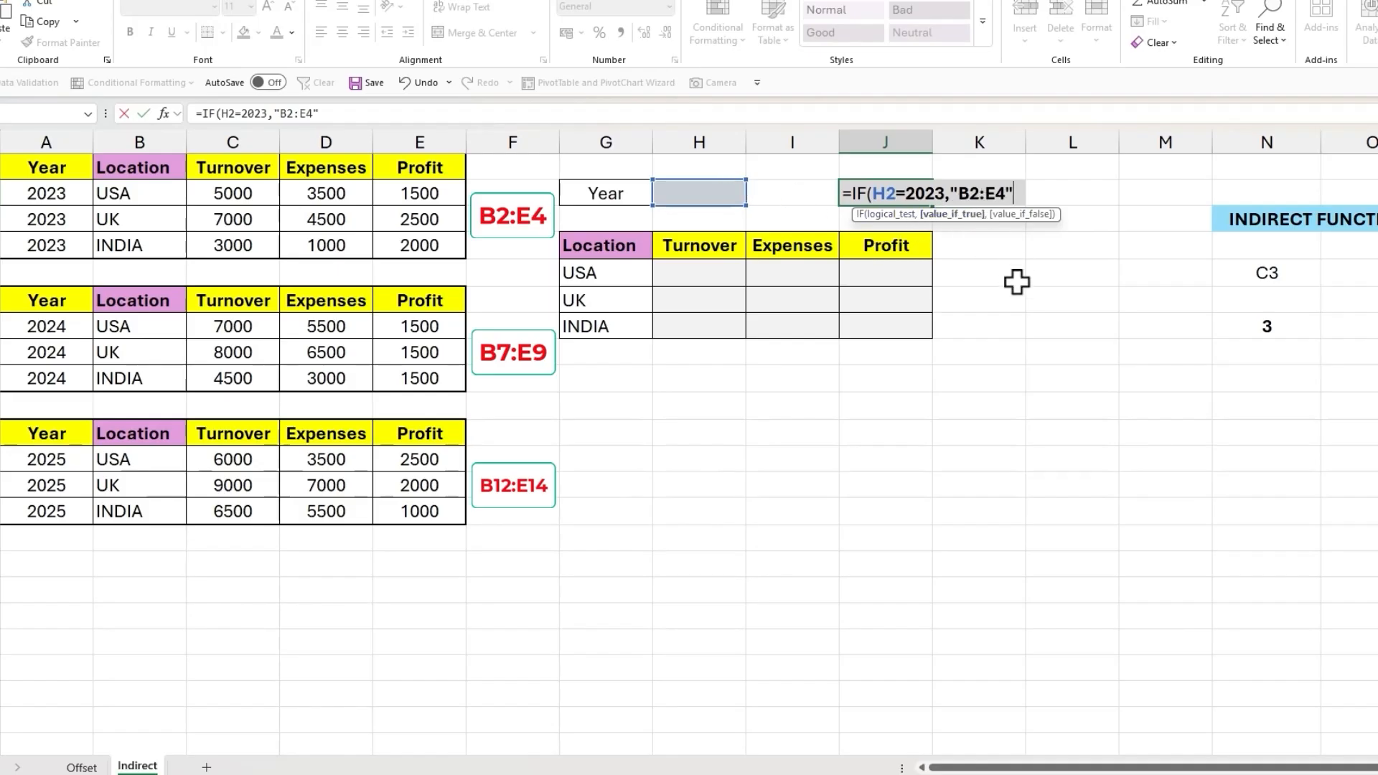
text(,)
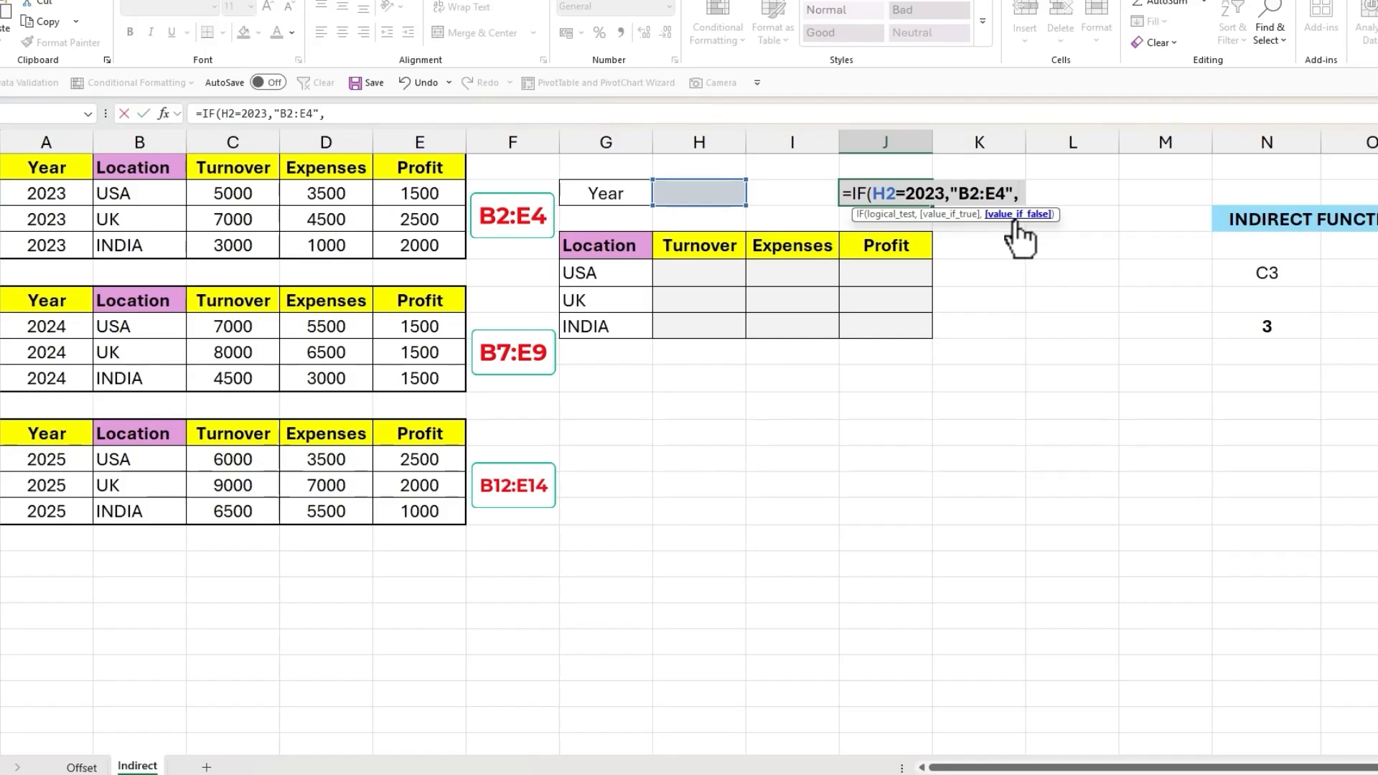
Step: Nest a second IF in J2's formula that returns the text "B7:E9" when H2 equals 2024
text(IF()
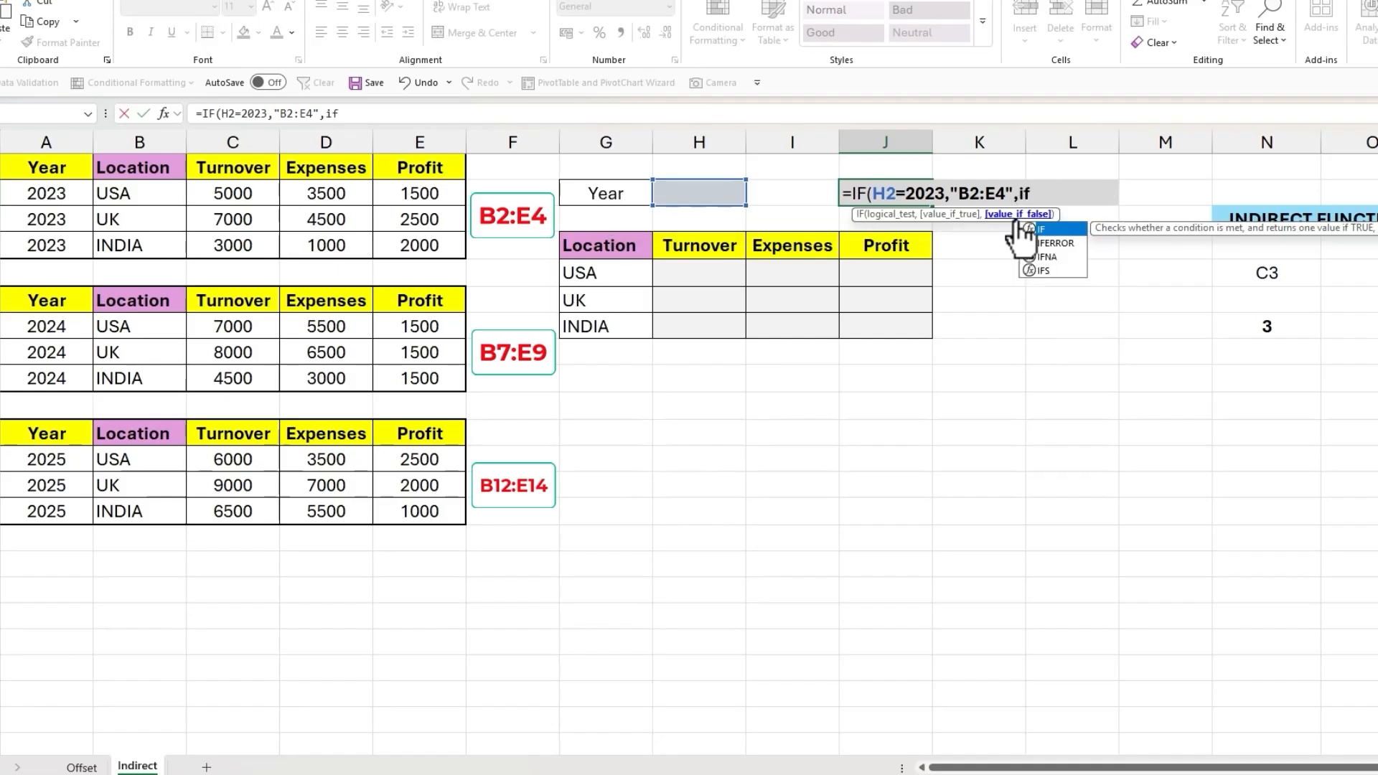
click(682, 194)
text(=)
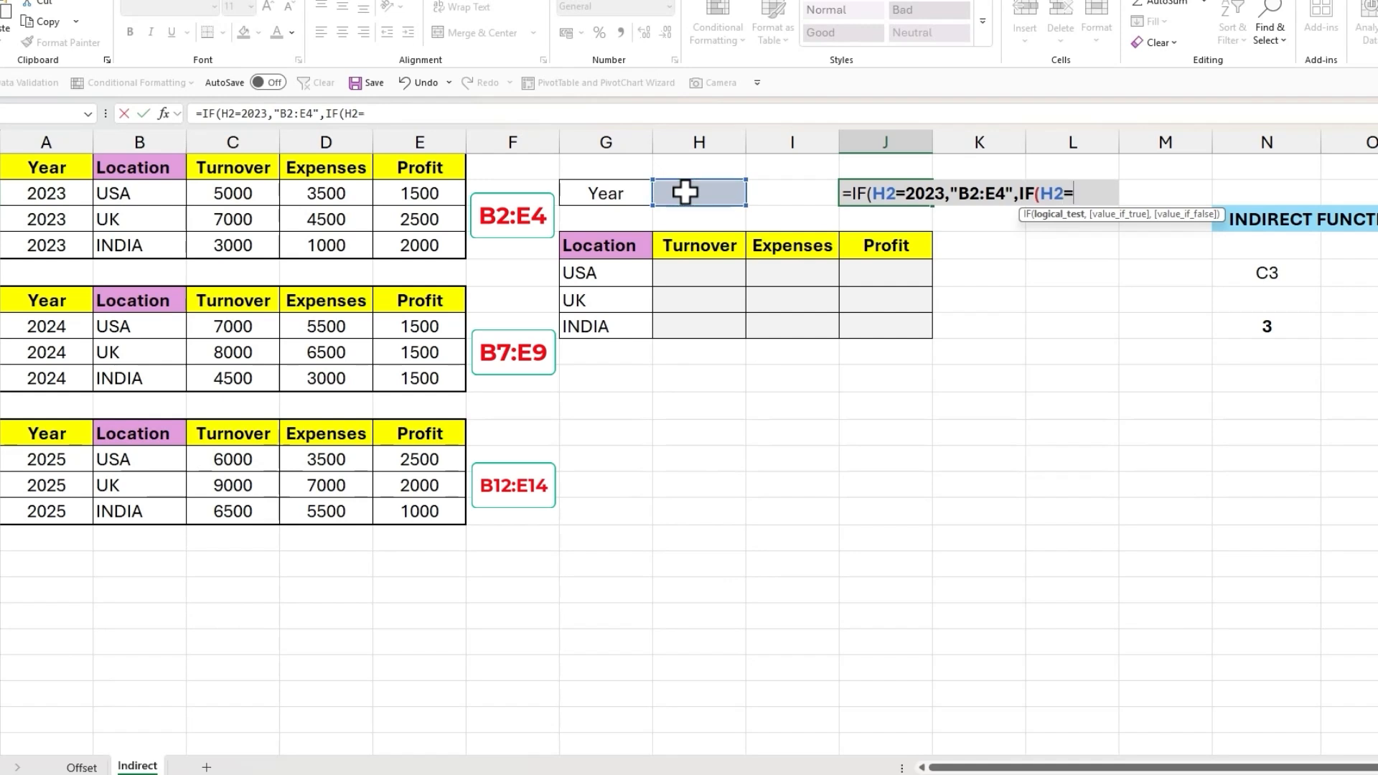
text(2024,"B7:E)
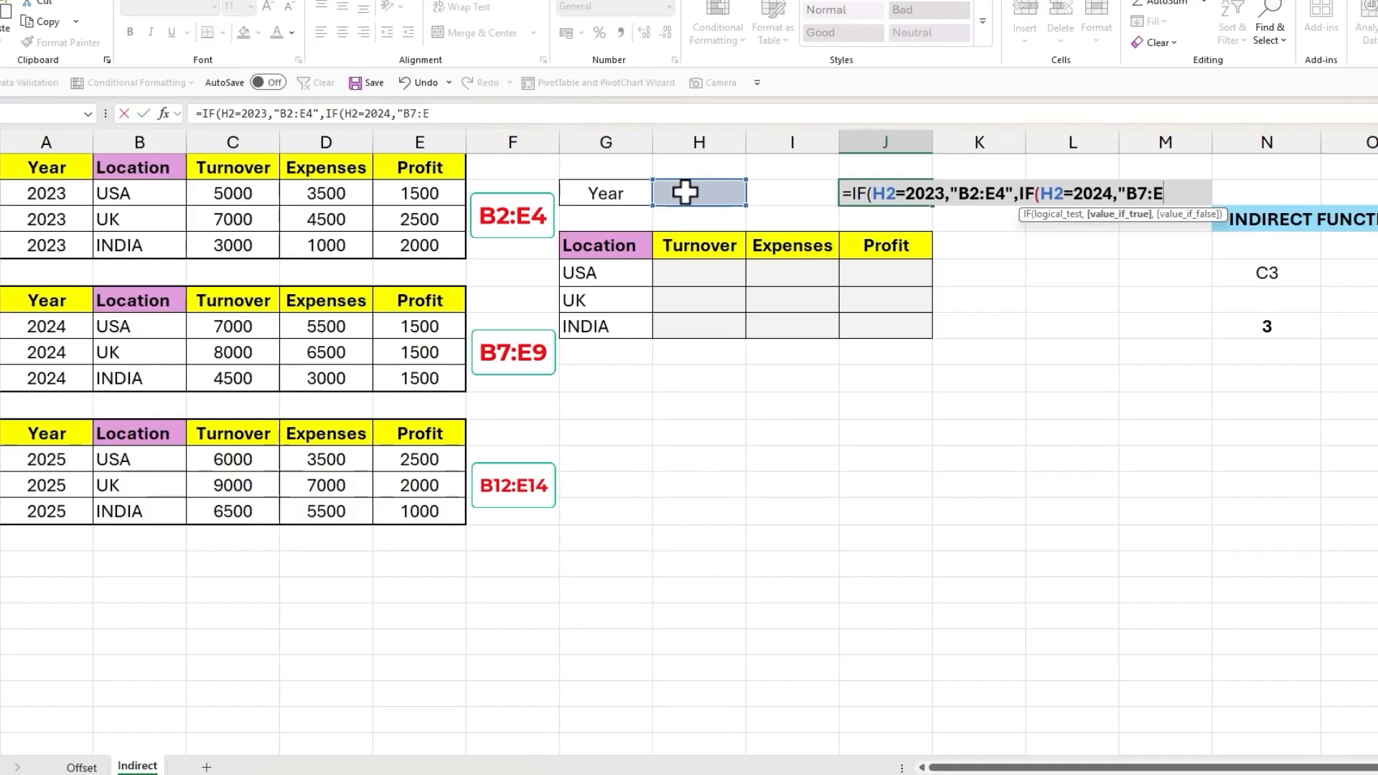
text(9",)
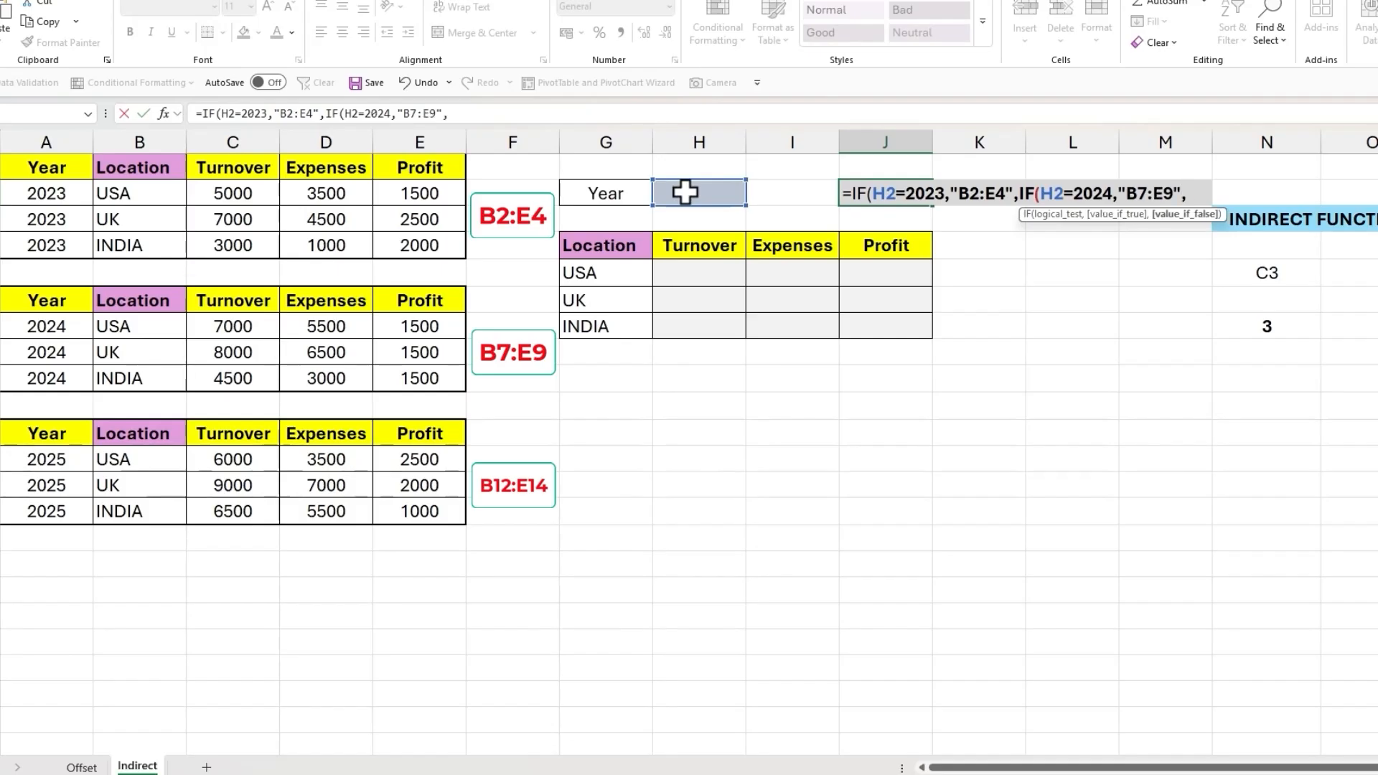
Step: Complete J2's formula with a third nested IF returning "B12:E14" when H2 equals 2025, otherwise an empty string
text(if)
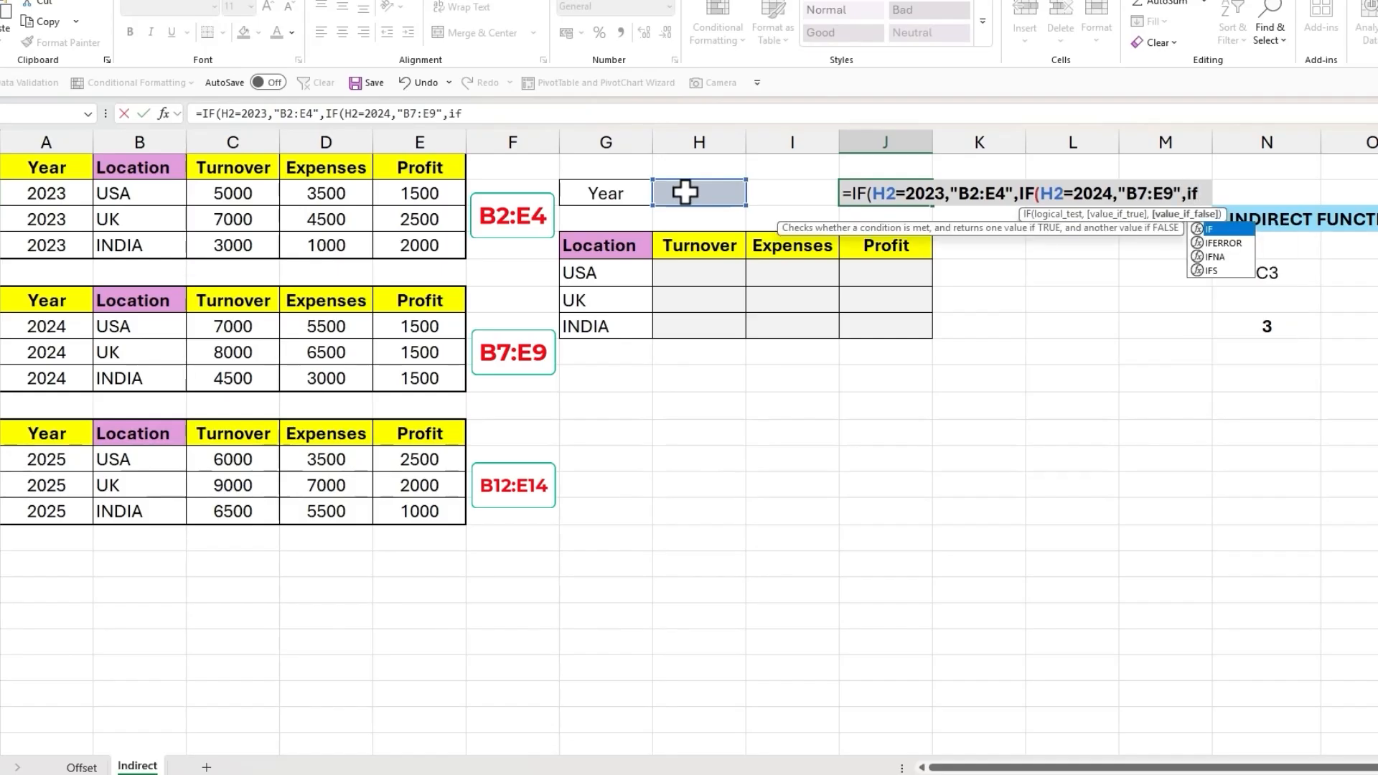
key(Tab)
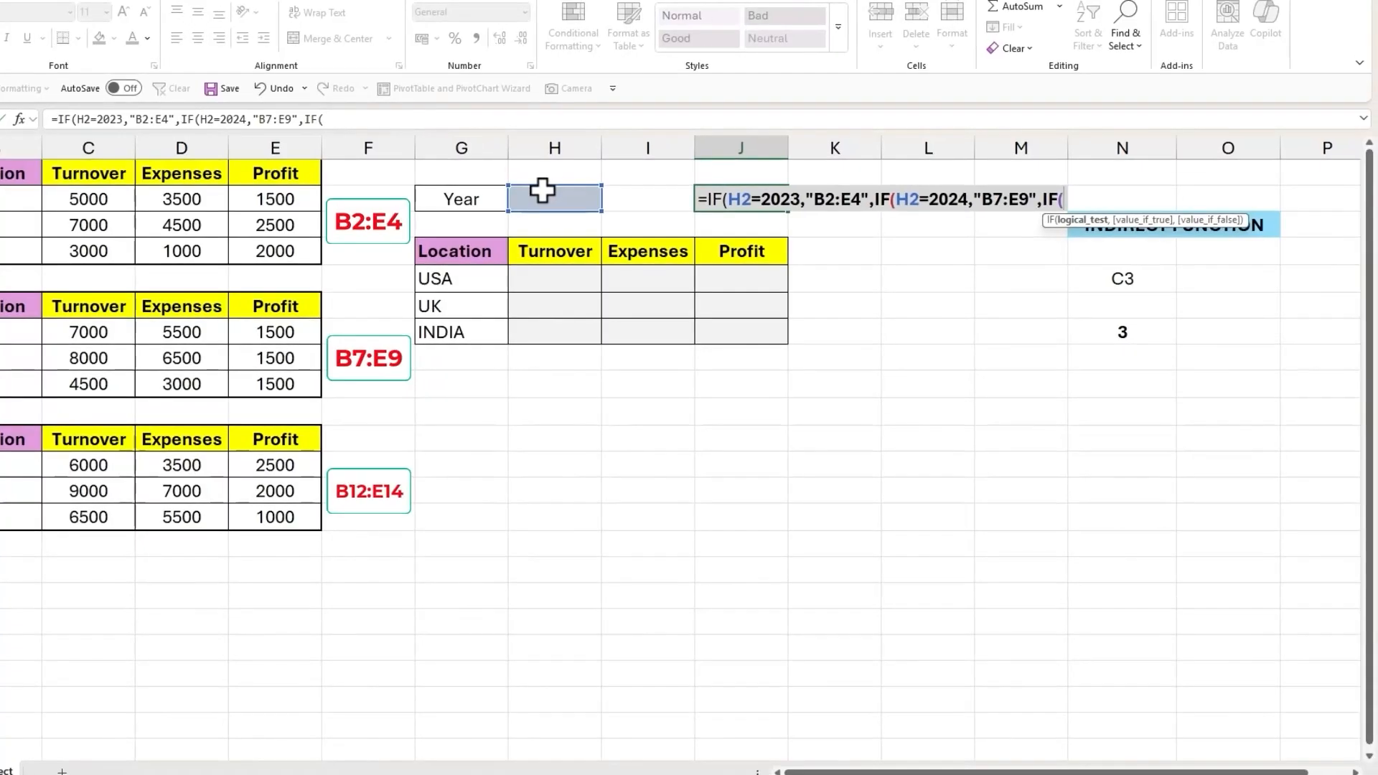
click(542, 190)
text(=2)
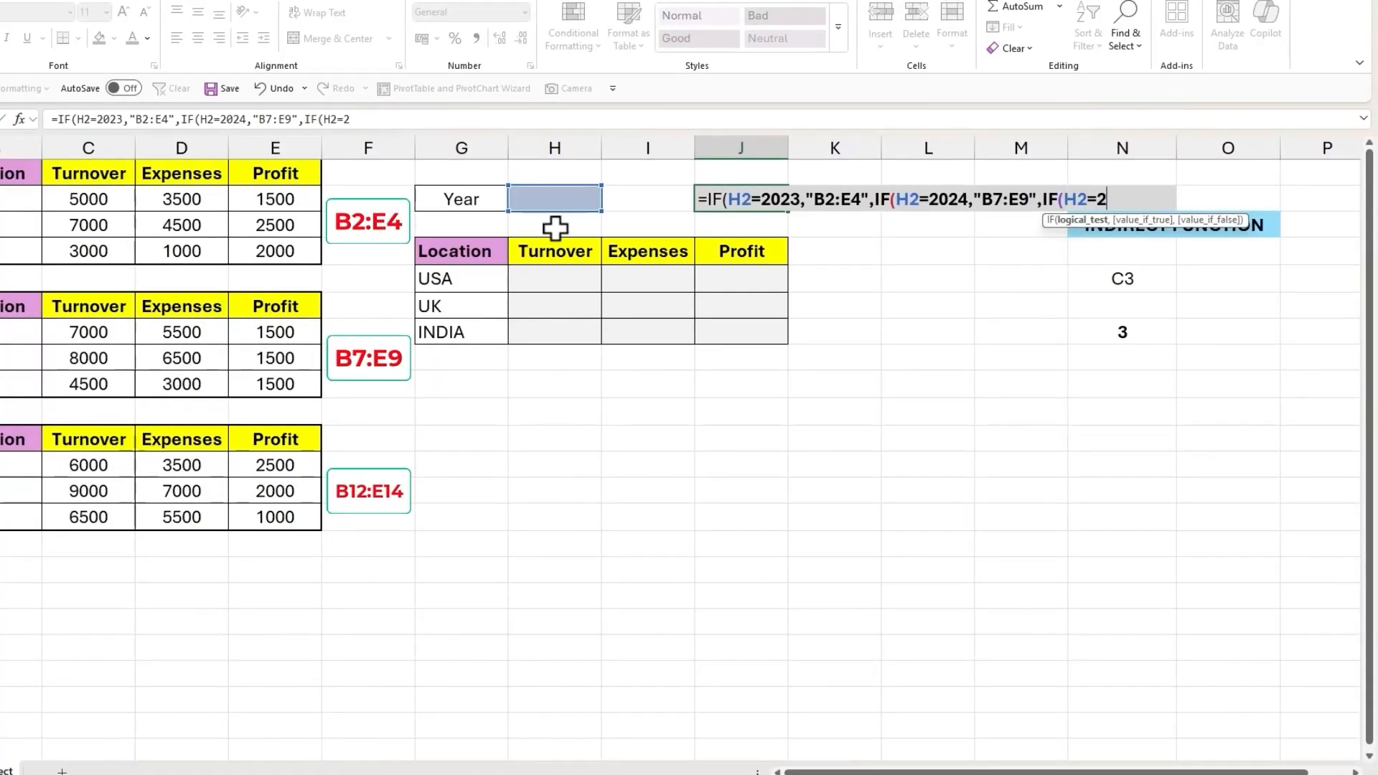
text(025,)
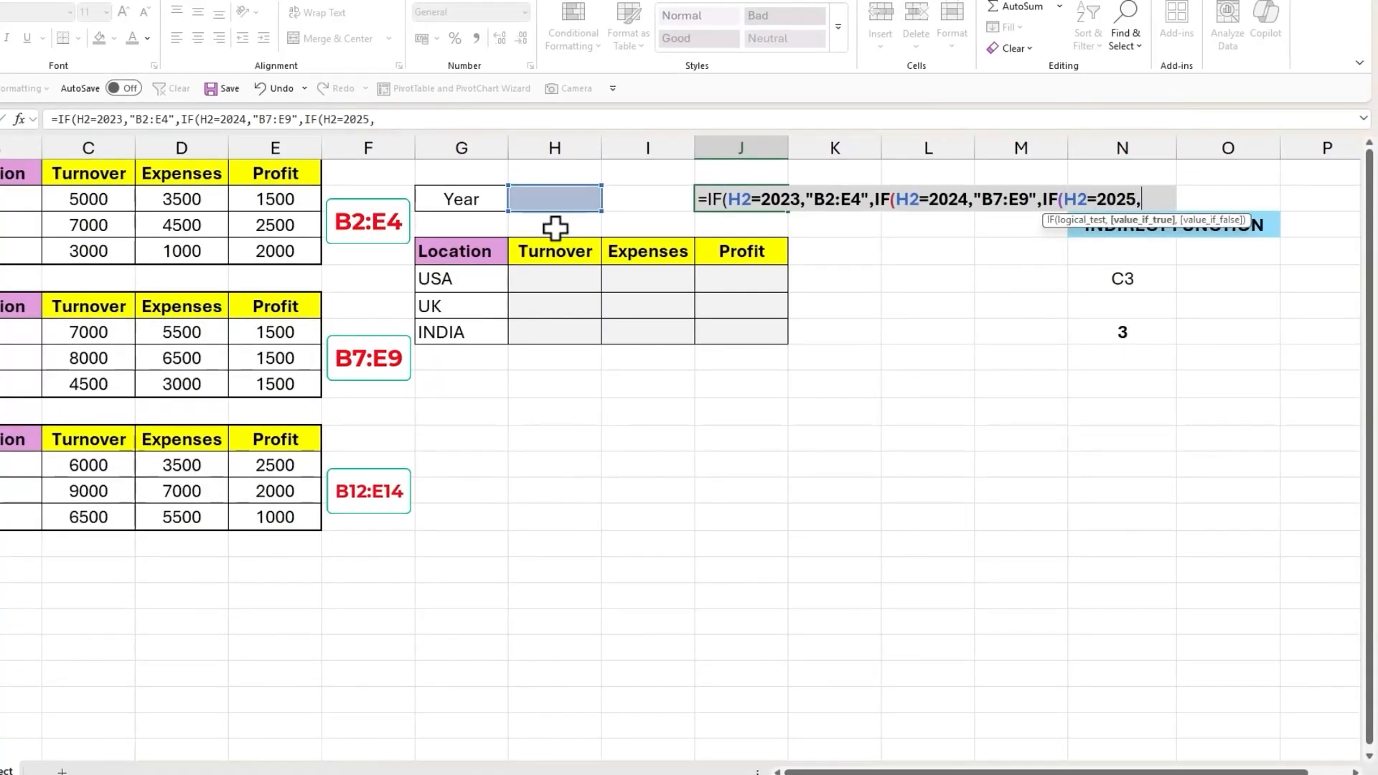
text("B12)
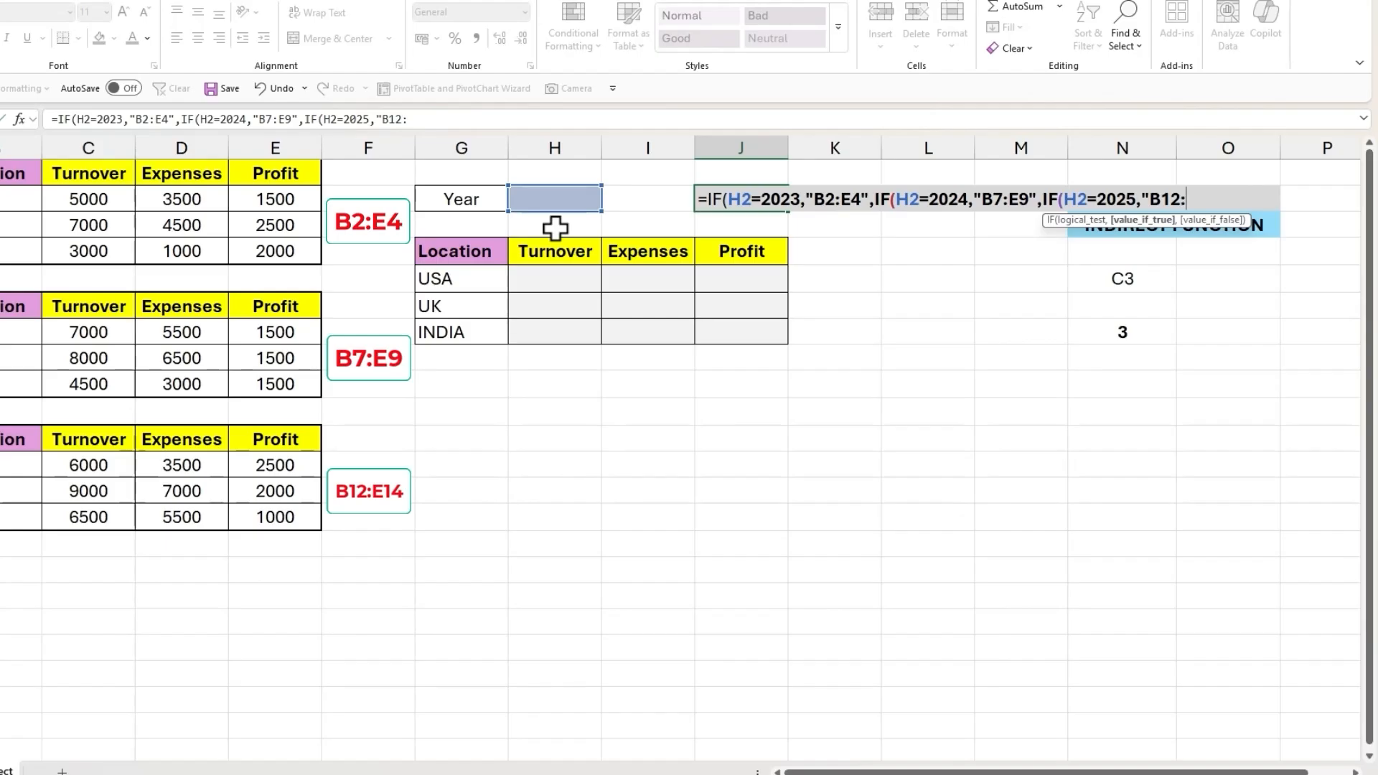
text(:E14",)
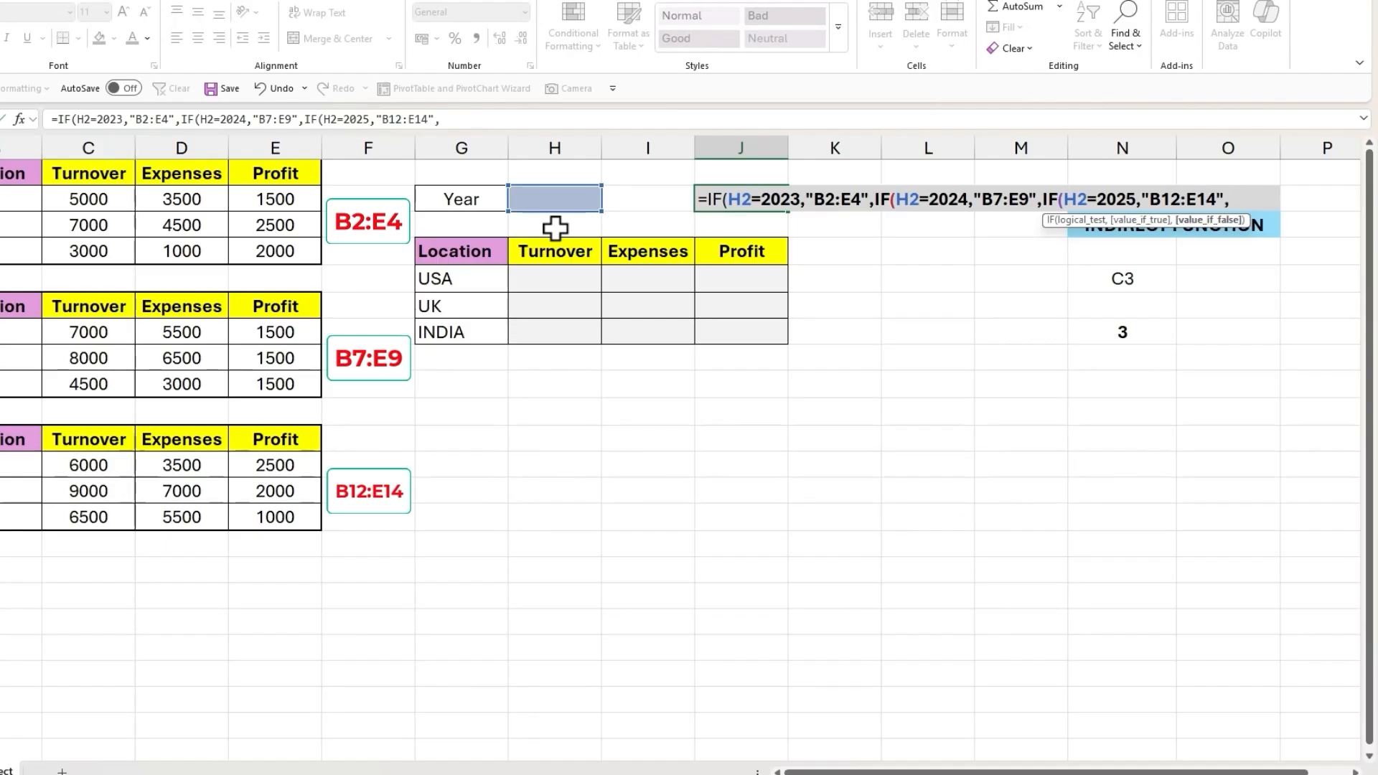
text("")))
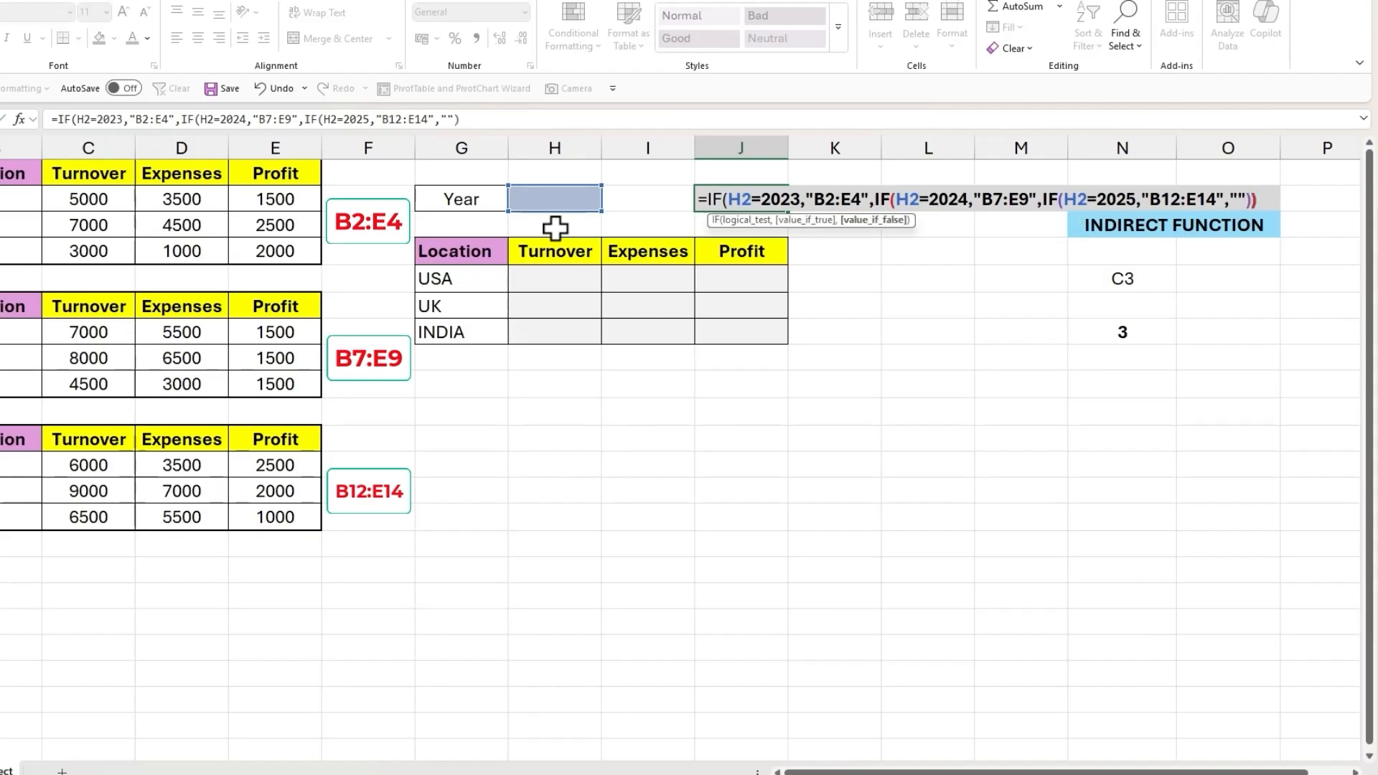
key(Return)
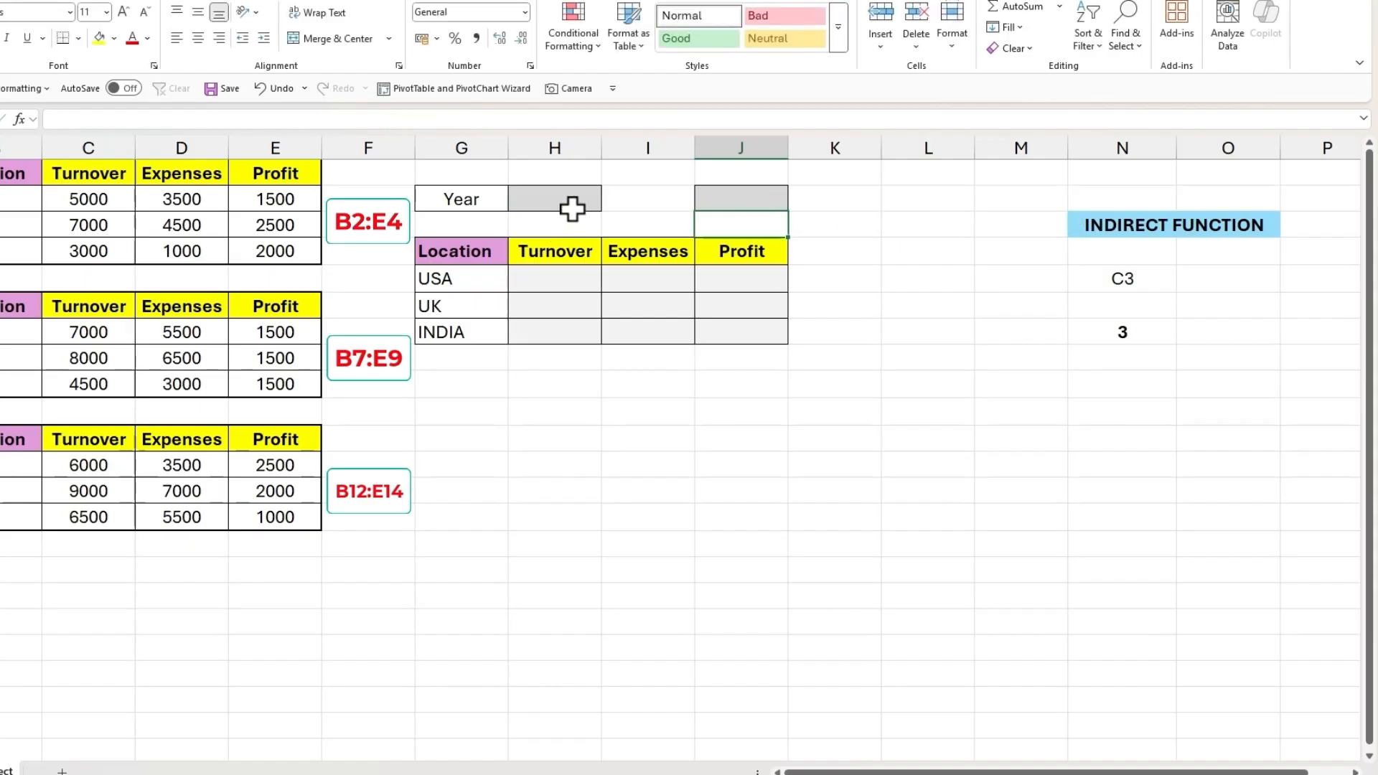
Step: Test J2's range reference by choosing 2024, 2025 and finally 2023 as the year in H2
click(572, 203)
click(607, 202)
click(564, 231)
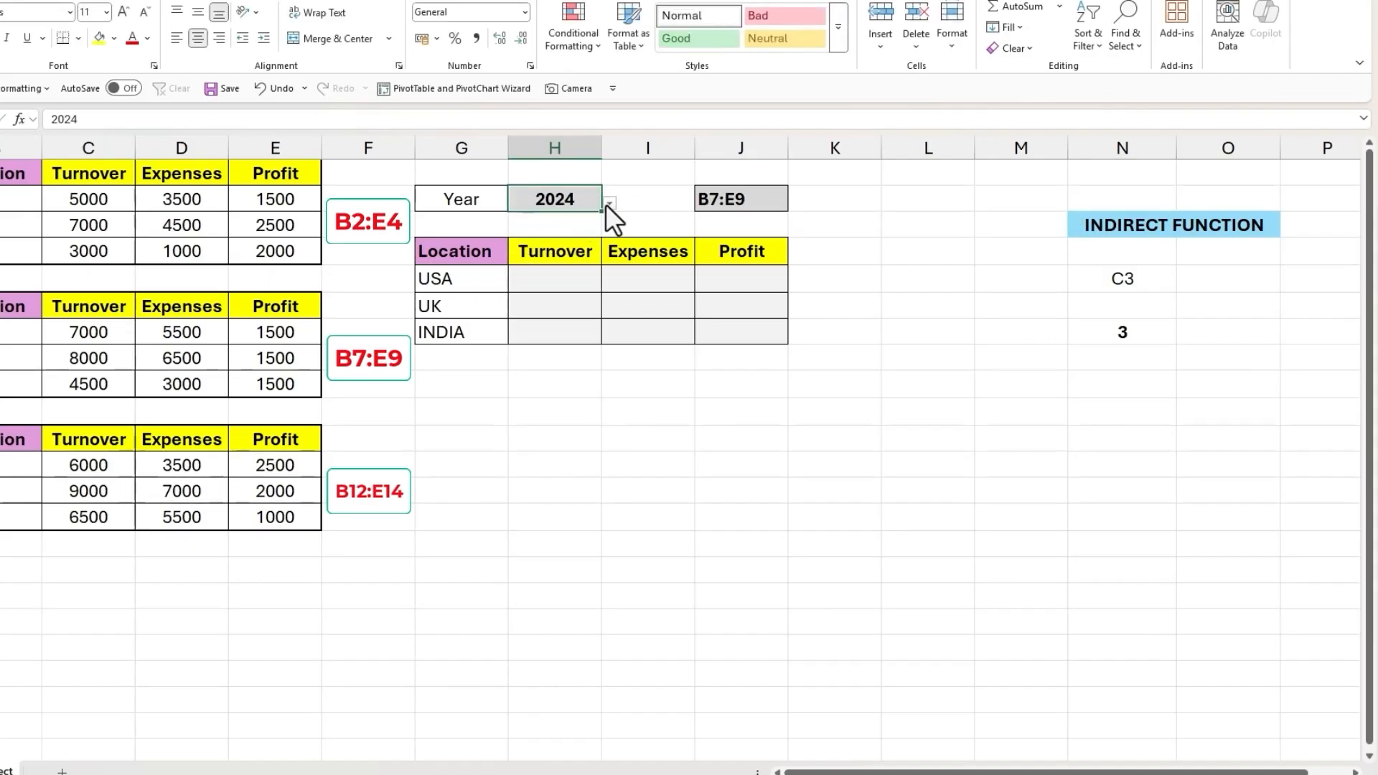
click(607, 204)
click(536, 247)
click(609, 204)
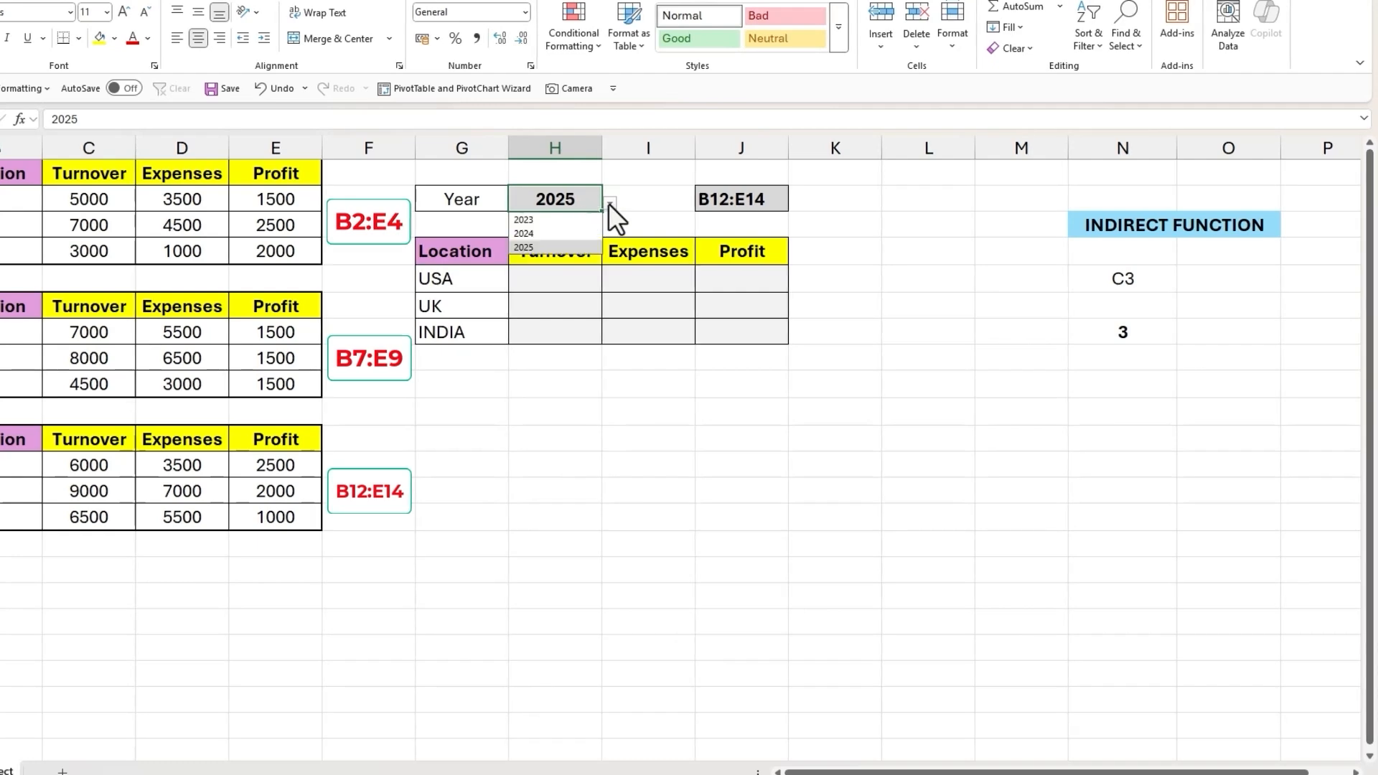
click(564, 215)
Step: Begin a VLOOKUP in H5 with G5 as the lookup value and INDIRECT($J$2) as the table array
click(563, 285)
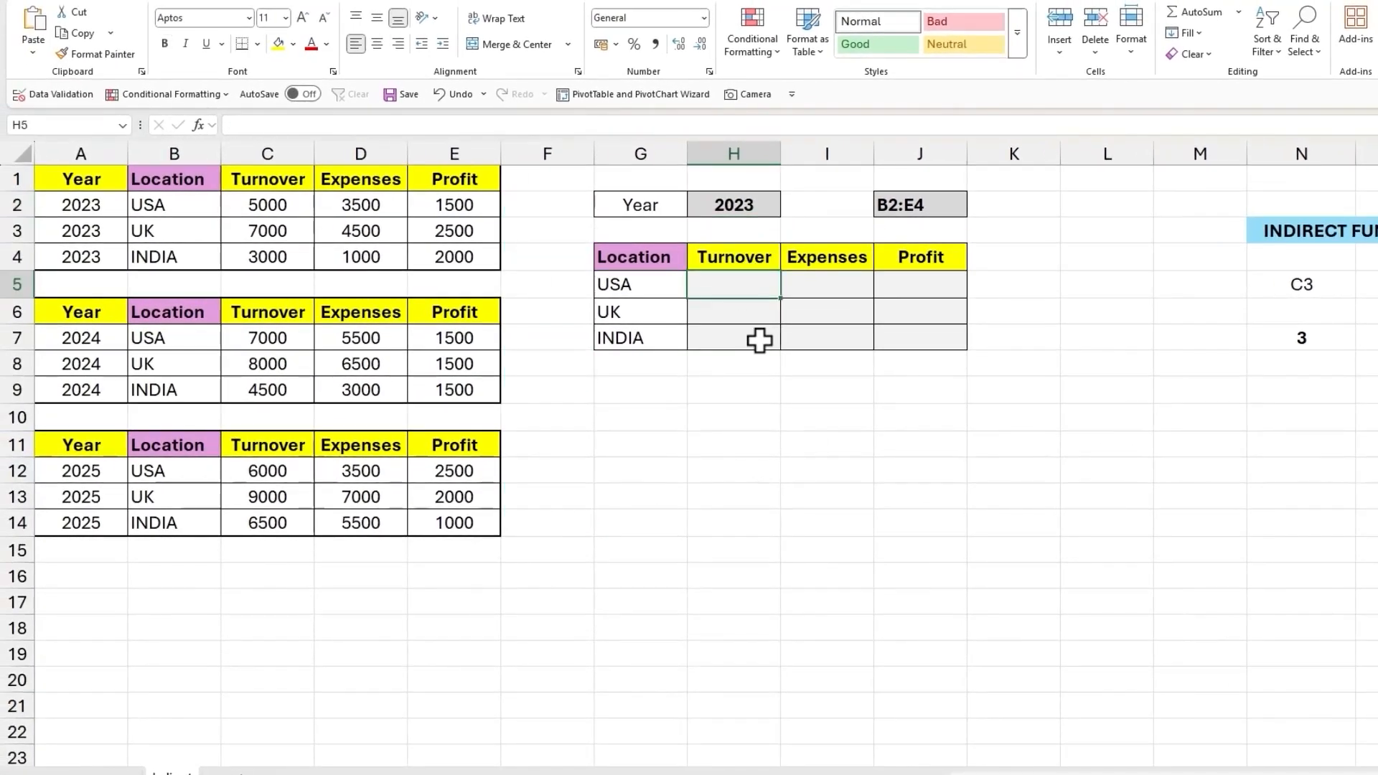
text(=vl)
key(Tab)
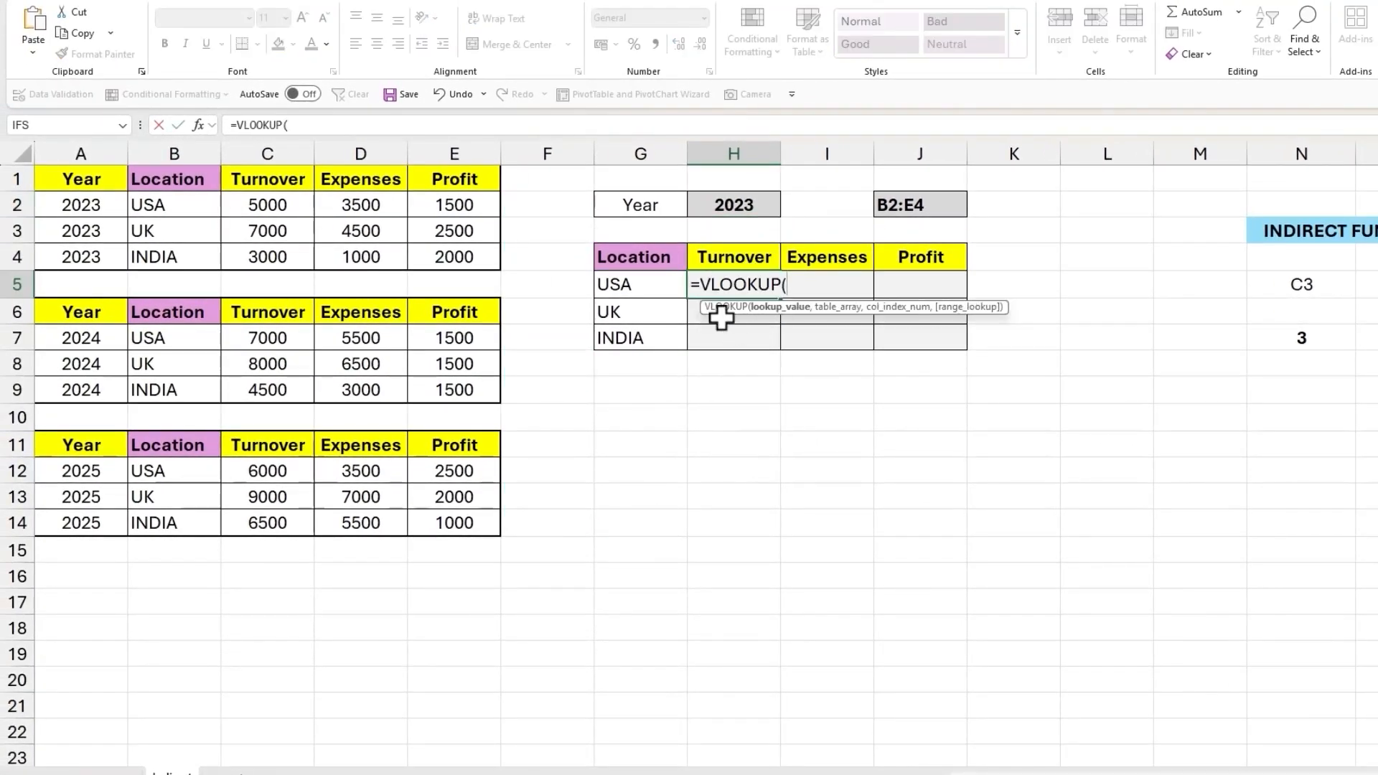
click(665, 284)
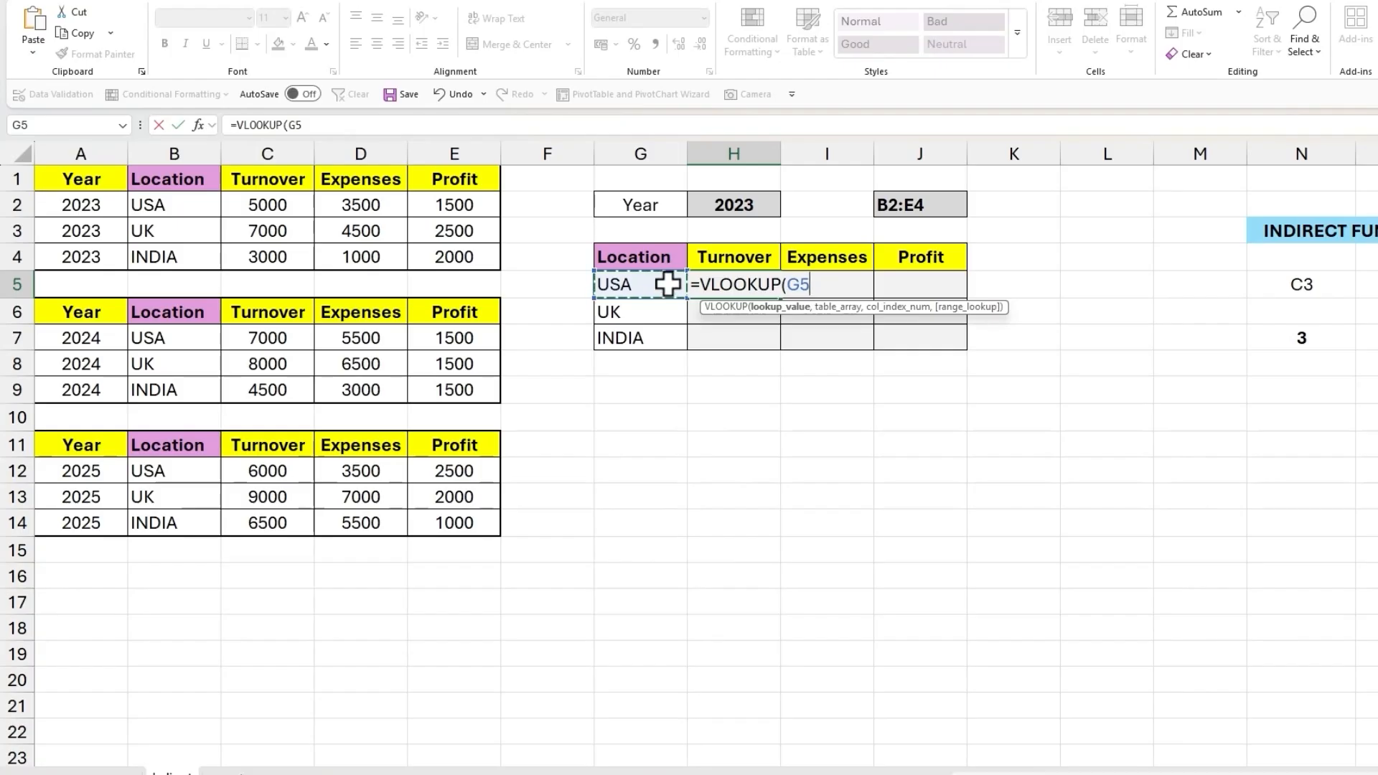
text(,indi)
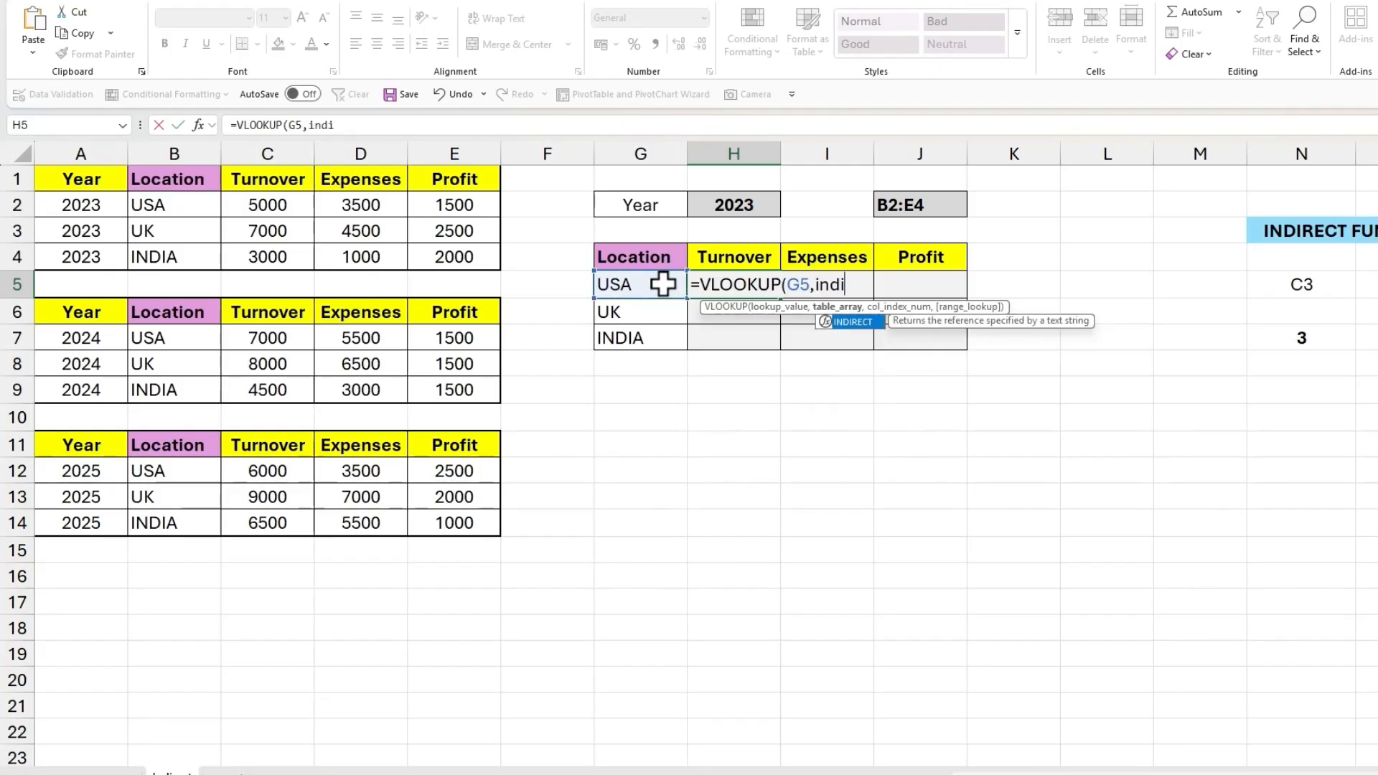
key(Tab)
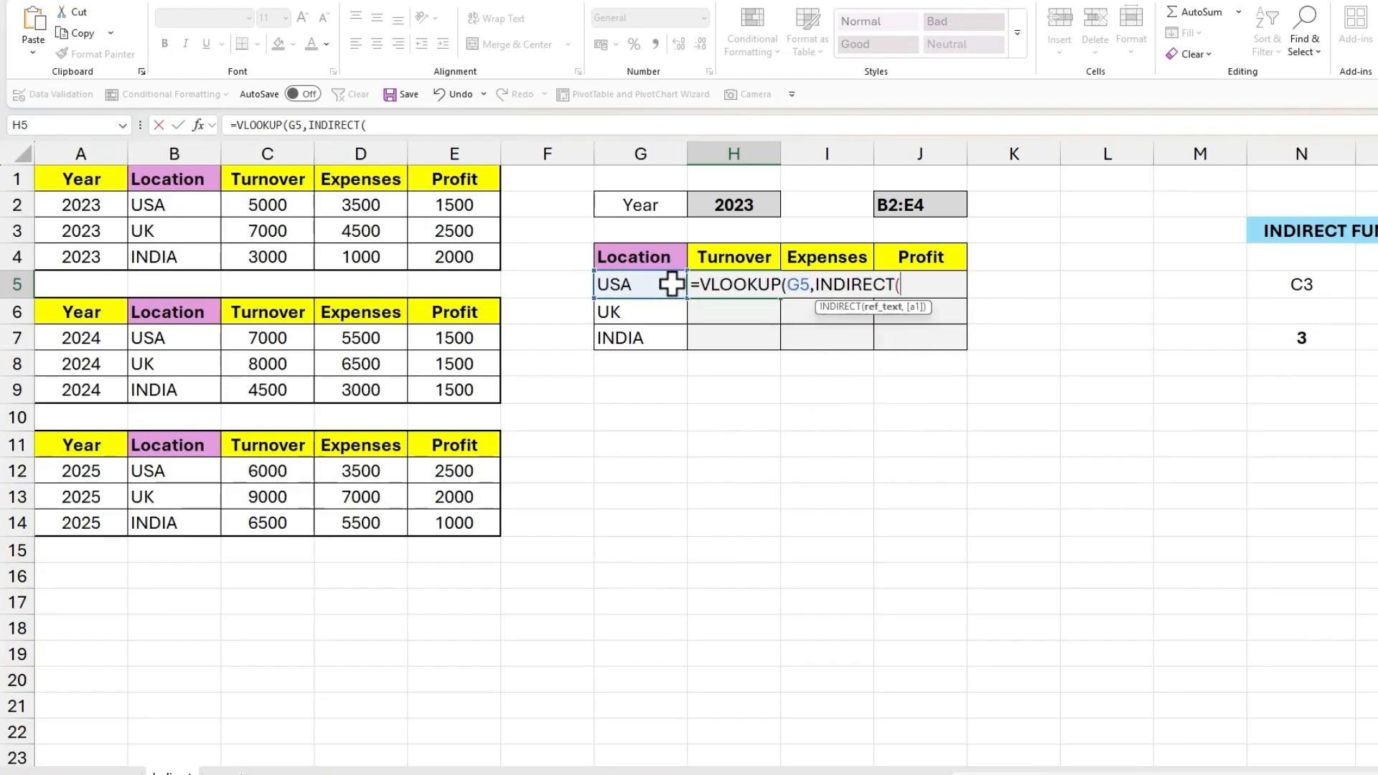
click(913, 206)
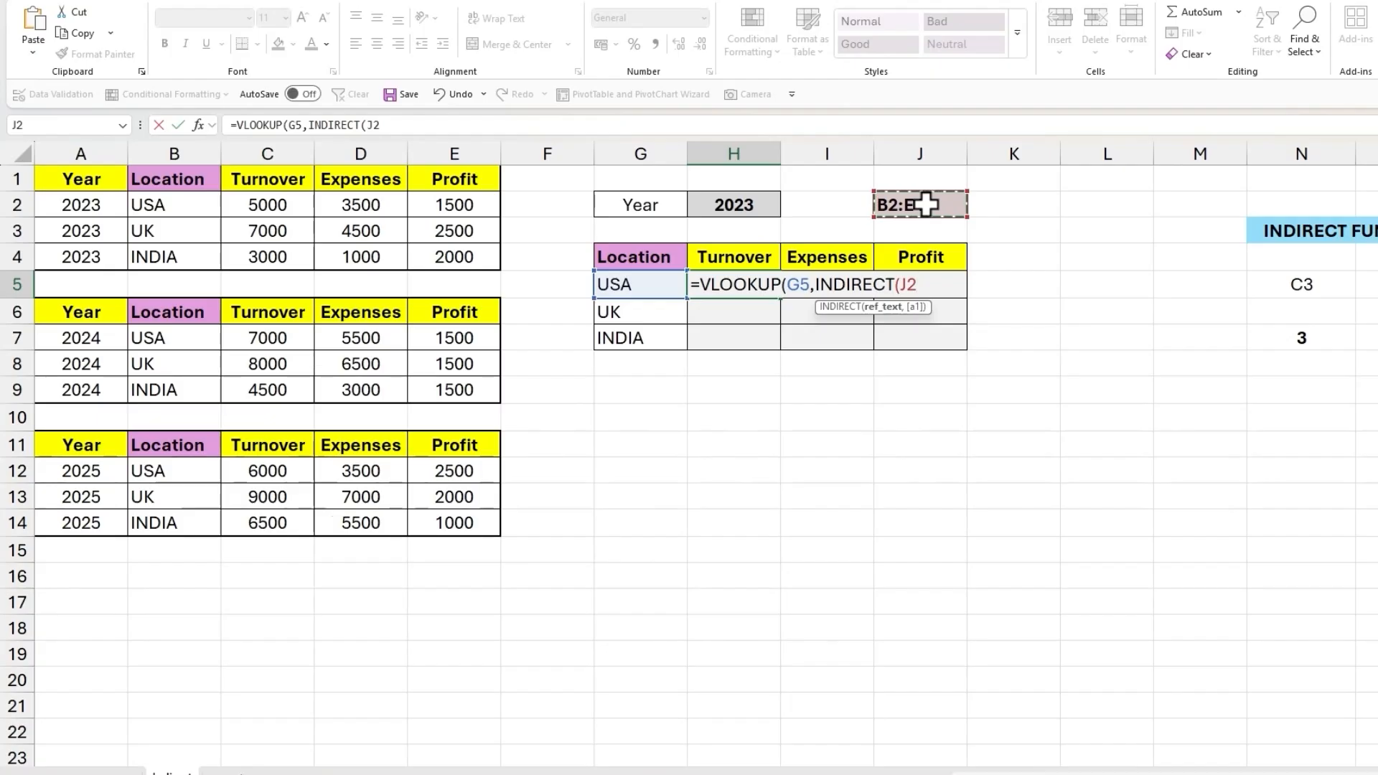
text())
key(F4)
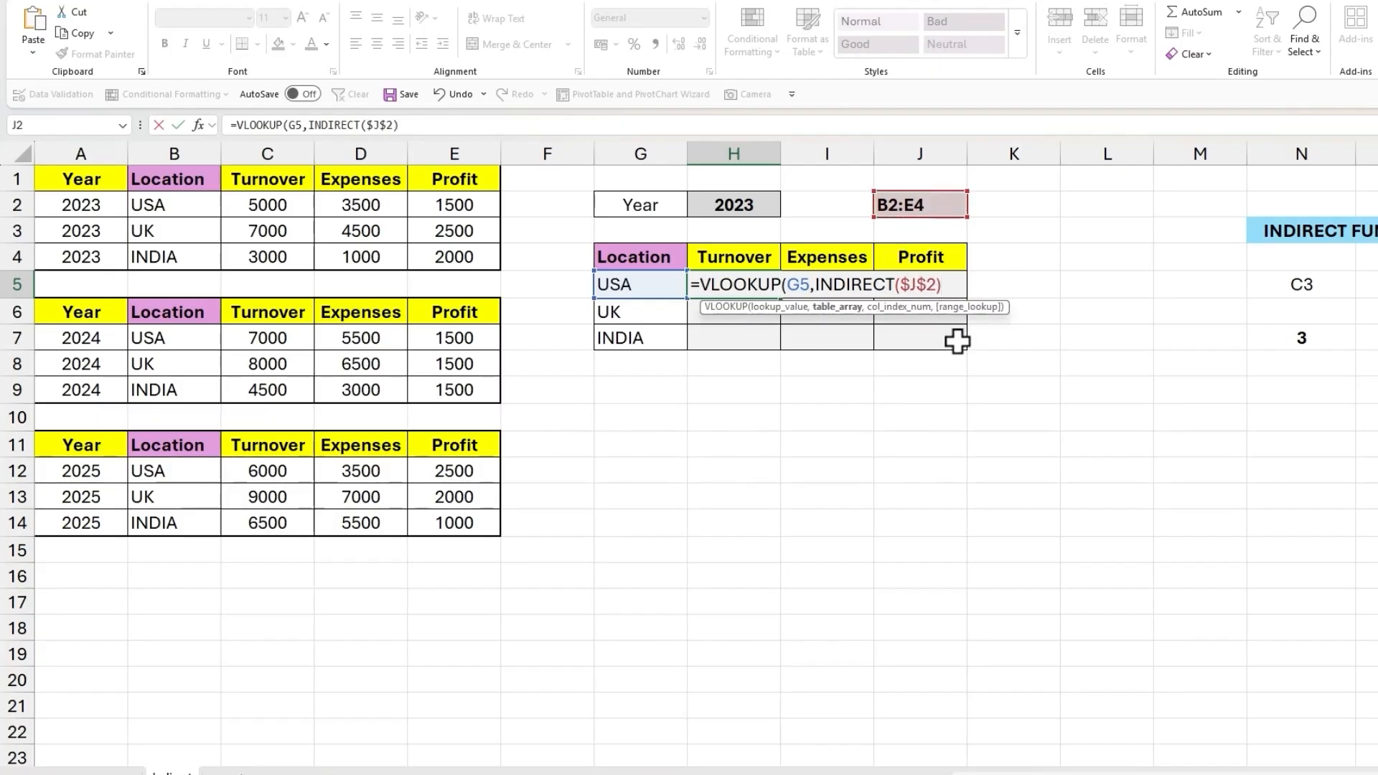
Step: Complete H5's VLOOKUP with the column index array {2,3,4} and an exact match (FALSE)
text(,)
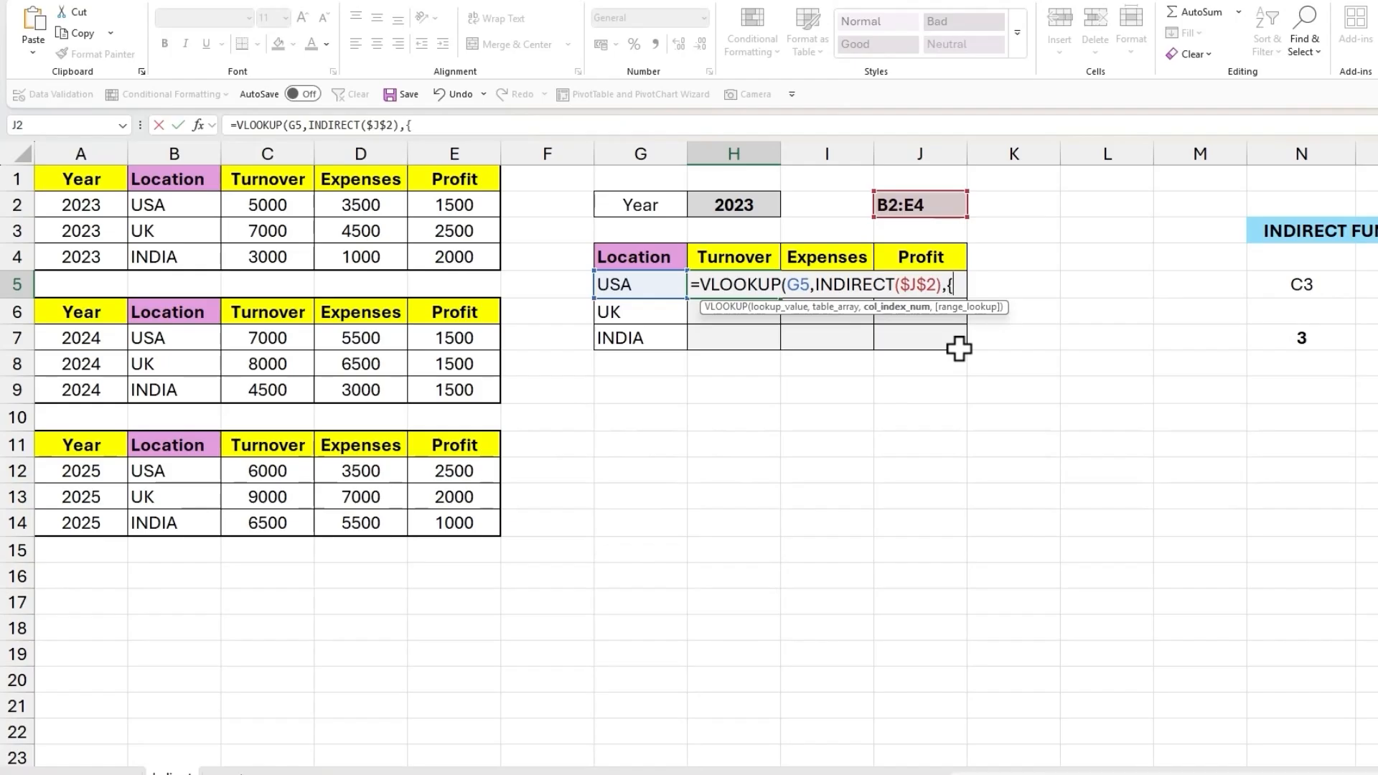
text({2,3,4)
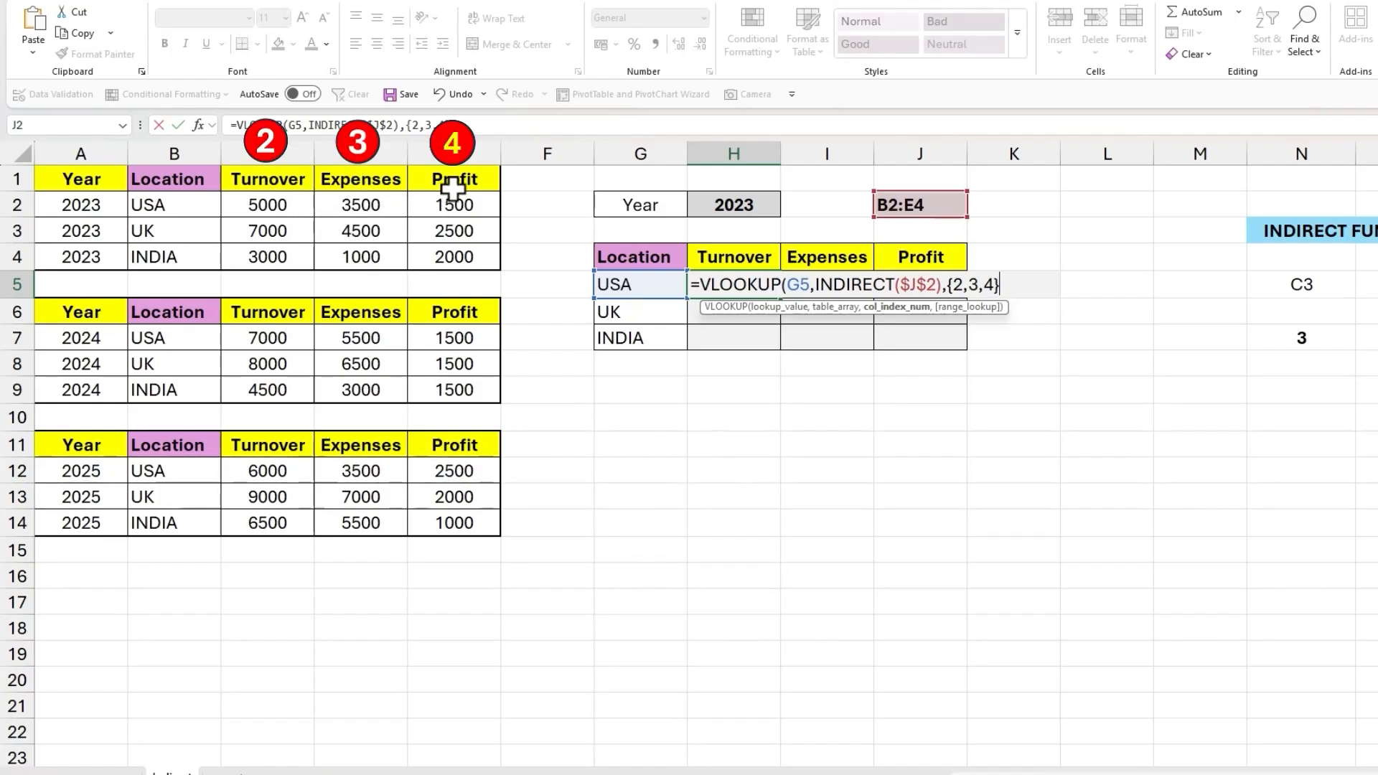
text(,)
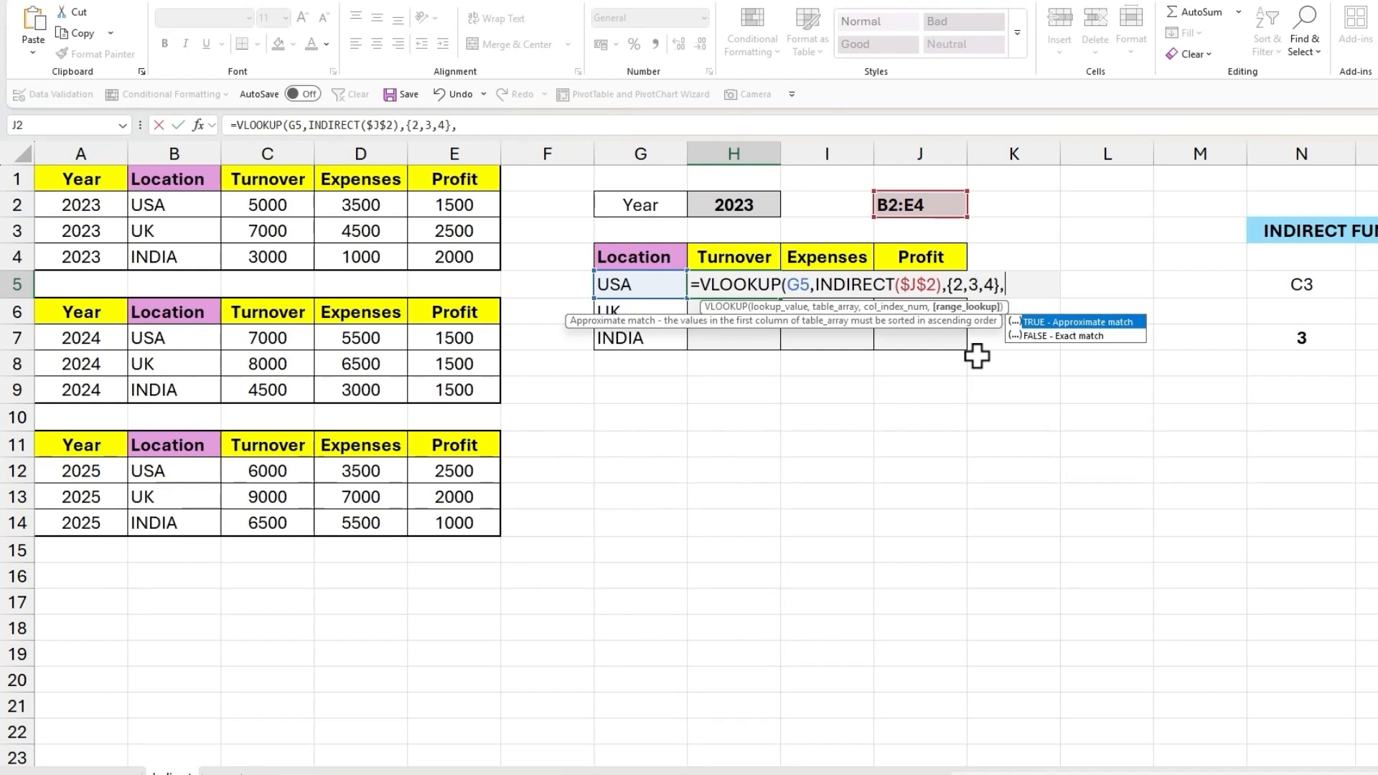
key(Down)
key(Tab)
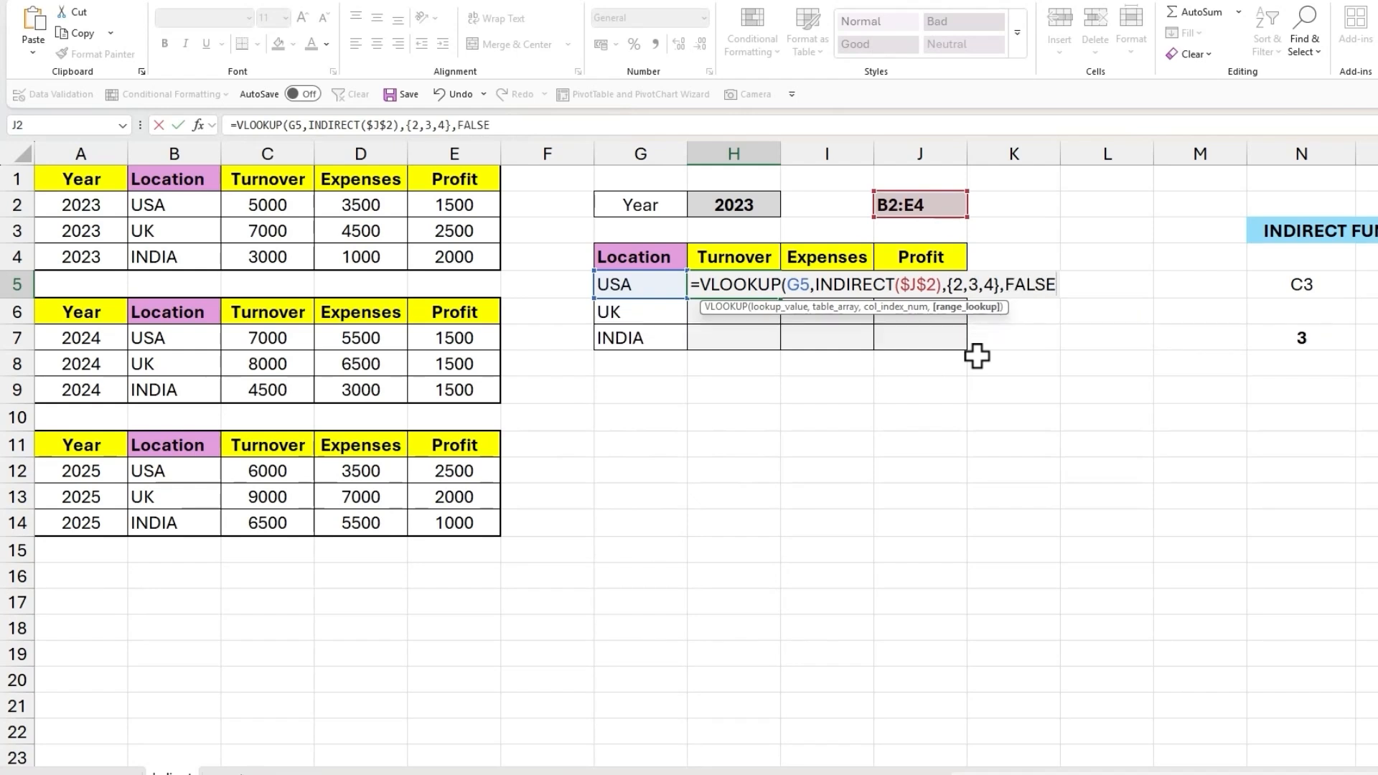
text())
key(Return)
Step: Fill the USA row's lookup results H5:J5 down to row 7 for UK and INDIA
click(731, 284)
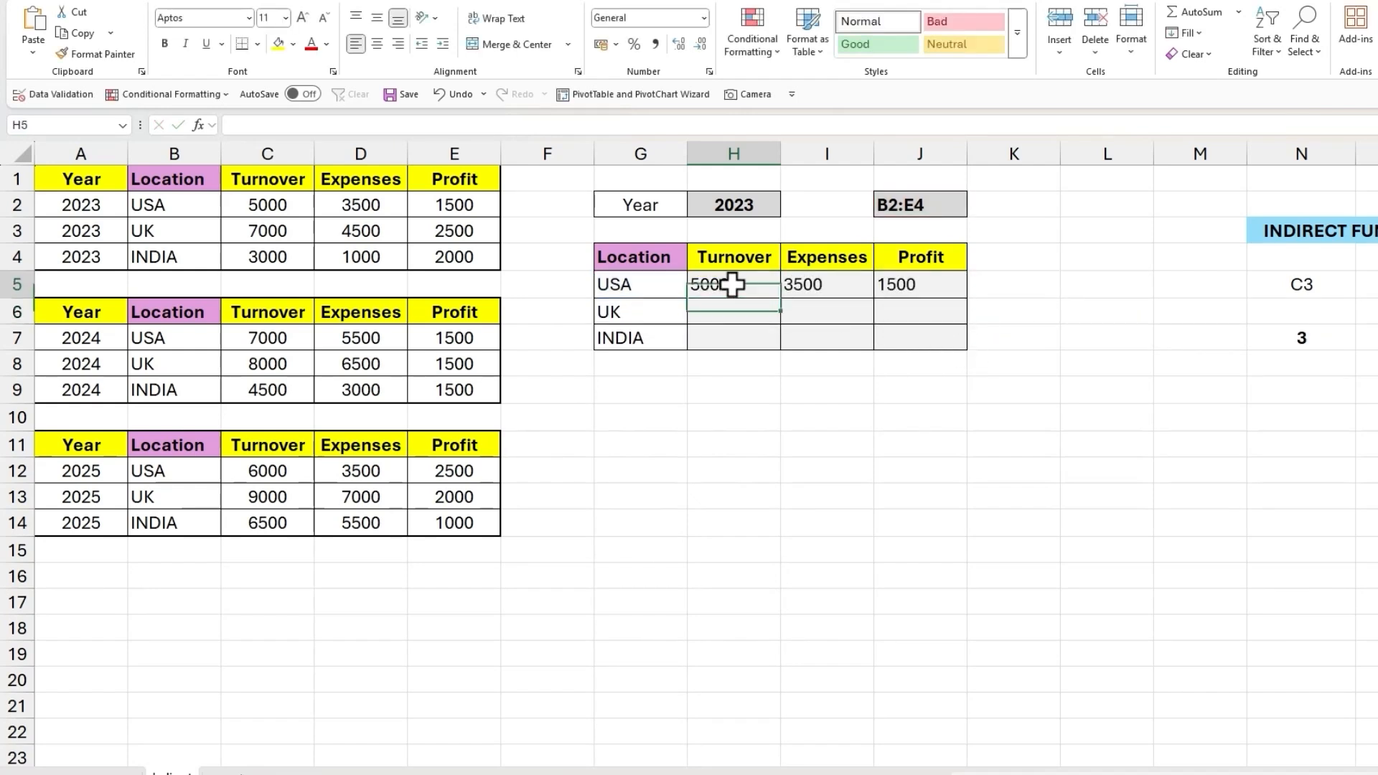
drag(721, 284, 892, 281)
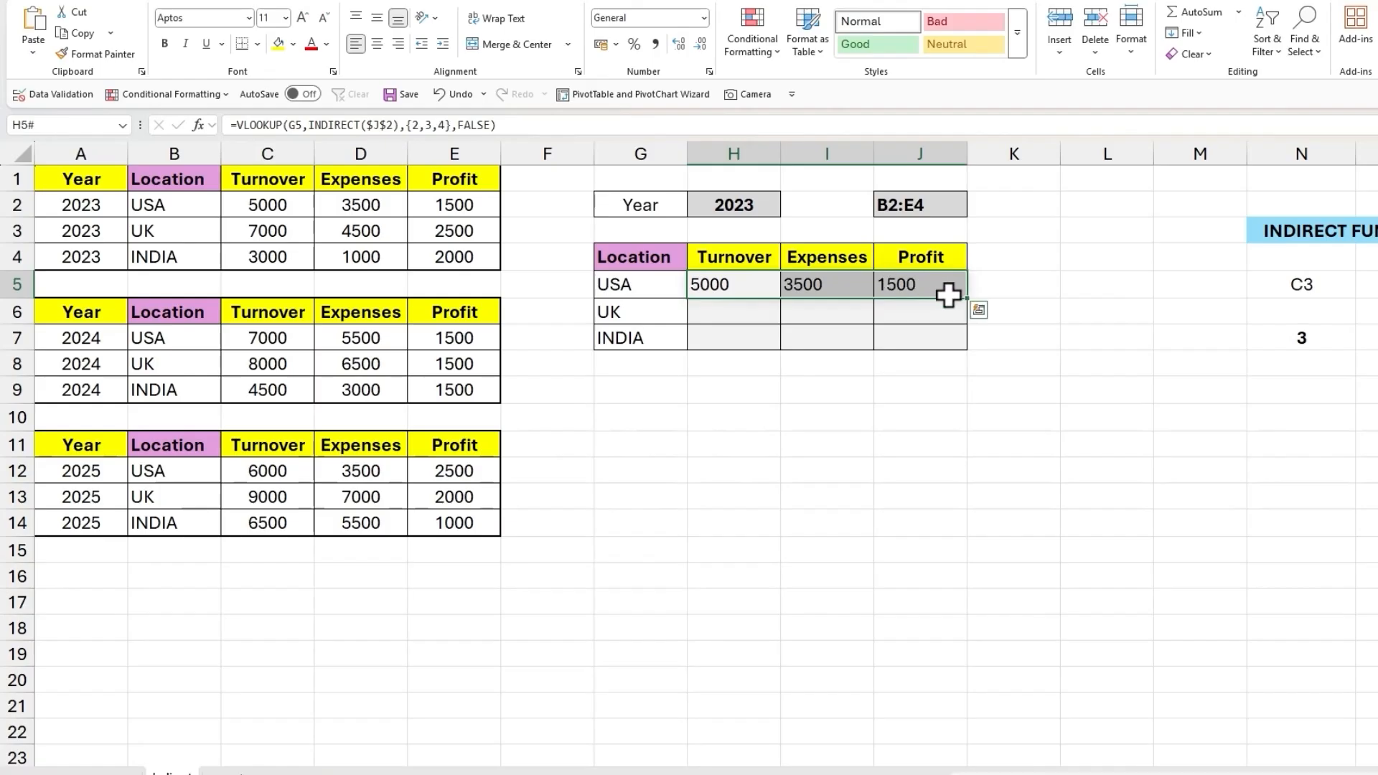
drag(971, 300, 963, 338)
click(823, 312)
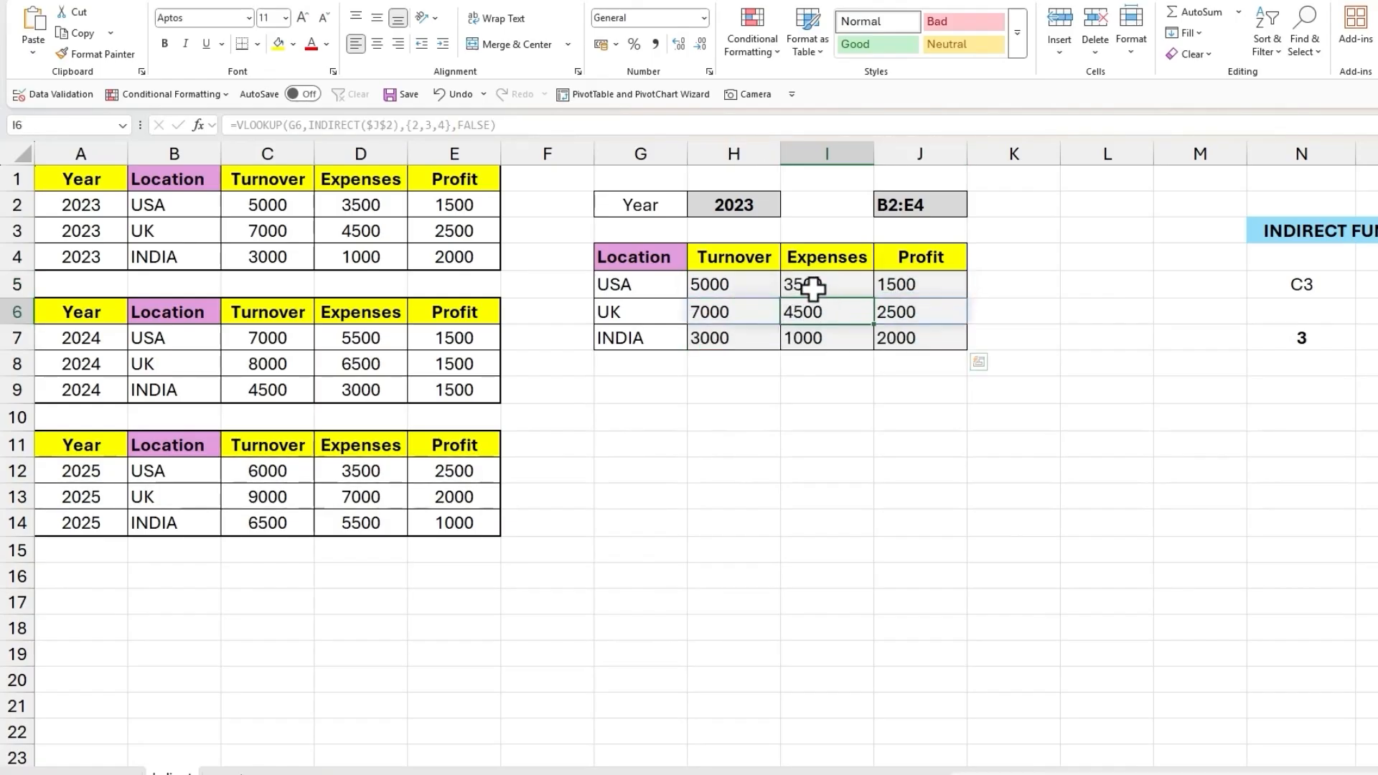
Step: Check the summary table for each year by setting H2 to 2024, 2025, 2024 and finally 2023
click(761, 205)
click(788, 208)
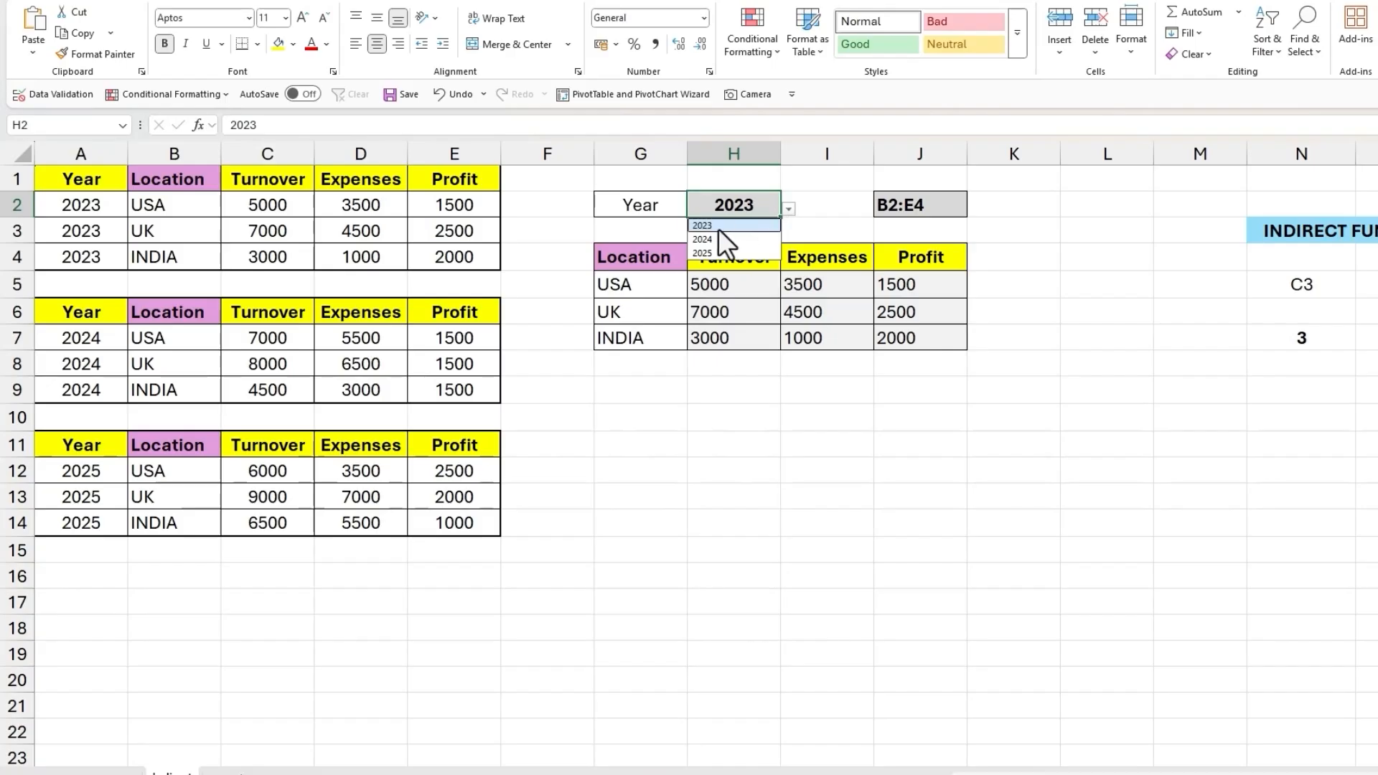
click(706, 235)
click(788, 208)
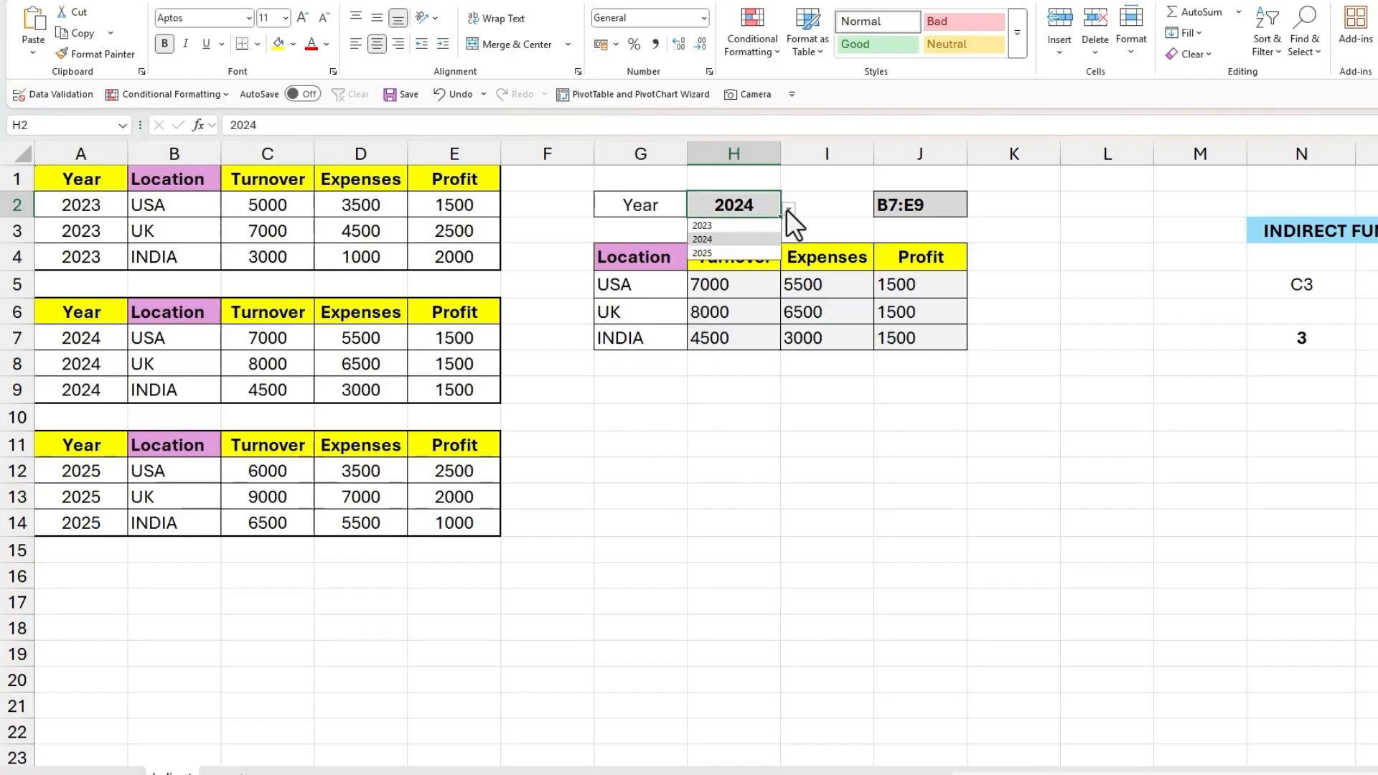
click(726, 251)
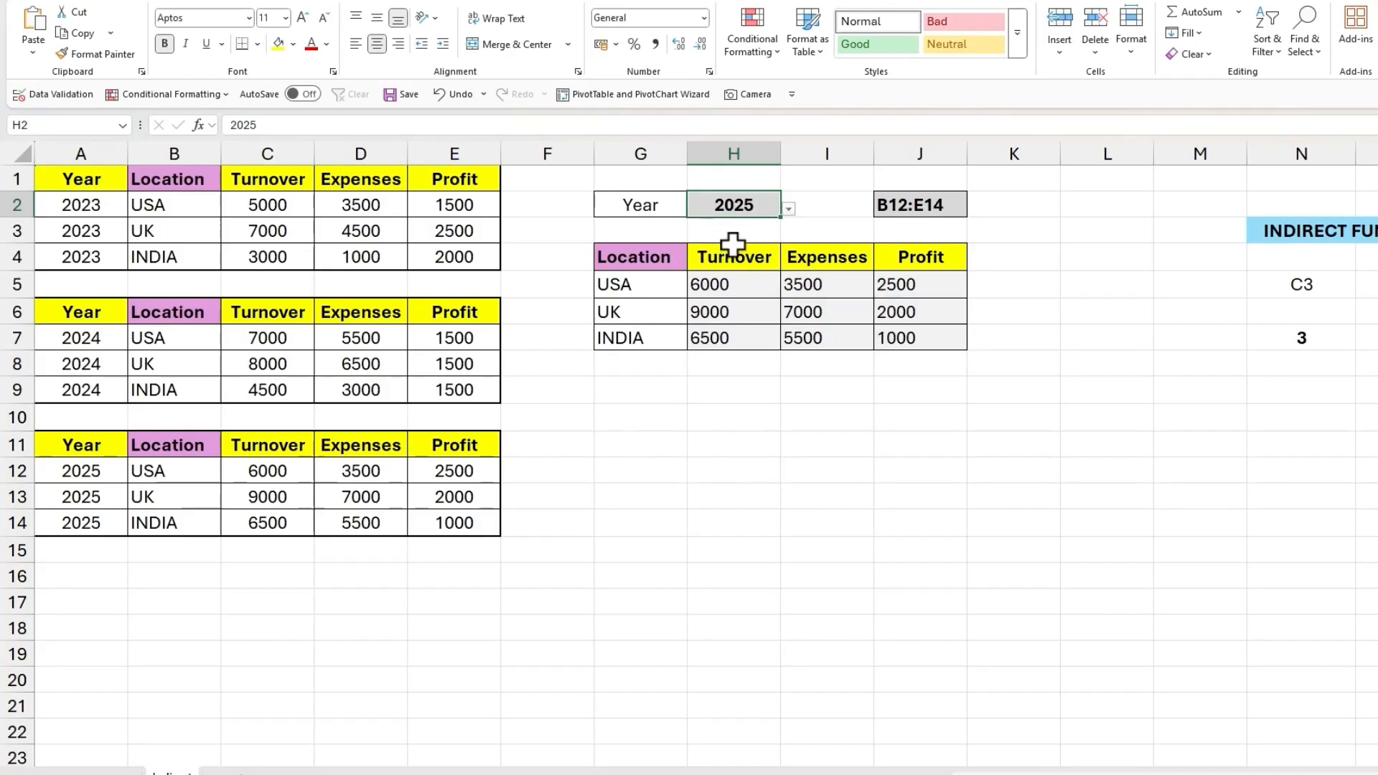
click(789, 209)
click(739, 237)
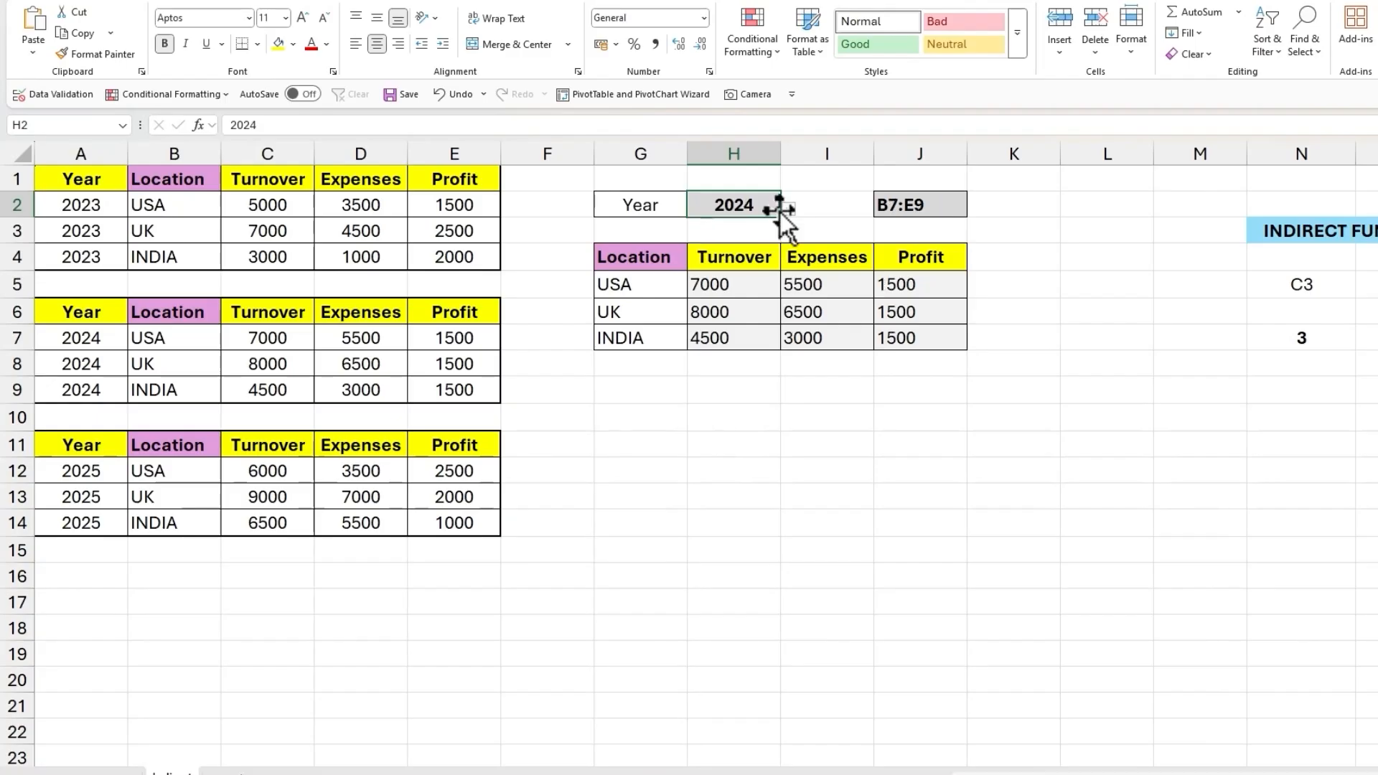
click(788, 208)
click(739, 226)
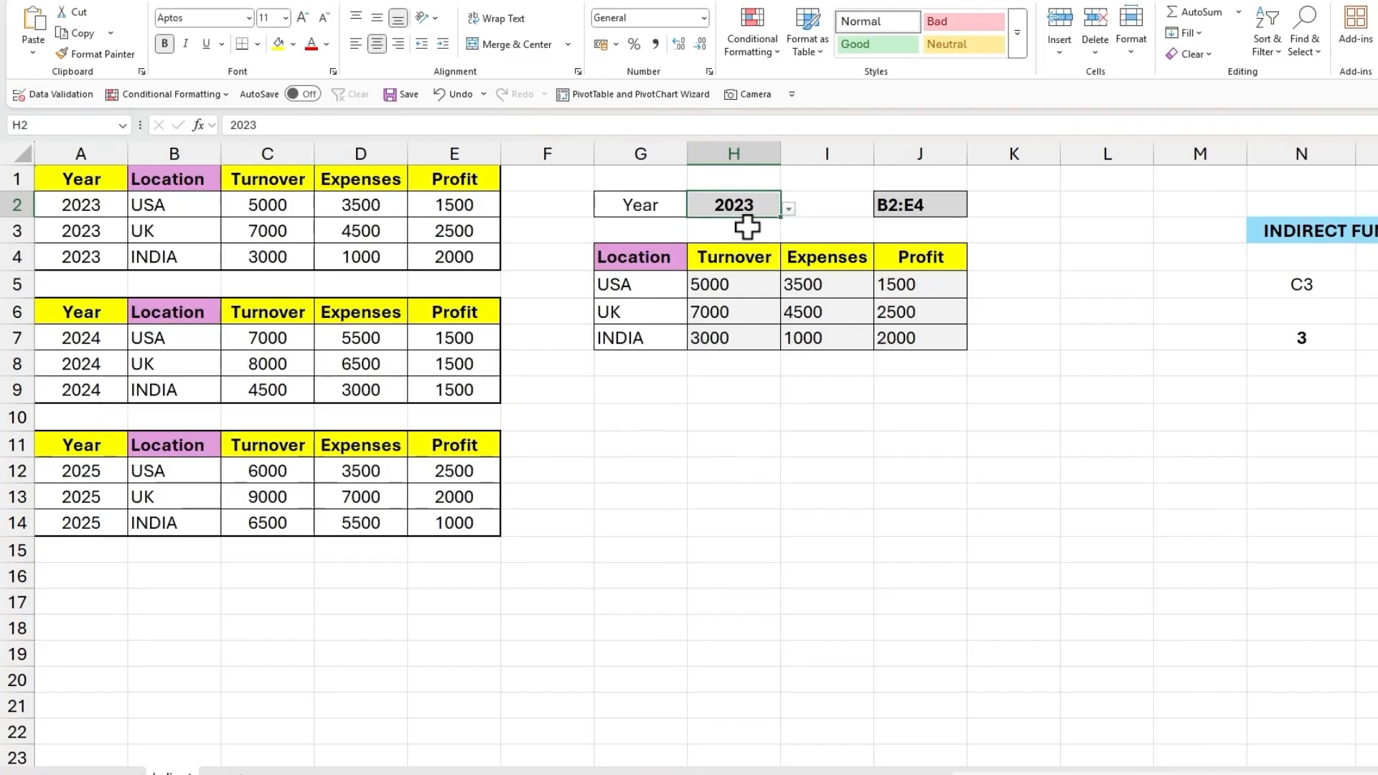
Step: Review the nested IF formula in J2 that supplies the range reference
click(753, 228)
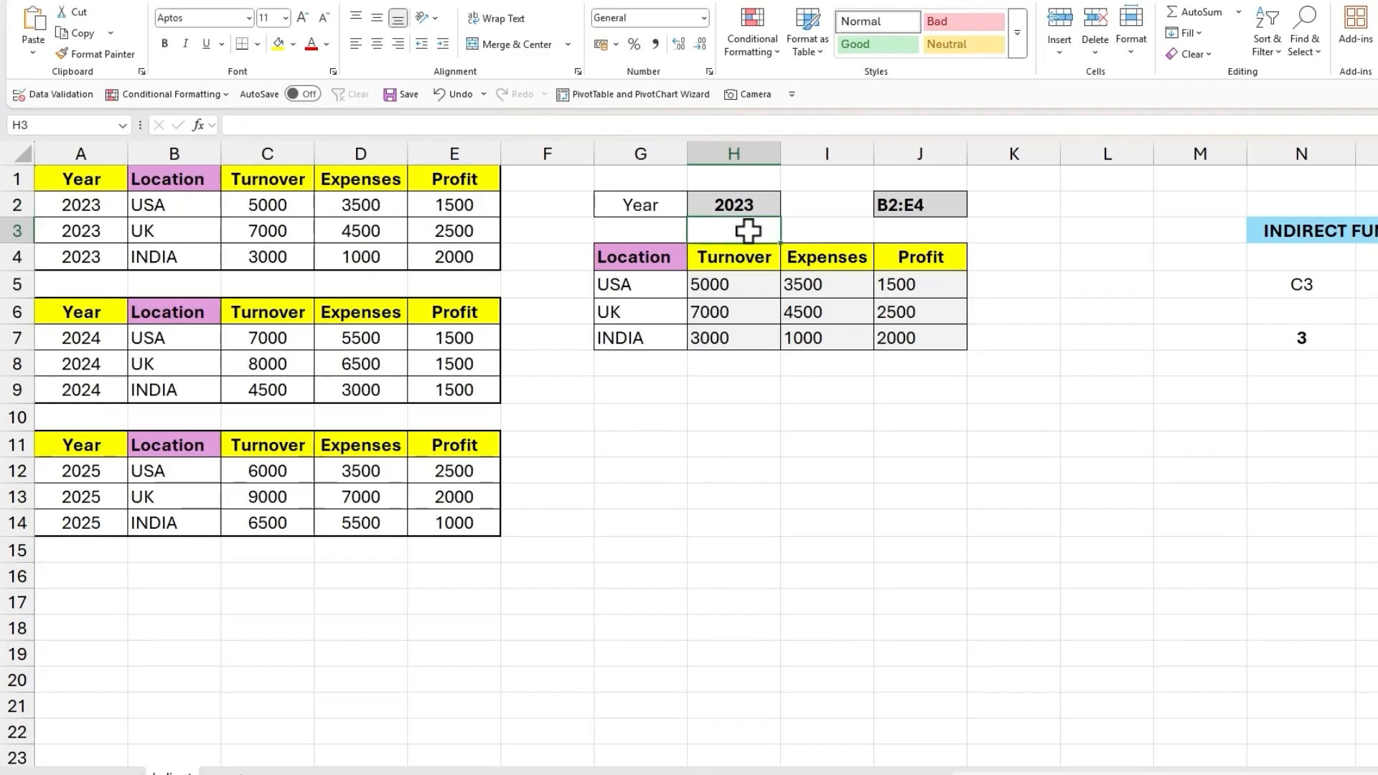
click(894, 203)
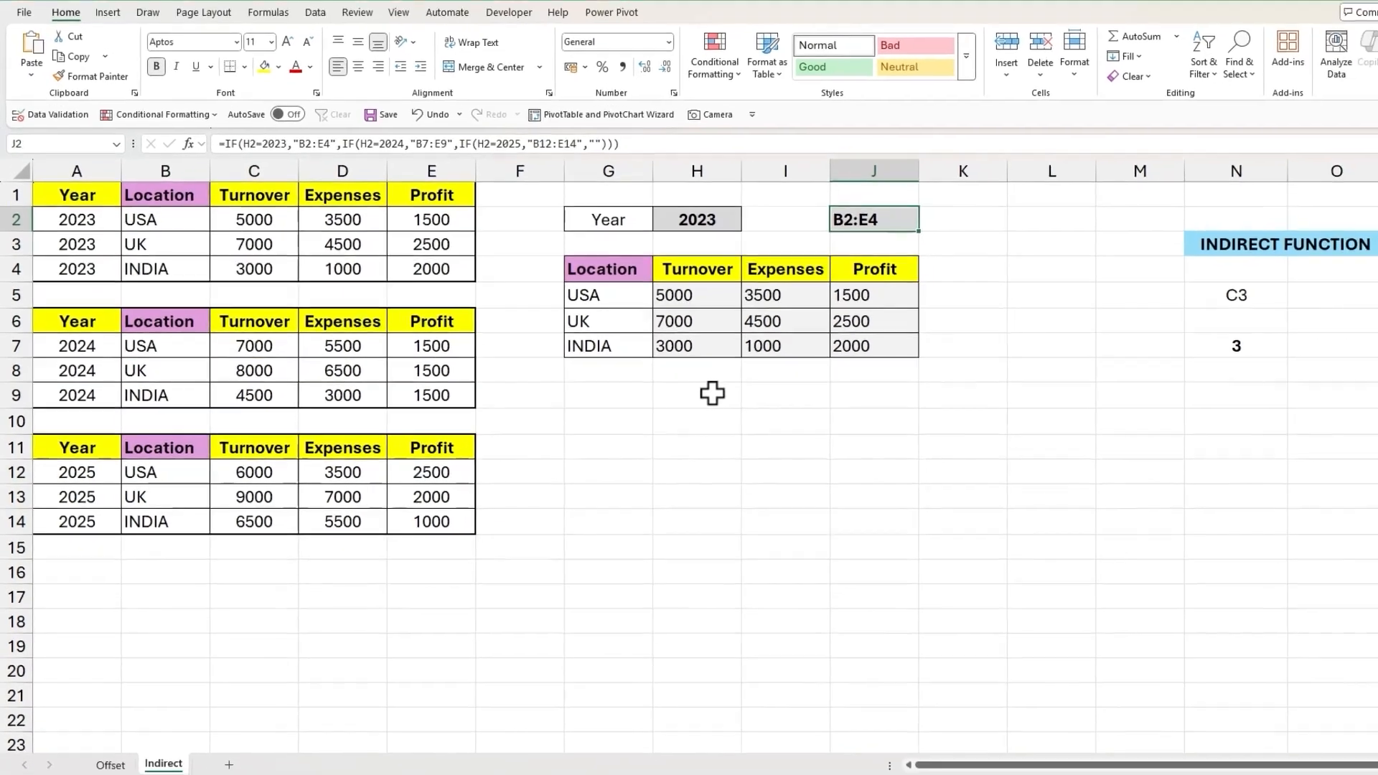
click(754, 386)
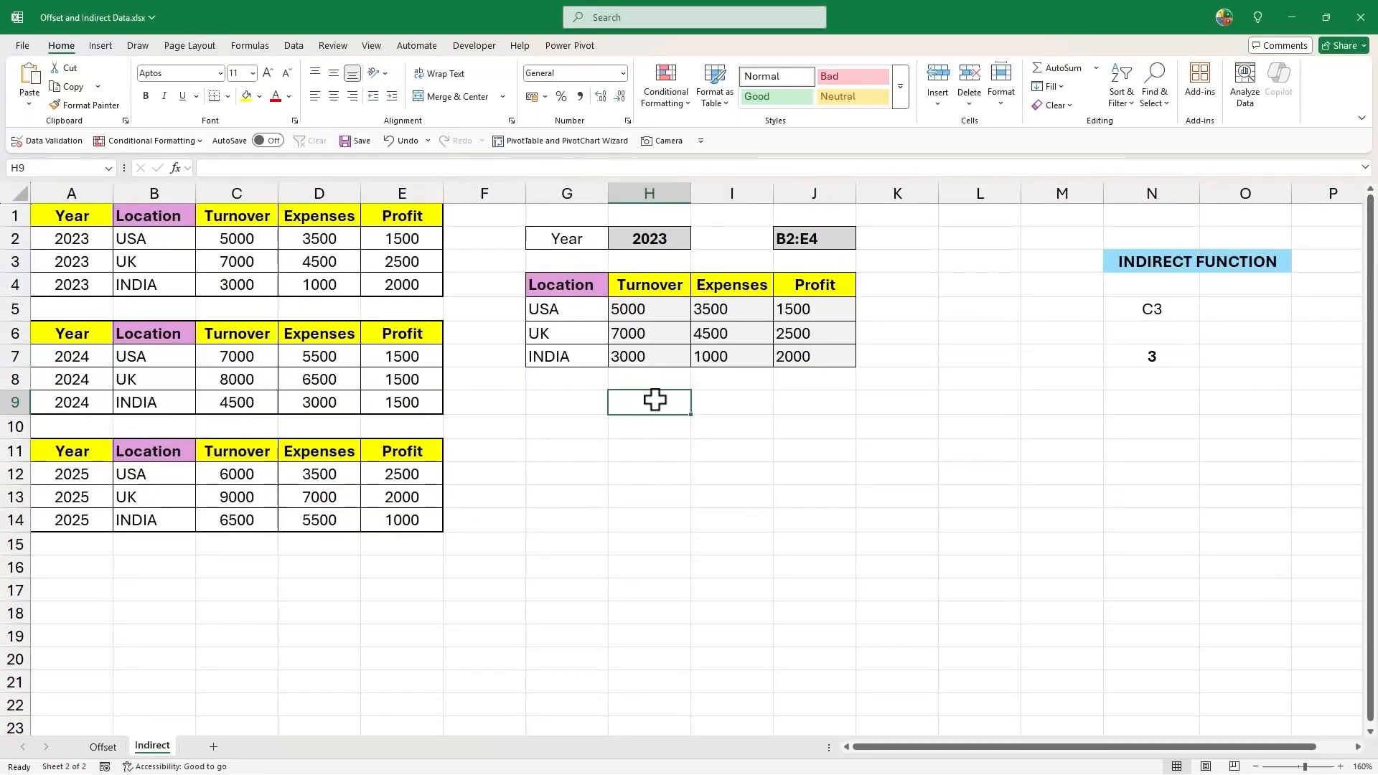